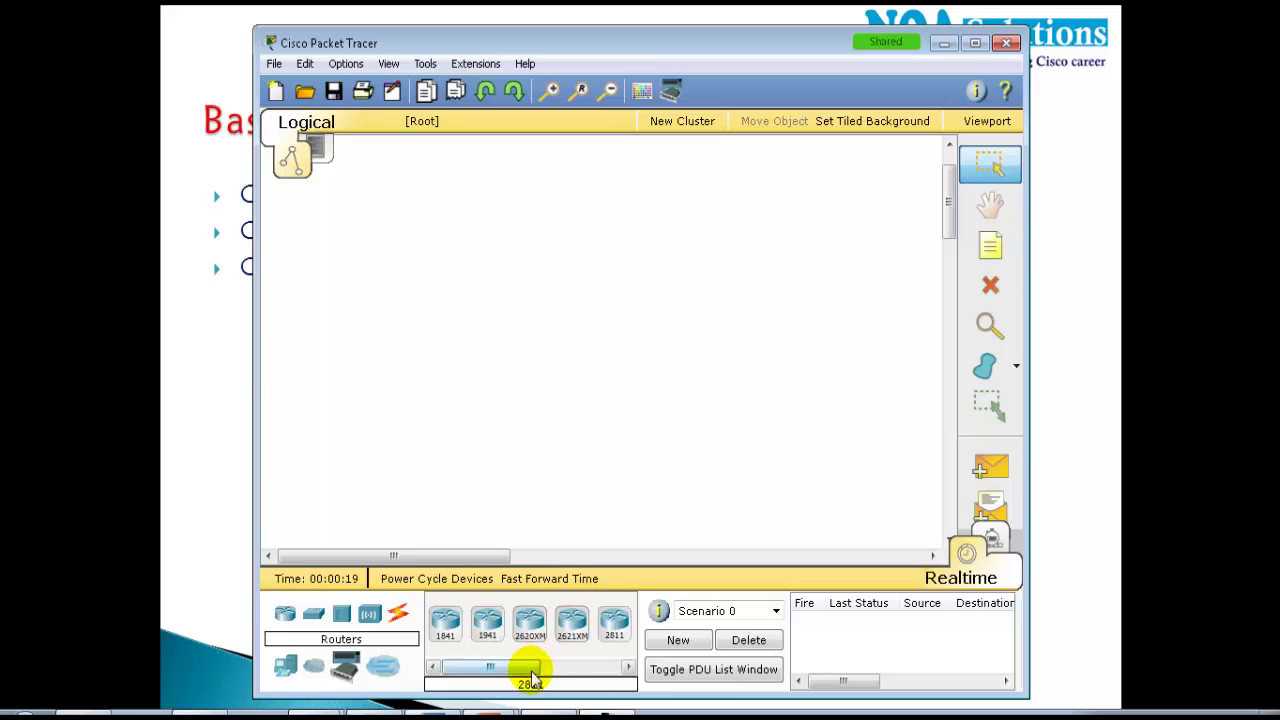
# Step: Place two 2960-24TT switches in the empty logical workspace
pyautogui.moveTo(528, 669); pyautogui.dragTo(500, 683)
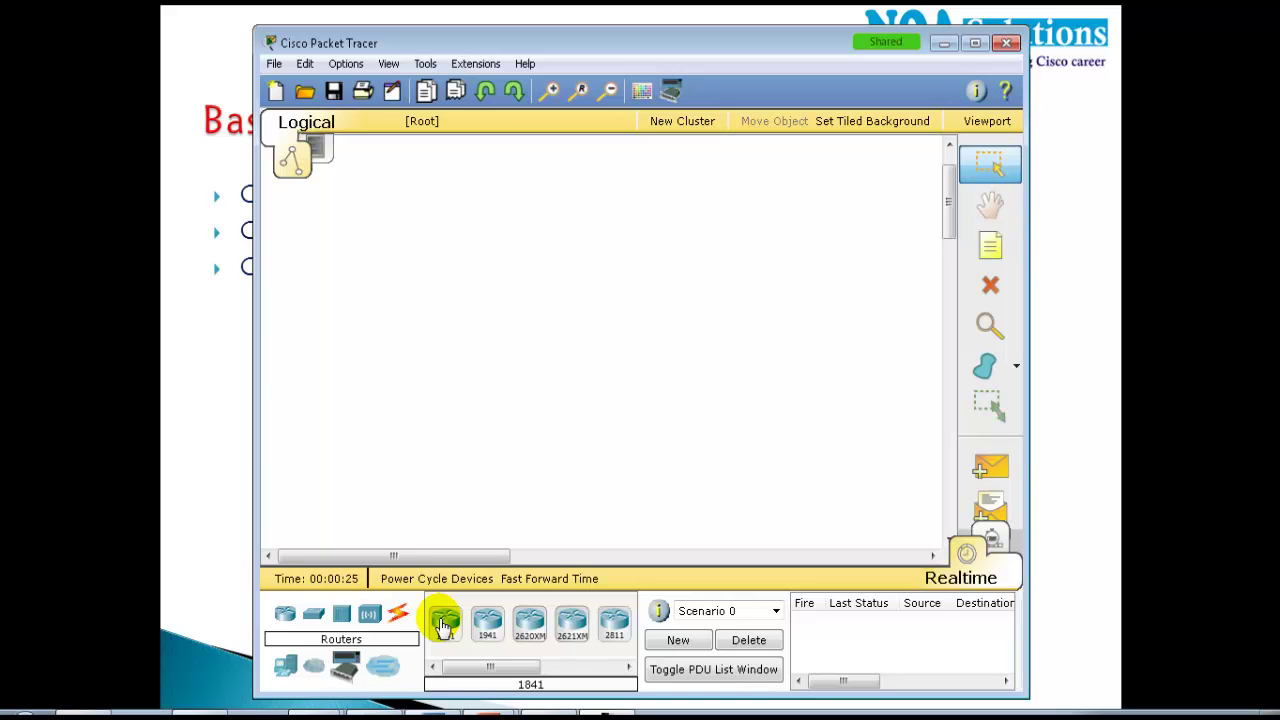
pyautogui.click(312, 612)
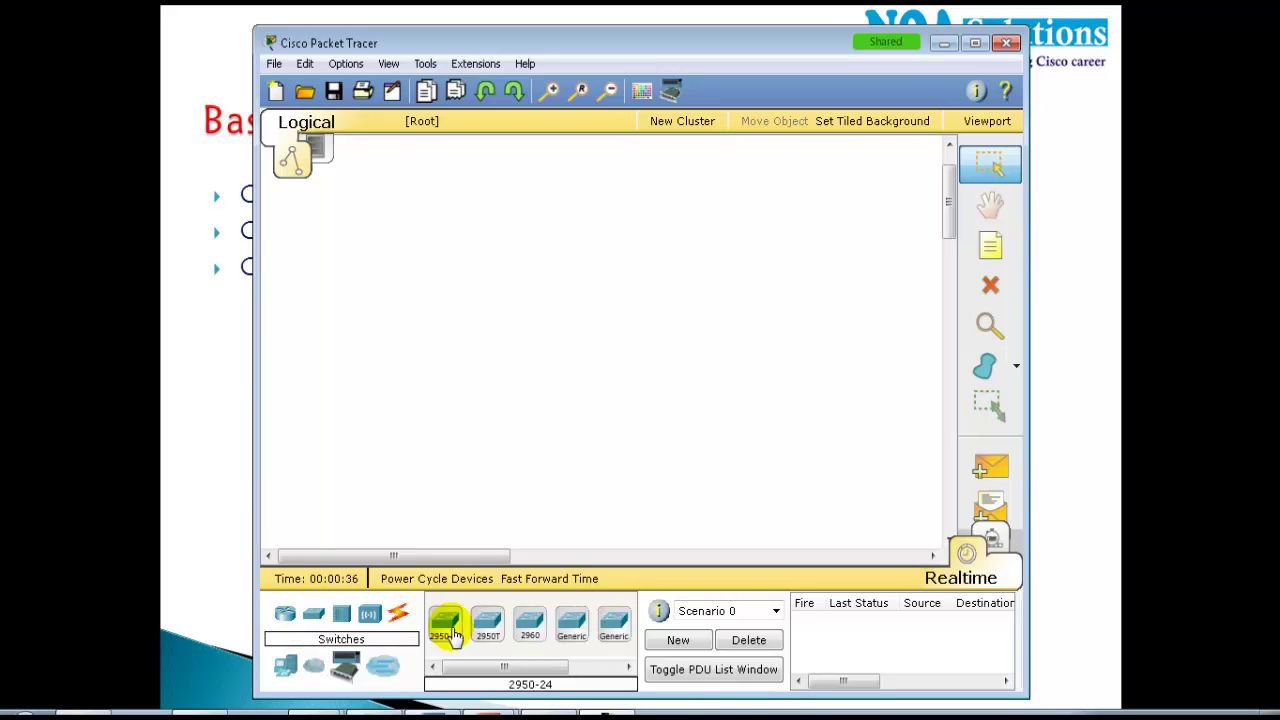
pyautogui.click(529, 624)
pyautogui.moveTo(543, 348); pyautogui.dragTo(530, 280)
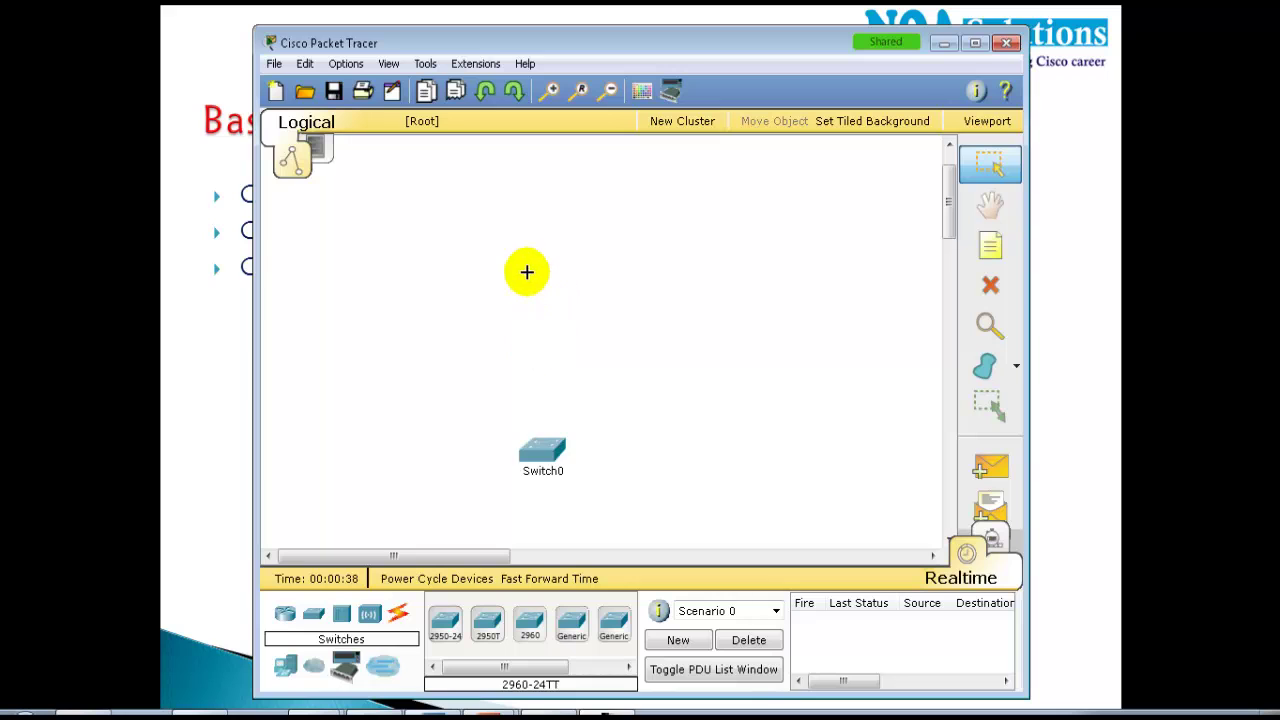
pyautogui.click(526, 275)
# Step: Delete the surplus Switch0 and move Switch1 to the upper middle of the workspace
pyautogui.moveTo(530, 462); pyautogui.dragTo(734, 432)
pyautogui.moveTo(840, 282); pyautogui.dragTo(662, 505)
pyautogui.click(990, 285)
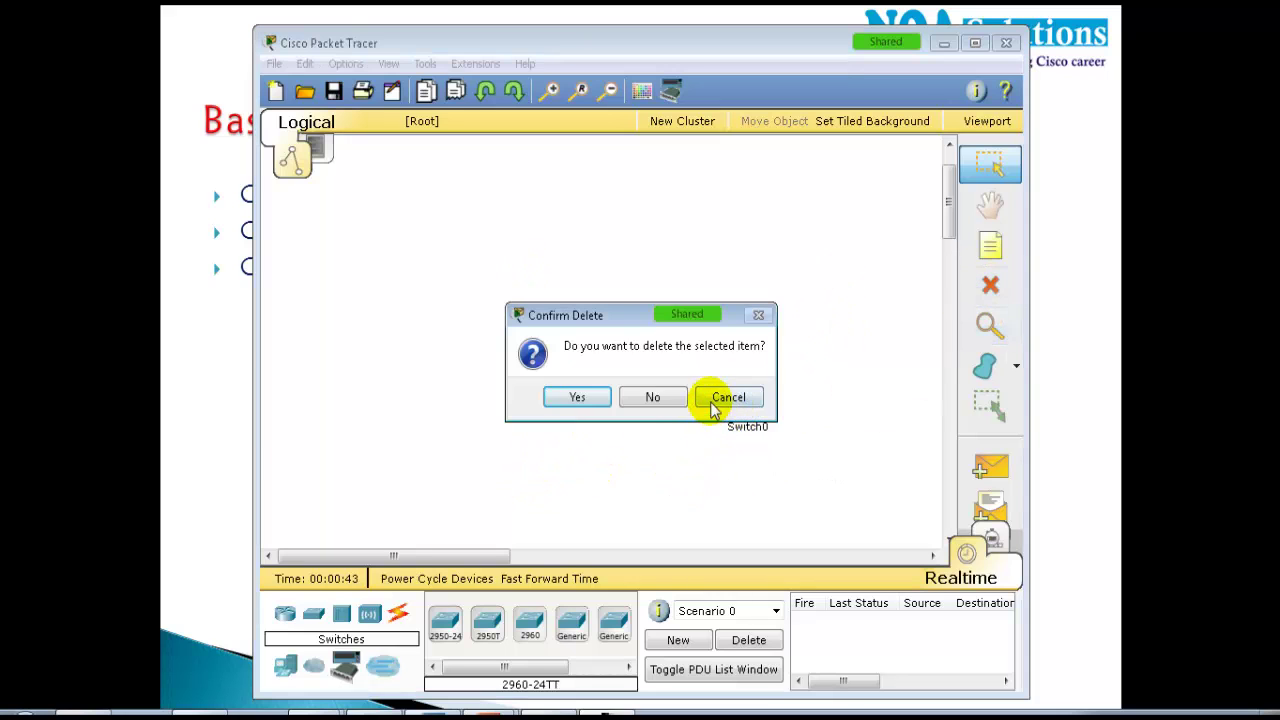
pyautogui.click(572, 400)
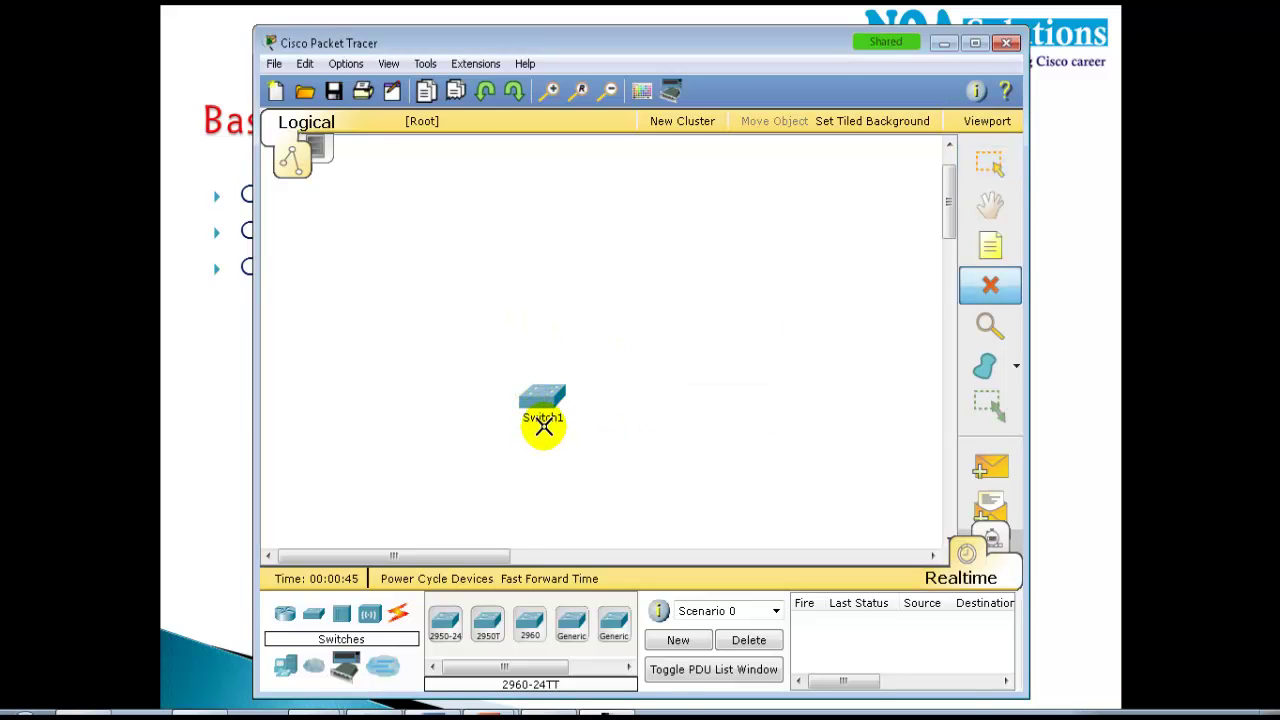
pyautogui.press('Escape')
pyautogui.moveTo(536, 400); pyautogui.dragTo(568, 296)
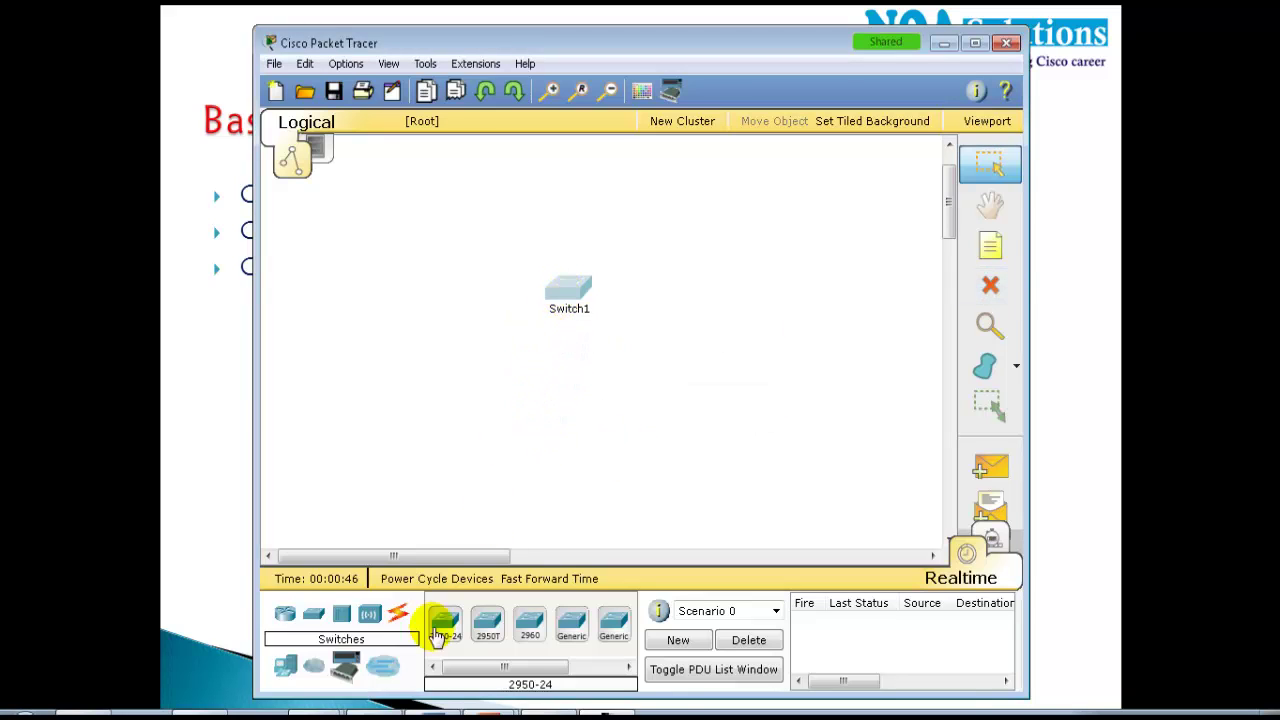
# Step: Place a generic PC and a generic laptop side by side below the switch
pyautogui.click(286, 670)
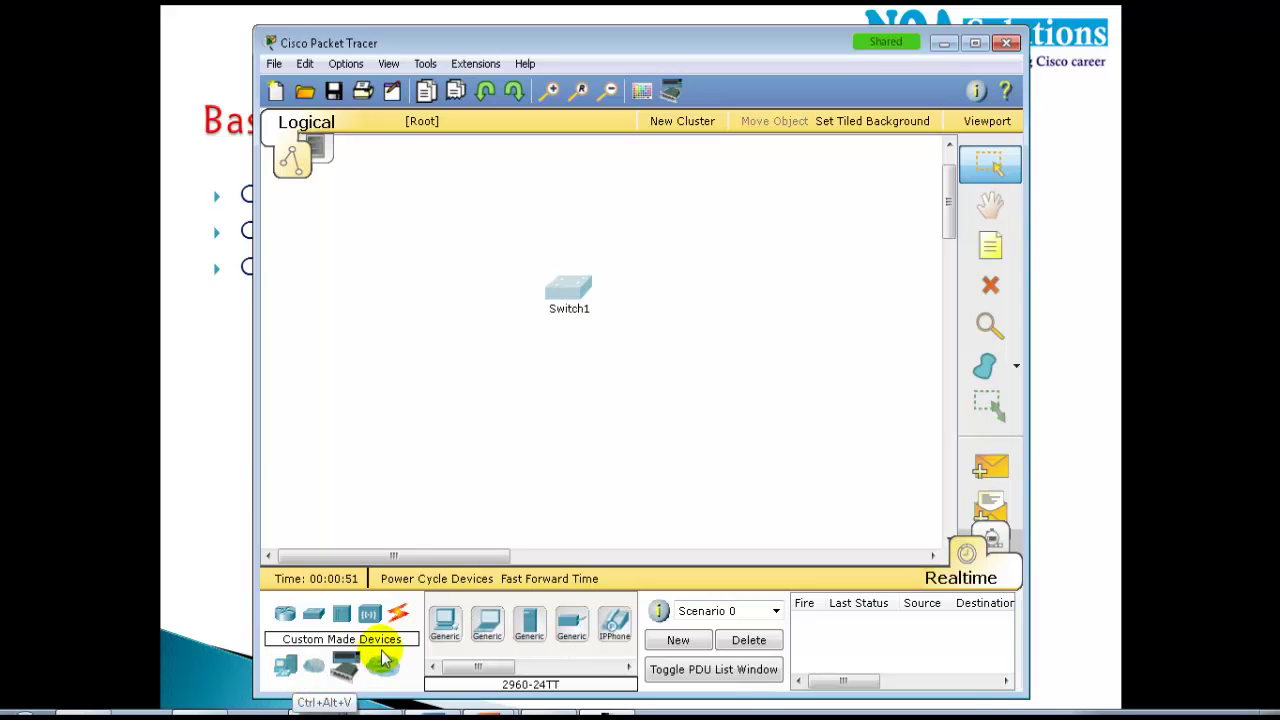
pyautogui.click(445, 622)
pyautogui.click(410, 425)
pyautogui.click(487, 622)
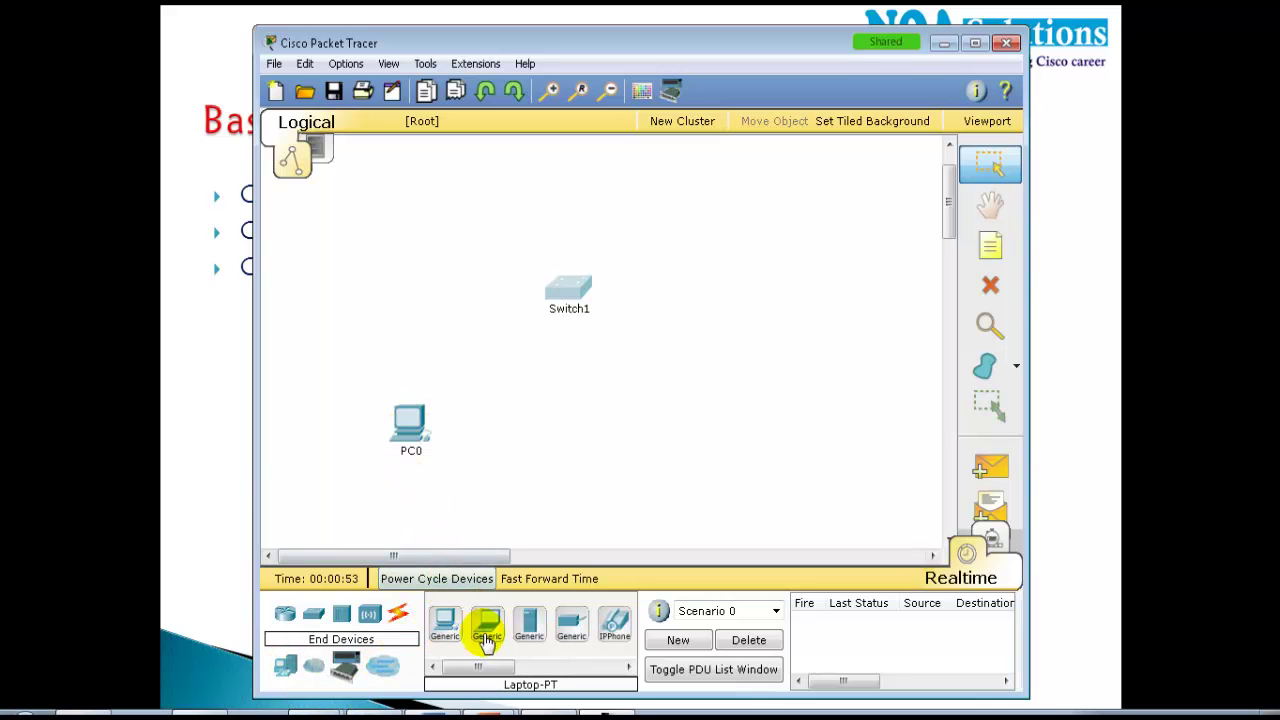
pyautogui.click(490, 425)
# Step: Add a generic server and a second generic PC to the row, to the right of the laptop
pyautogui.click(529, 622)
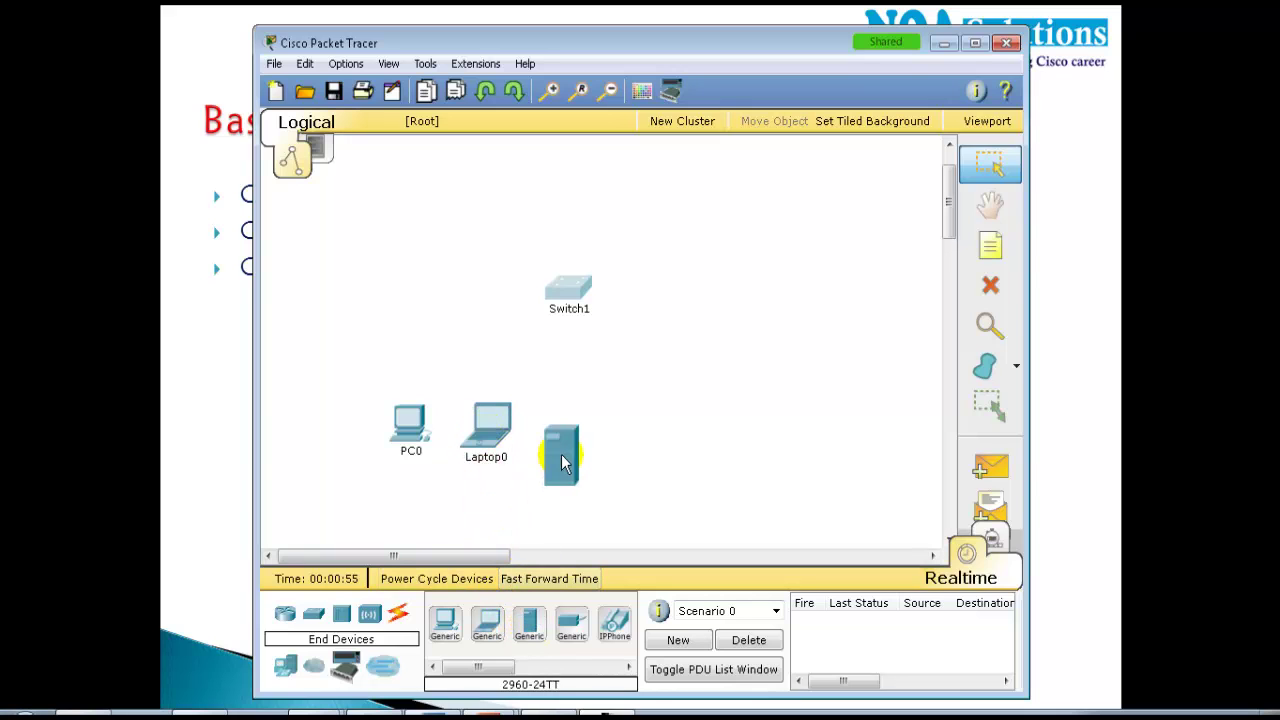
pyautogui.click(569, 430)
pyautogui.click(473, 633)
pyautogui.click(447, 620)
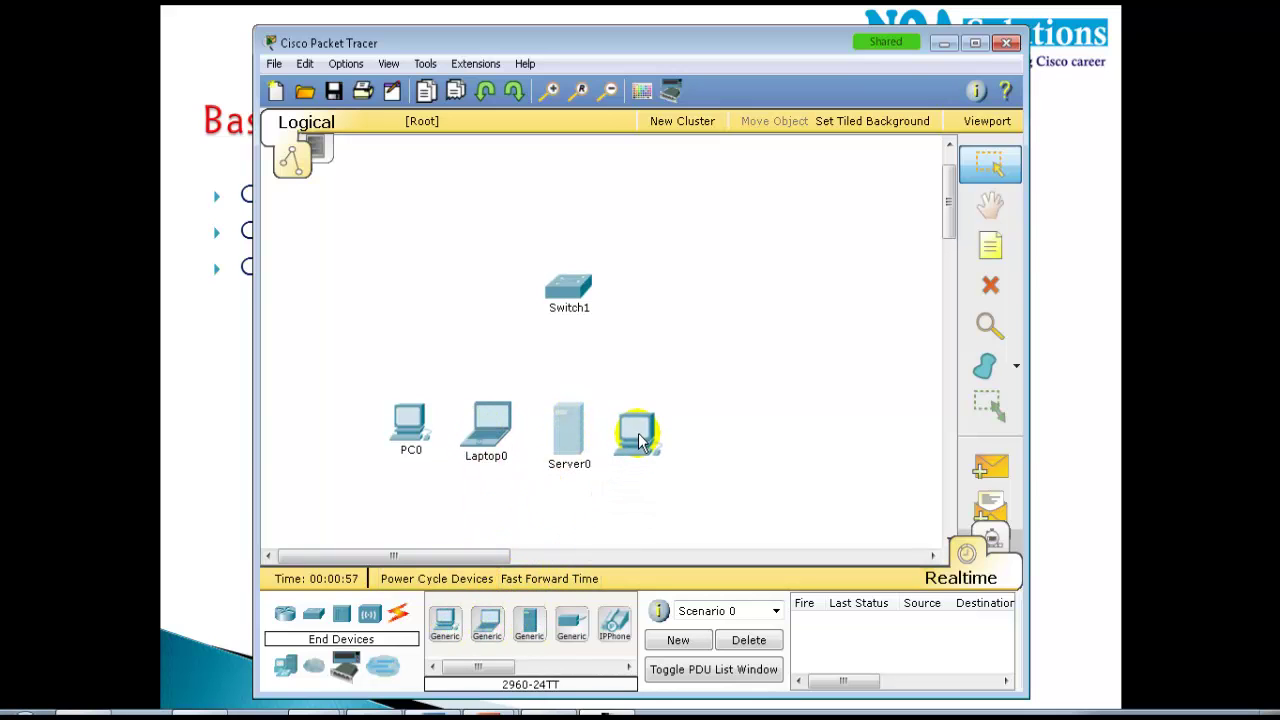
pyautogui.click(638, 430)
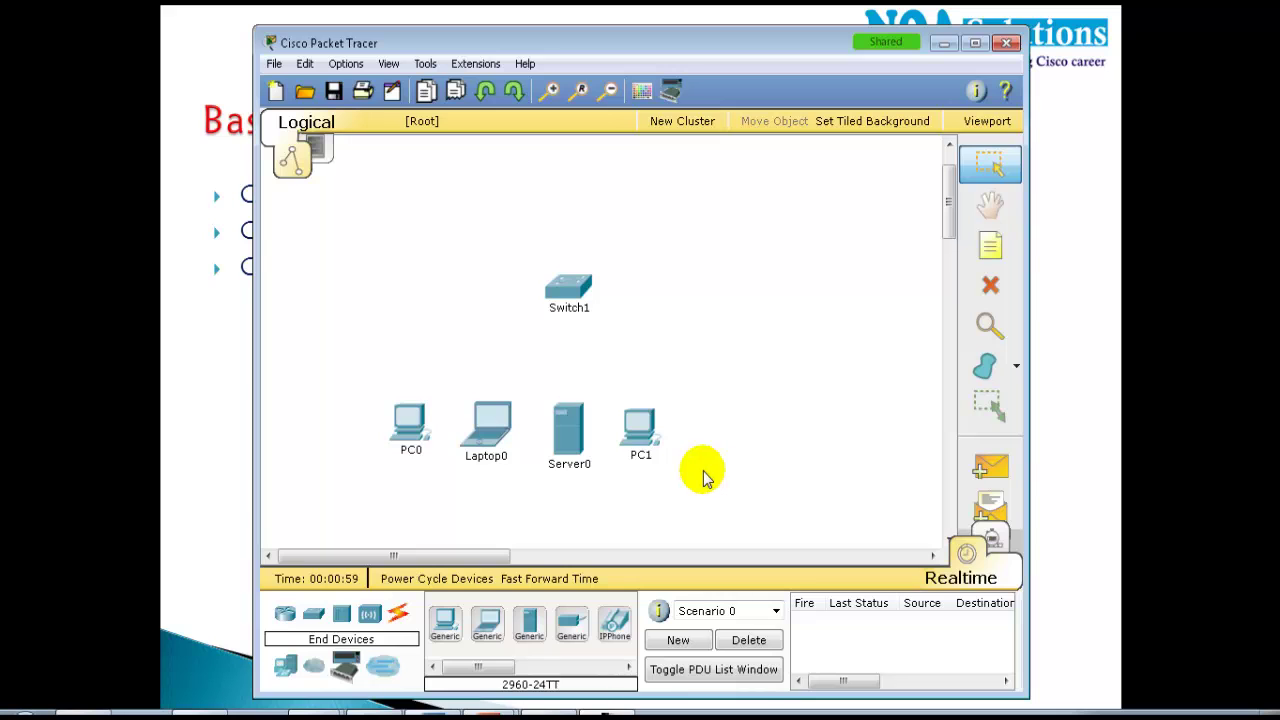
pyautogui.moveTo(341, 378); pyautogui.dragTo(762, 547)
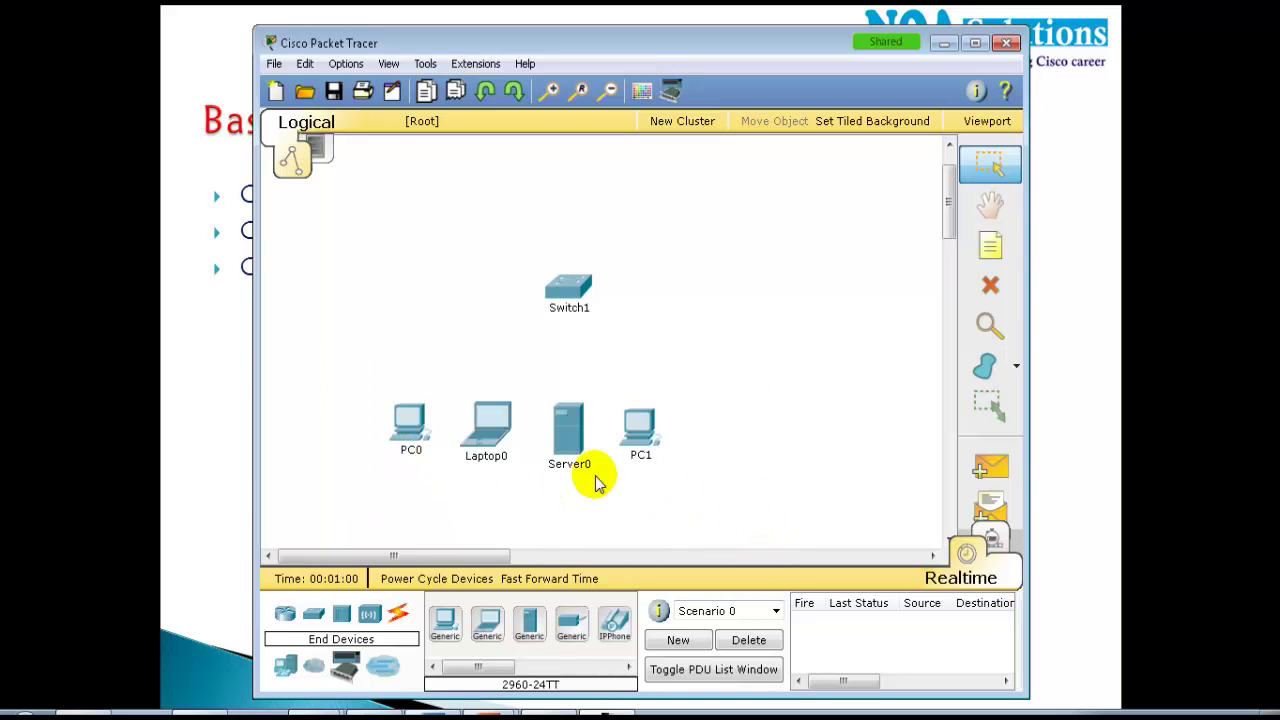
pyautogui.moveTo(357, 360); pyautogui.dragTo(751, 480)
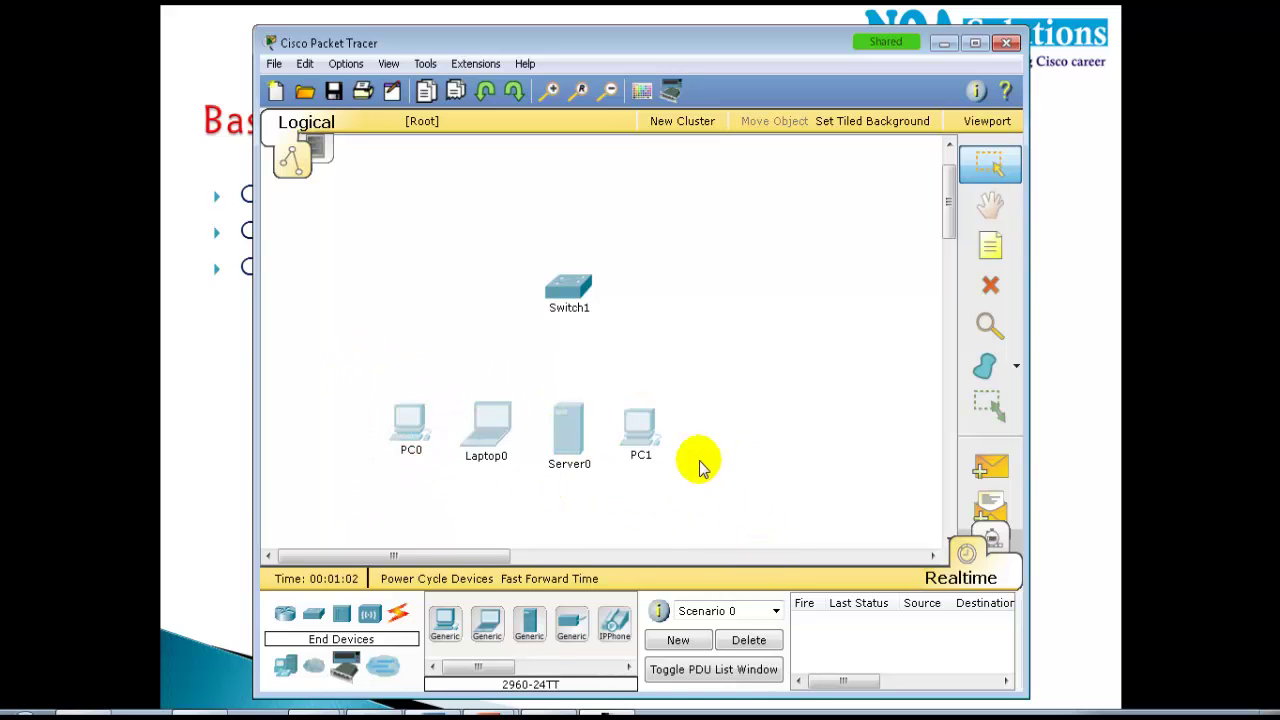
pyautogui.moveTo(460, 246); pyautogui.dragTo(616, 323)
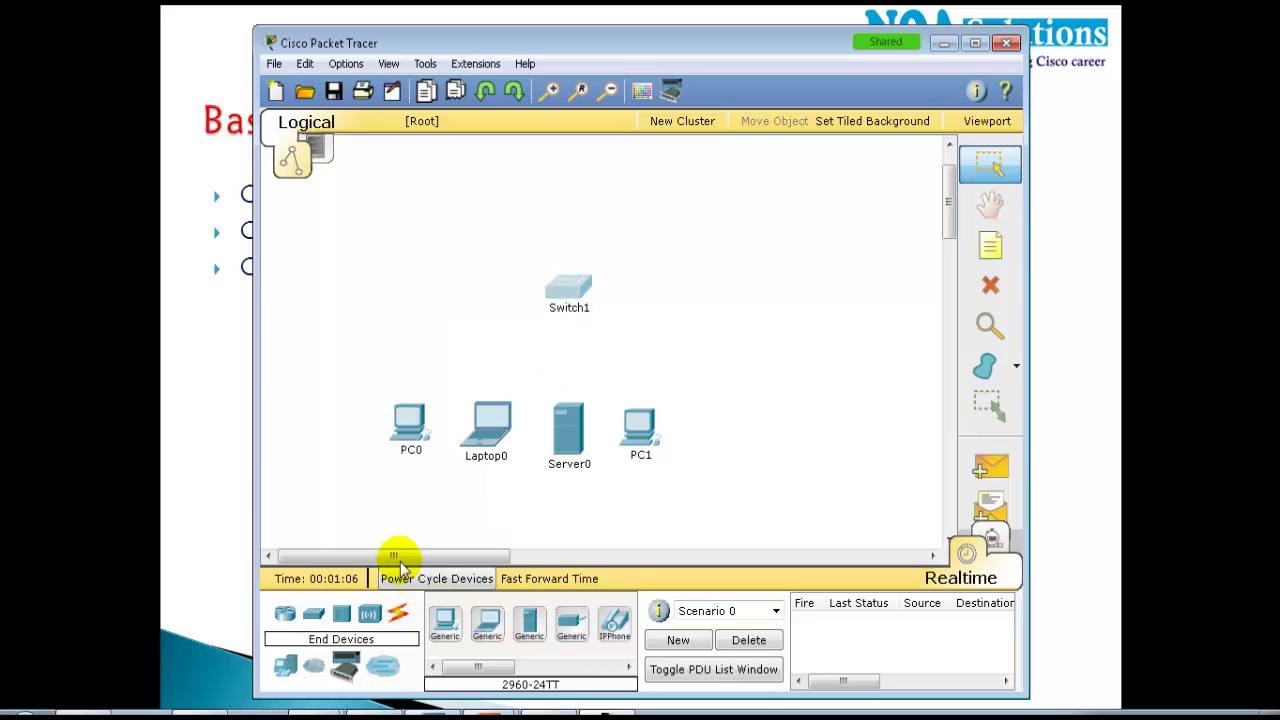
pyautogui.click(335, 488)
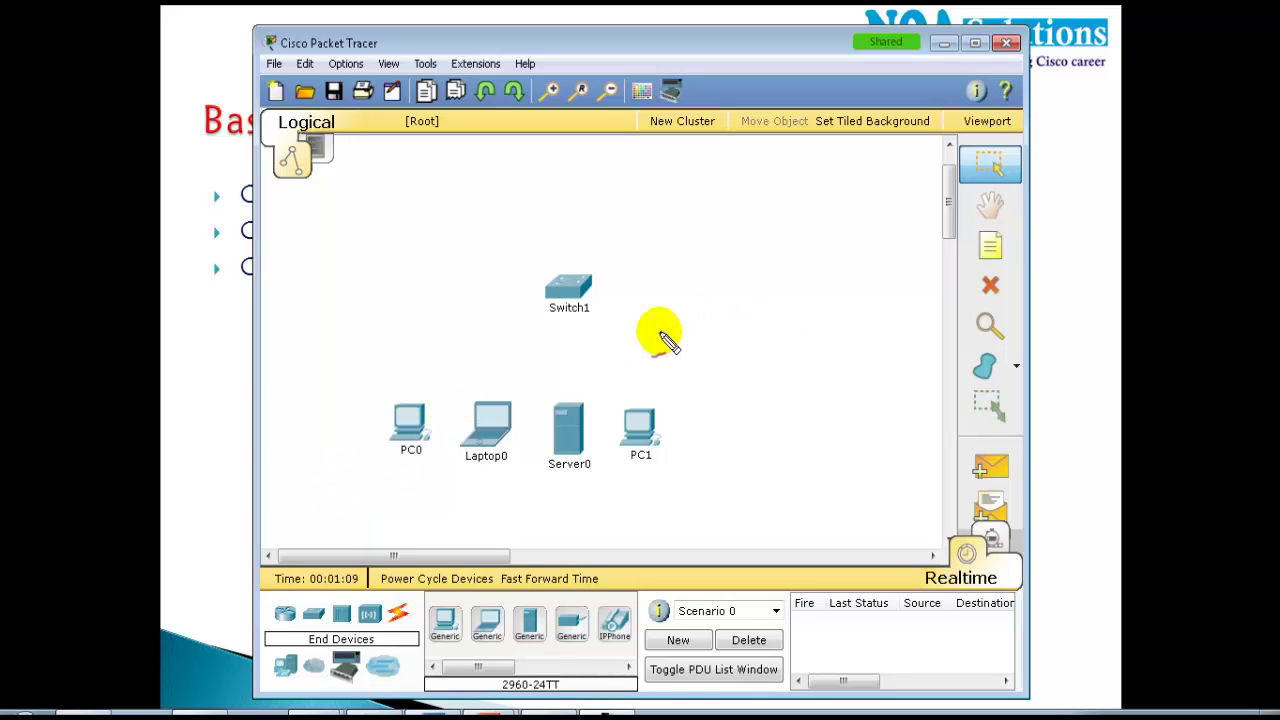
pyautogui.moveTo(538, 303); pyautogui.dragTo(432, 388)
pyautogui.moveTo(473, 345); pyautogui.dragTo(447, 311)
pyautogui.moveTo(448, 328)
pyautogui.mouseDown()
pyautogui.moveTo(462, 316)
pyautogui.moveTo(411, 299)
pyautogui.moveTo(448, 272)
pyautogui.mouseUp()
pyautogui.press('Escape')
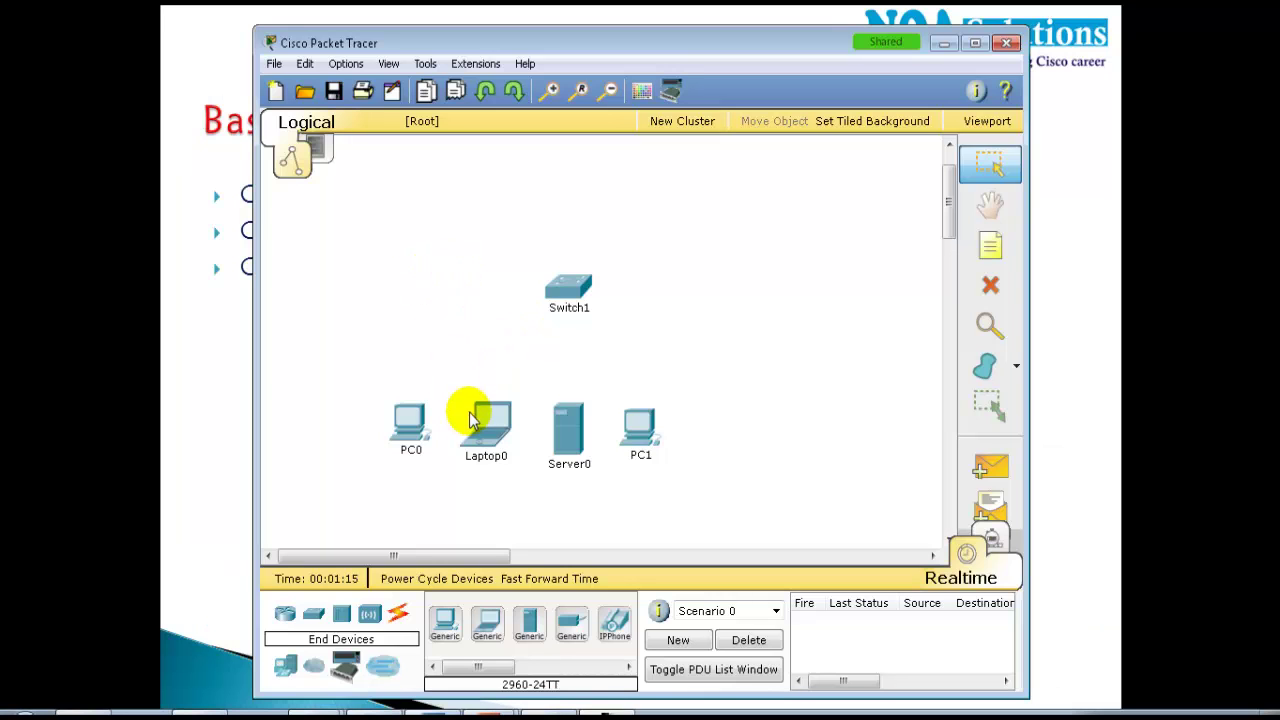
# Step: Connect FastEthernet0/1 of Switch1 to FastEthernet0 of PC0 with a copper straight-through cable
pyautogui.click(398, 618)
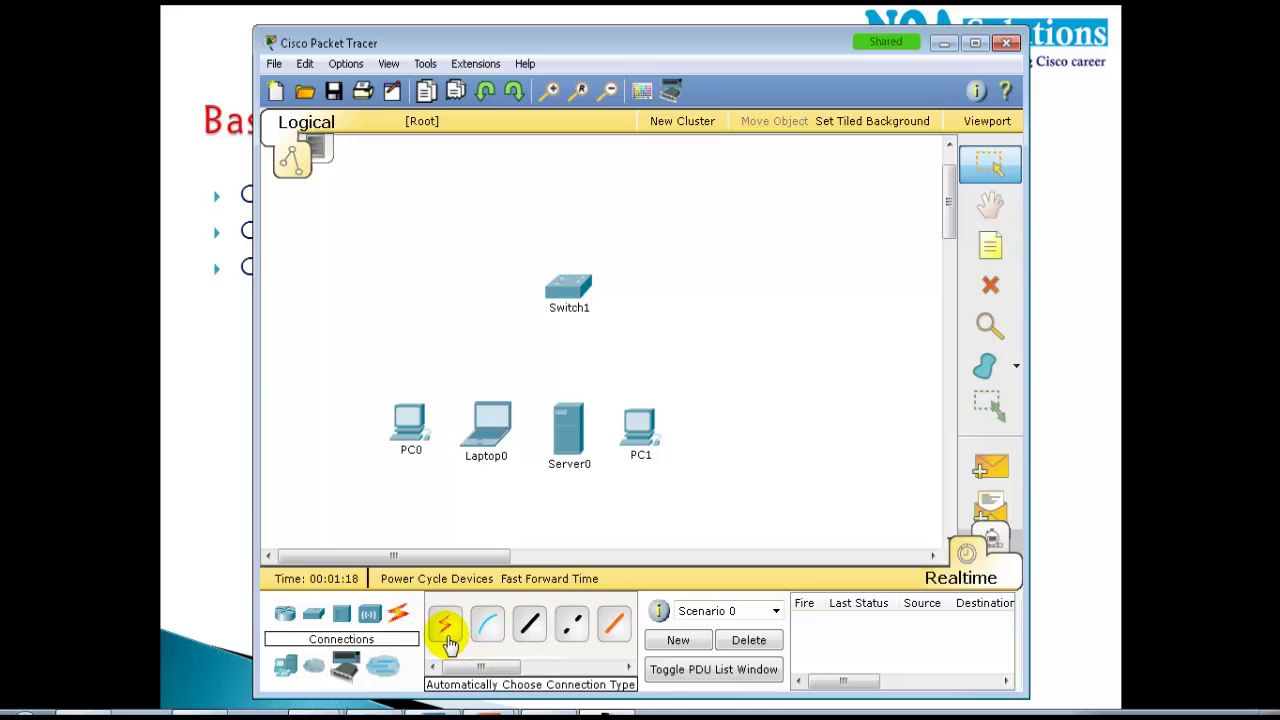
pyautogui.click(529, 630)
pyautogui.click(530, 628)
pyautogui.click(530, 630)
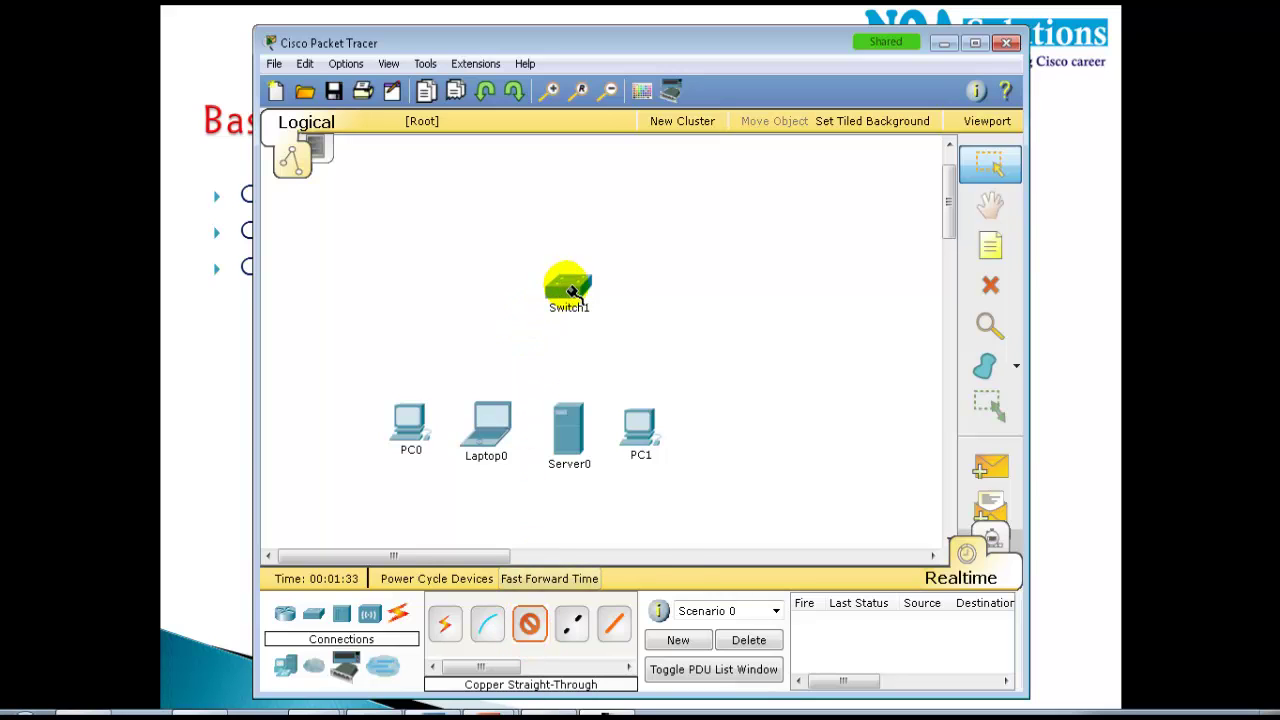
pyautogui.click(567, 291)
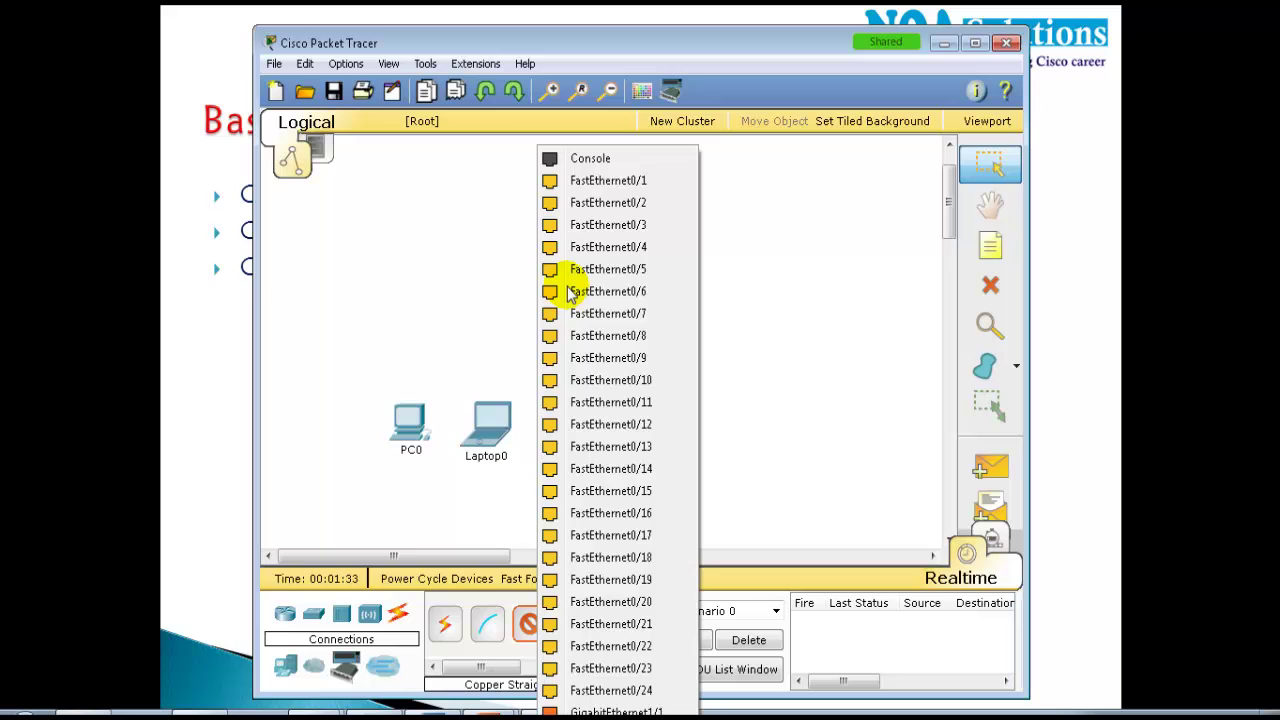
pyautogui.click(612, 190)
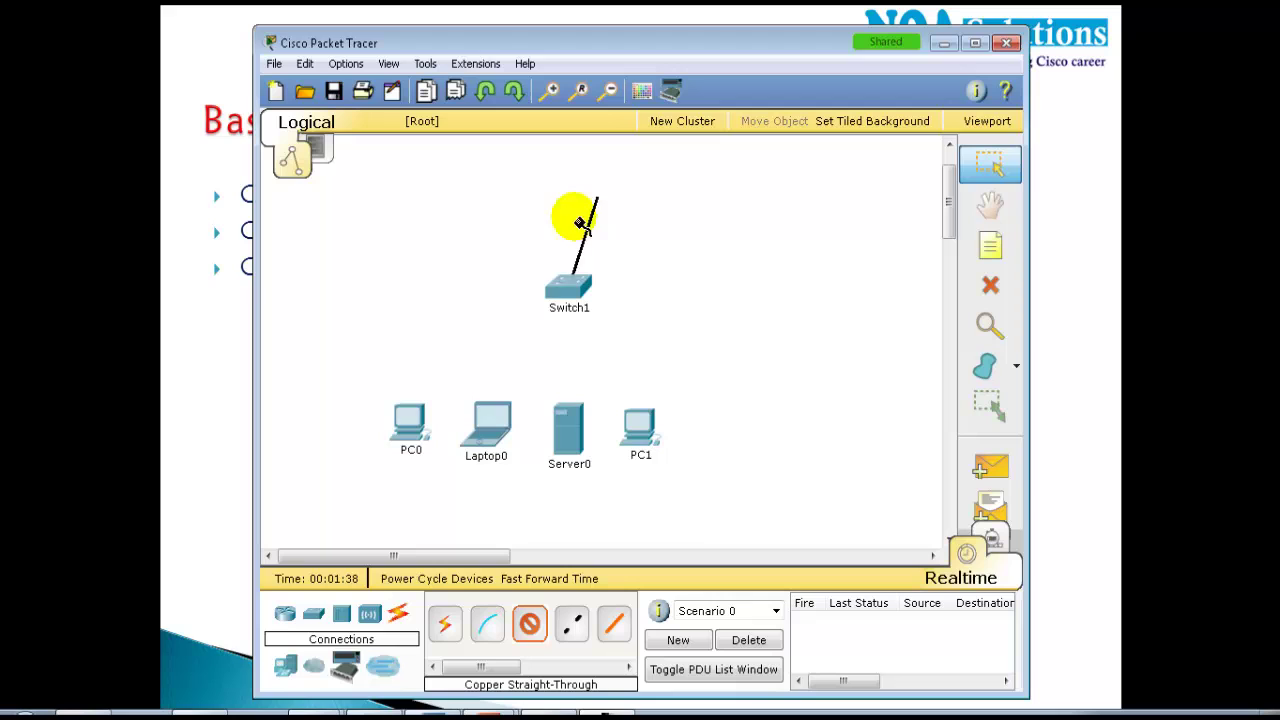
pyautogui.click(407, 428)
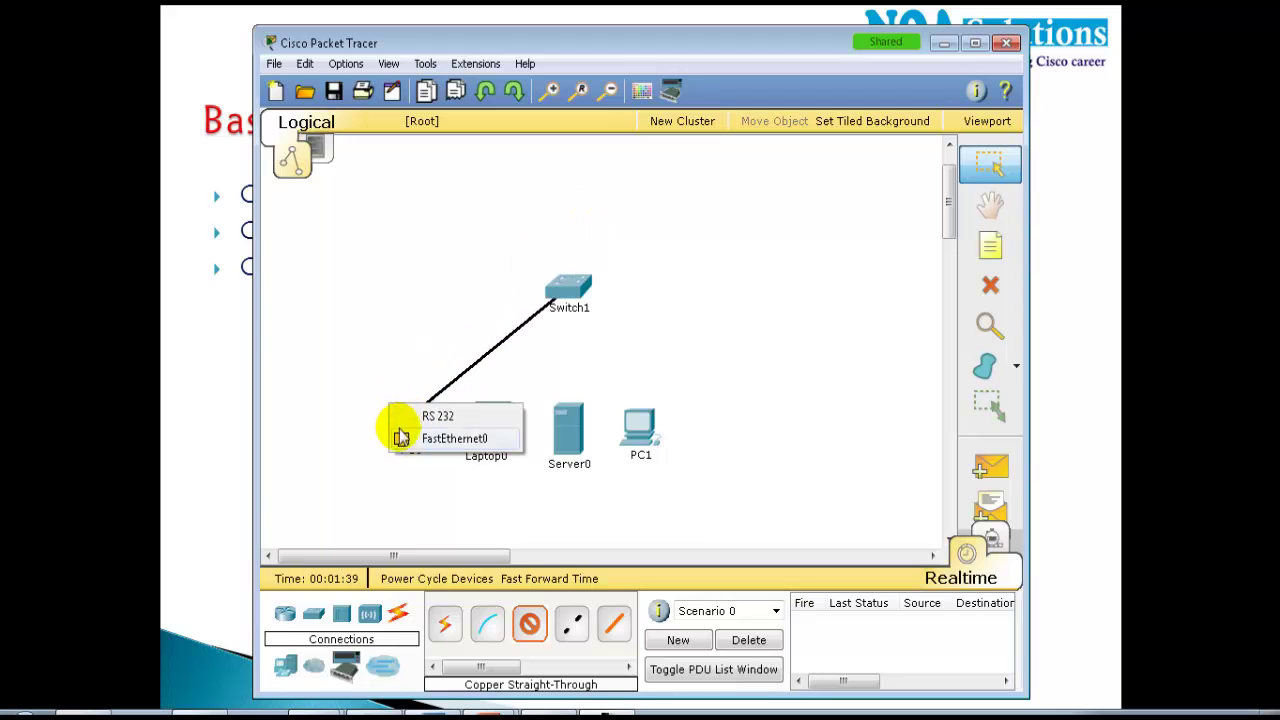
pyautogui.click(465, 440)
# Step: Connect FastEthernet0 of Laptop0 to FastEthernet0/2 of the switch with a copper straight-through cable
pyautogui.click(529, 623)
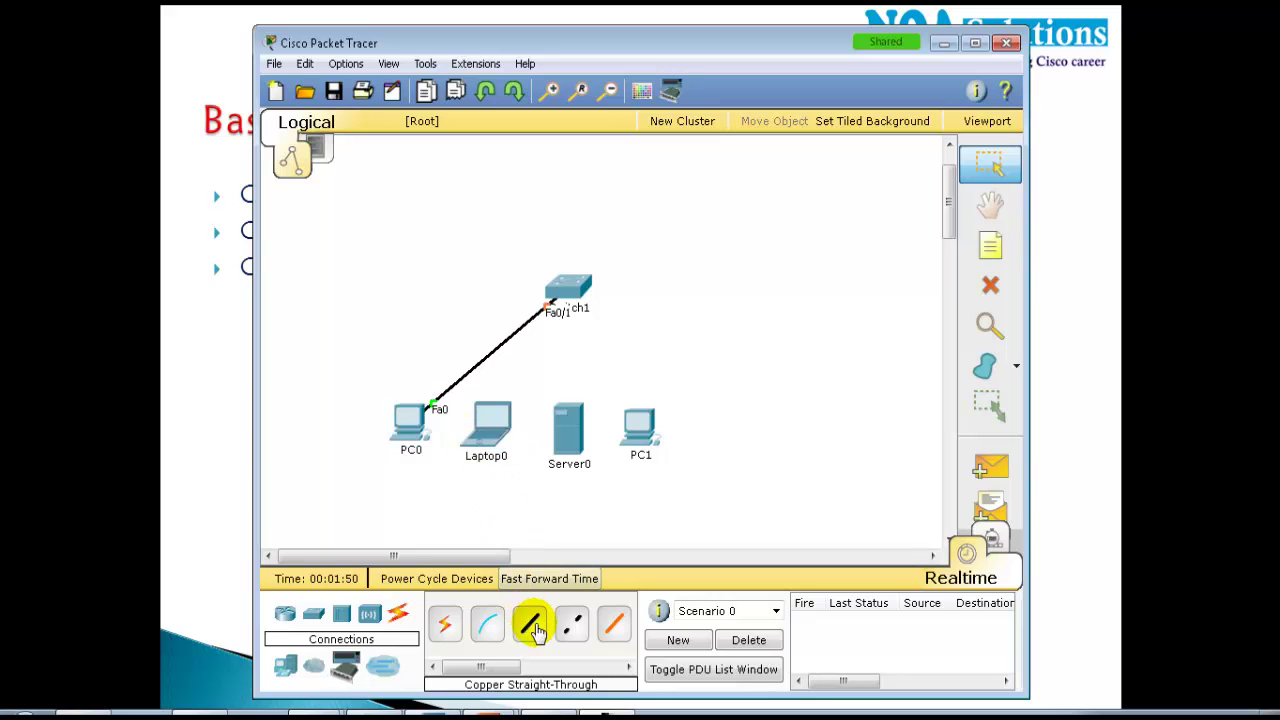
pyautogui.click(488, 440)
pyautogui.click(490, 440)
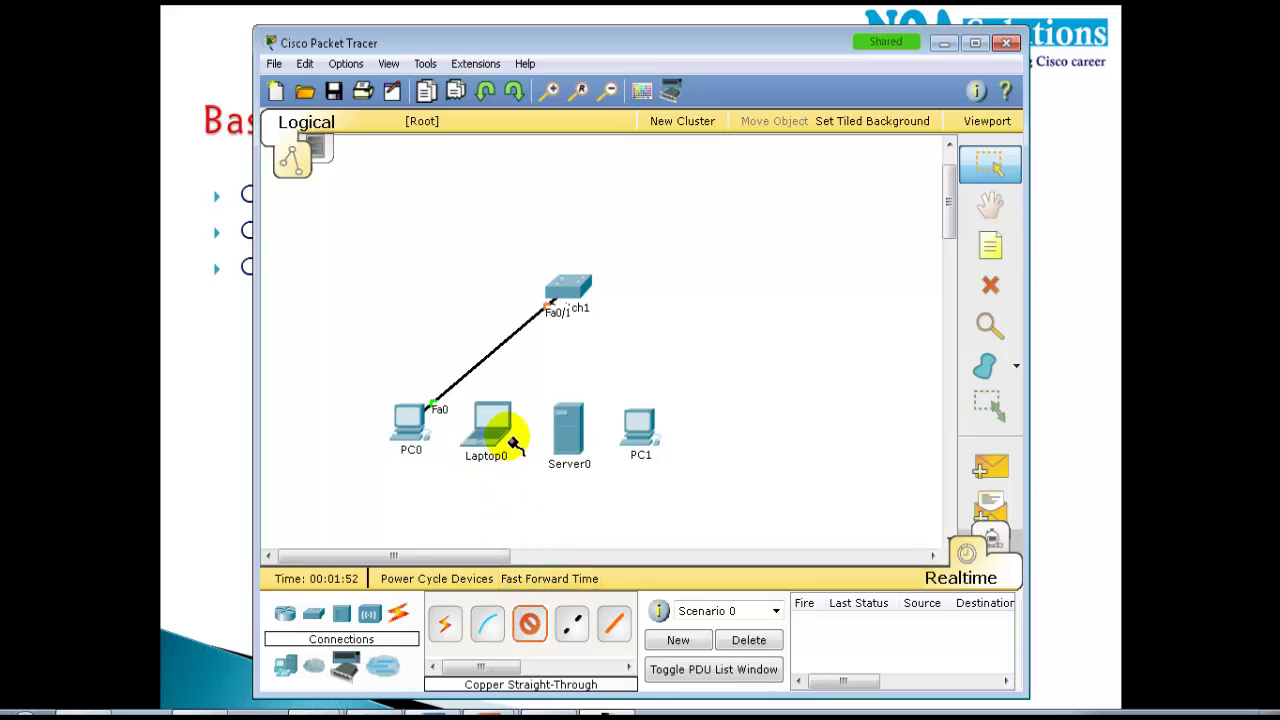
pyautogui.click(574, 287)
pyautogui.click(570, 202)
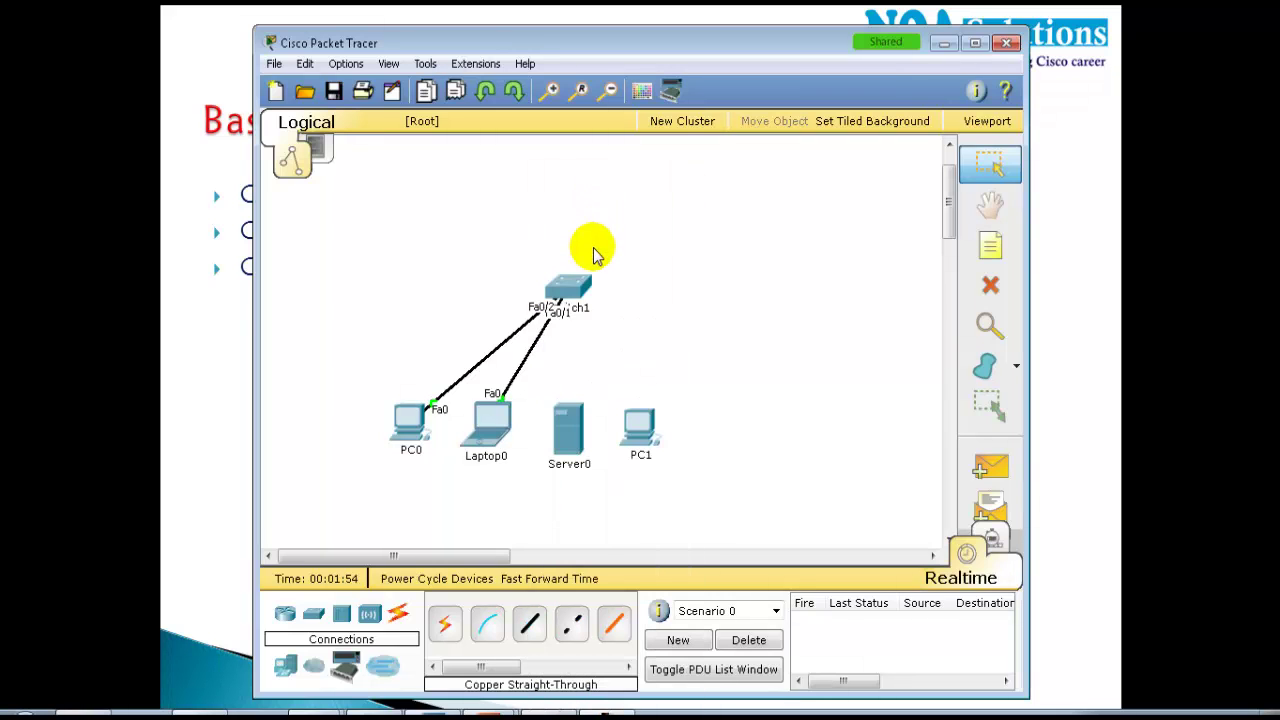
# Step: Connect FastEthernet0 of Server0 to FastEthernet0/3 of the switch with a copper straight-through cable
pyautogui.click(529, 623)
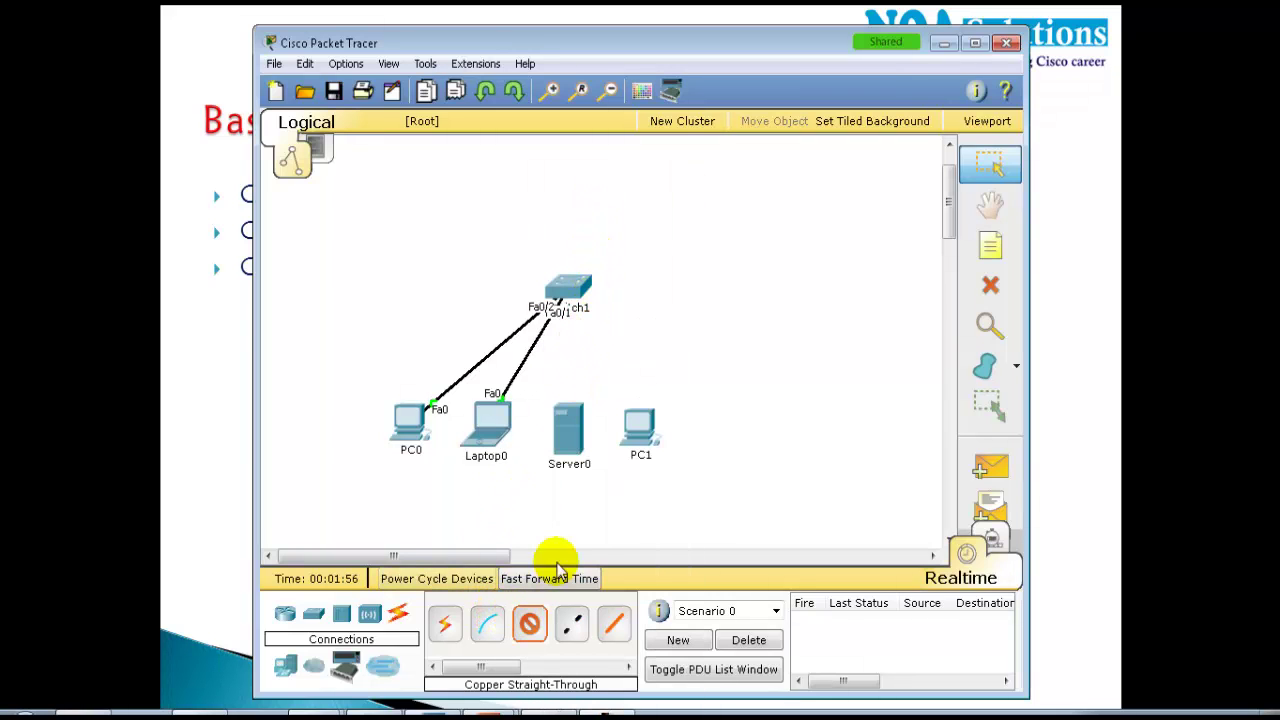
pyautogui.click(580, 447)
pyautogui.click(594, 415)
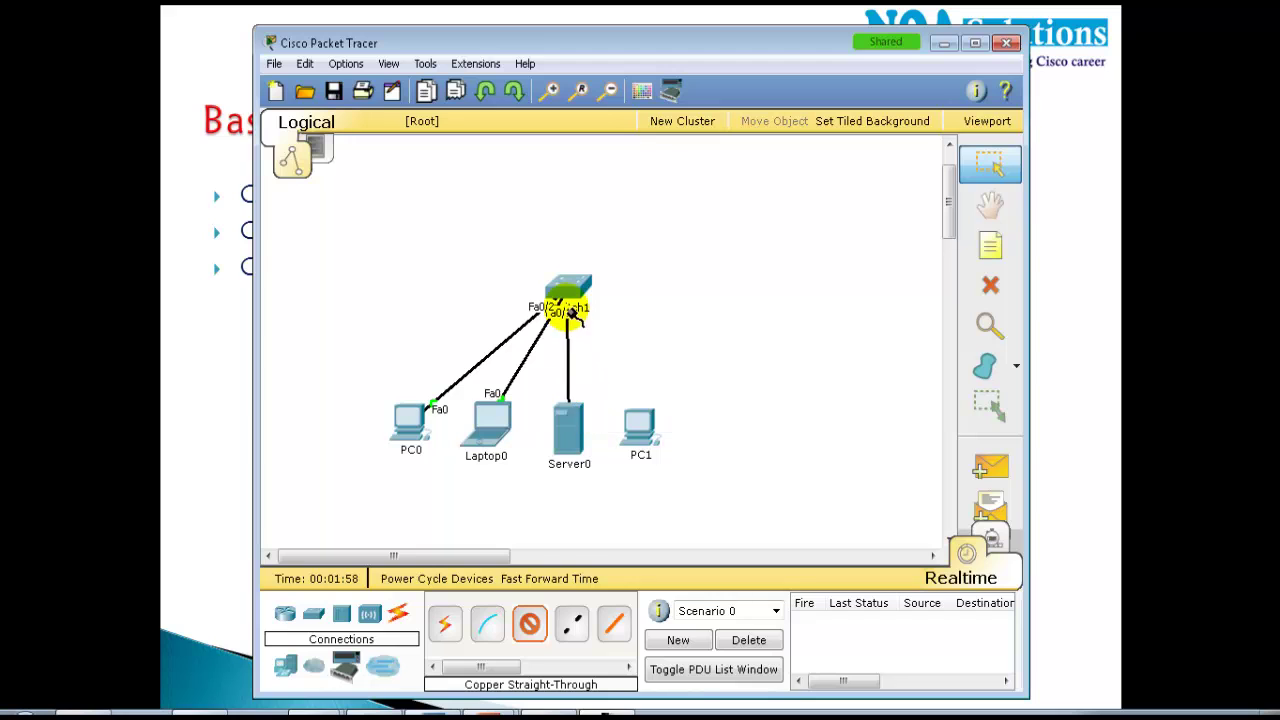
pyautogui.click(570, 288)
pyautogui.click(590, 224)
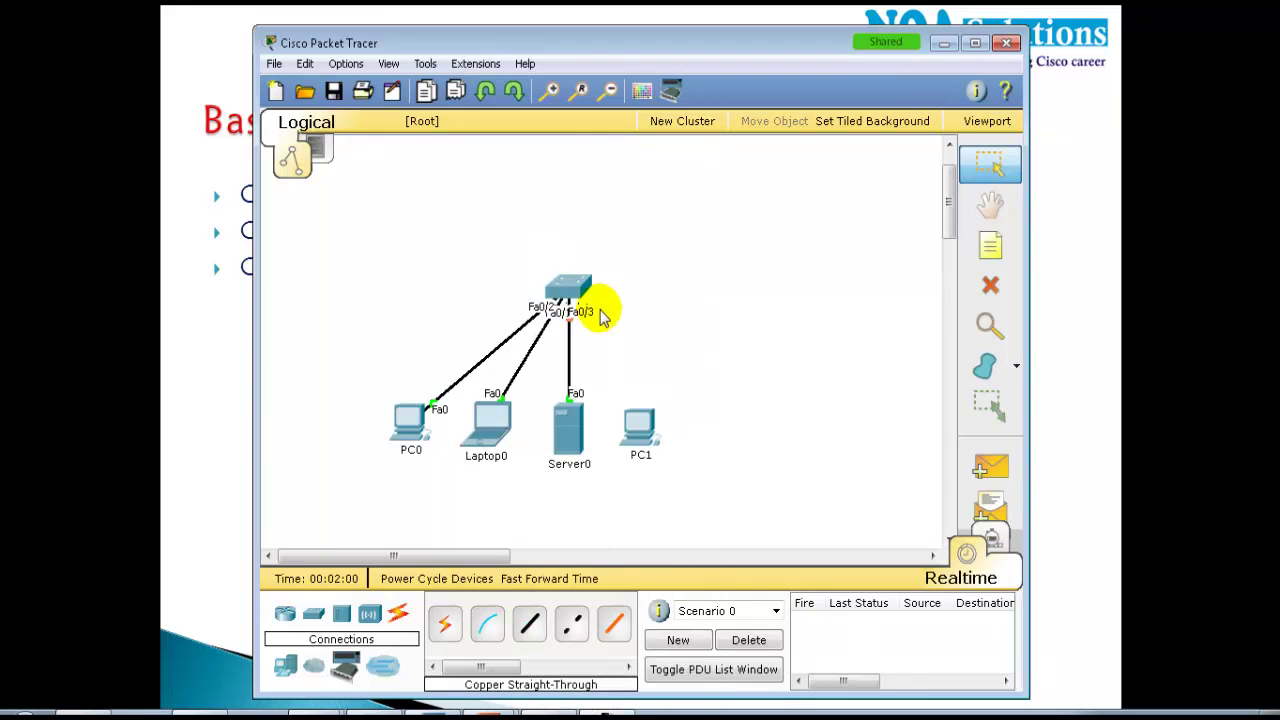
# Step: Connect FastEthernet0 of PC1 to FastEthernet0/6 of the switch with a copper straight-through cable
pyautogui.click(517, 632)
pyautogui.click(636, 425)
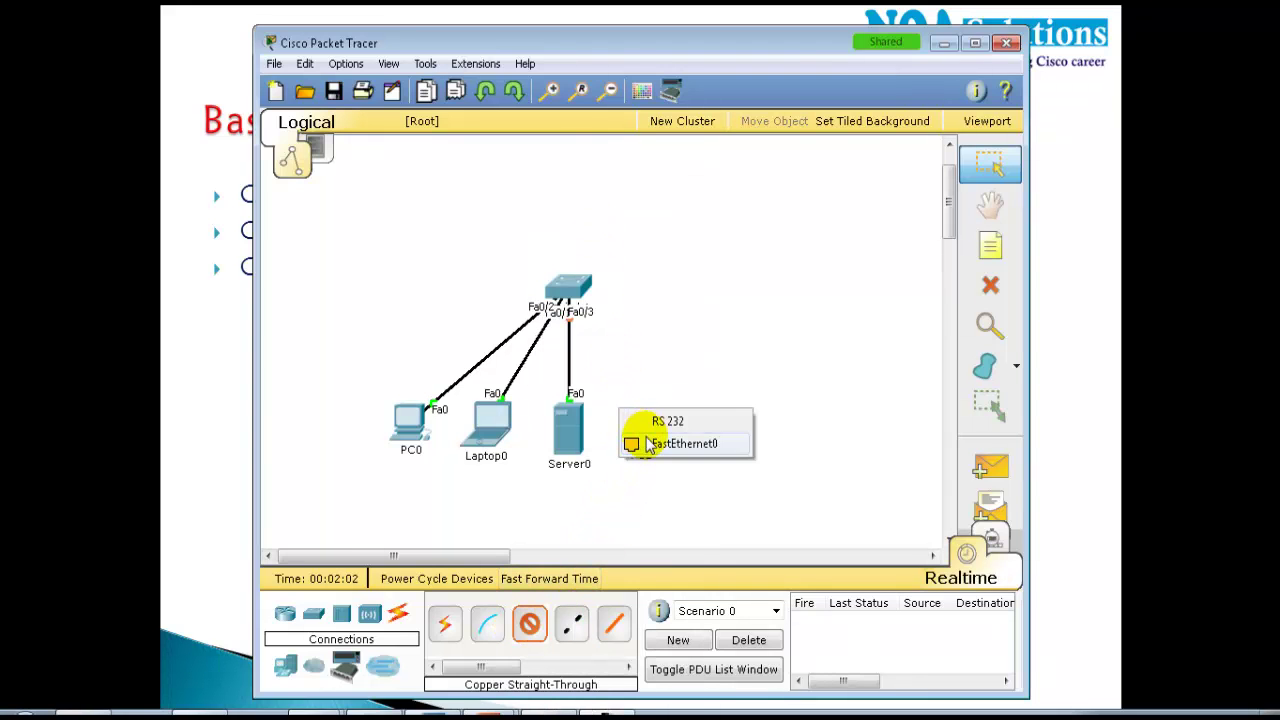
pyautogui.click(642, 443)
pyautogui.click(570, 292)
pyautogui.click(588, 291)
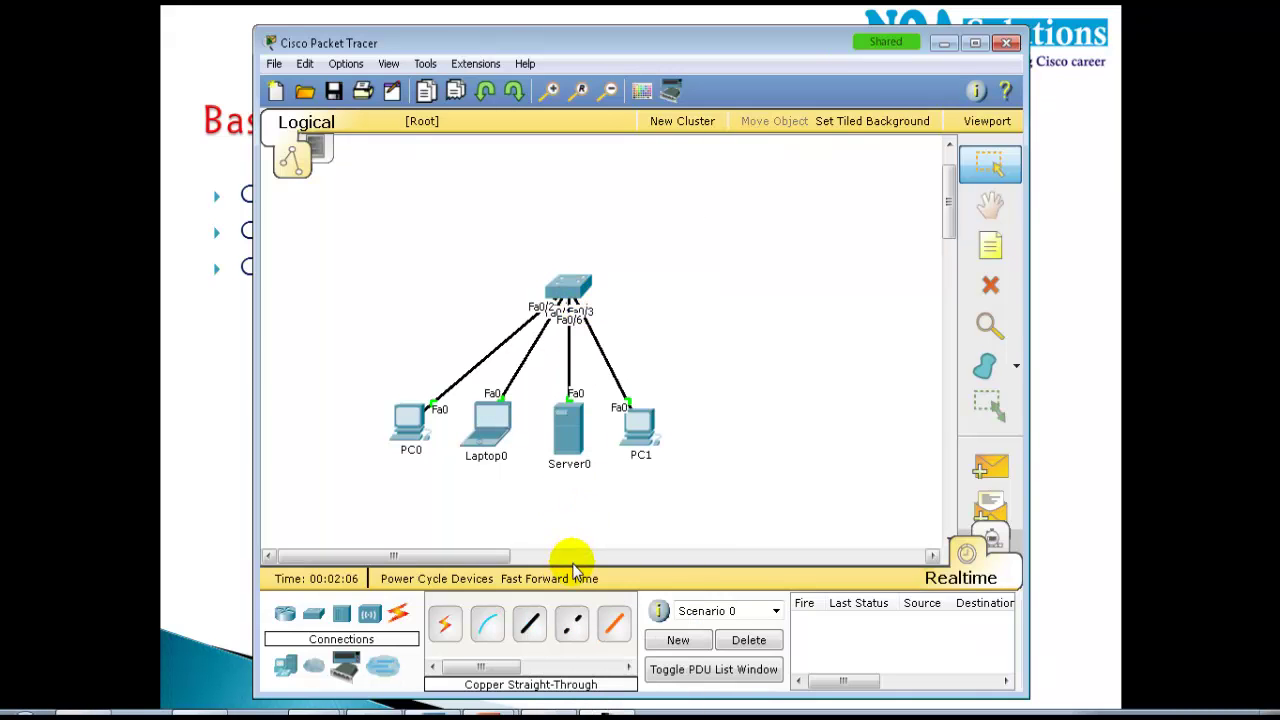
pyautogui.moveTo(630, 337); pyautogui.dragTo(420, 374)
pyautogui.moveTo(423, 329); pyautogui.dragTo(634, 380)
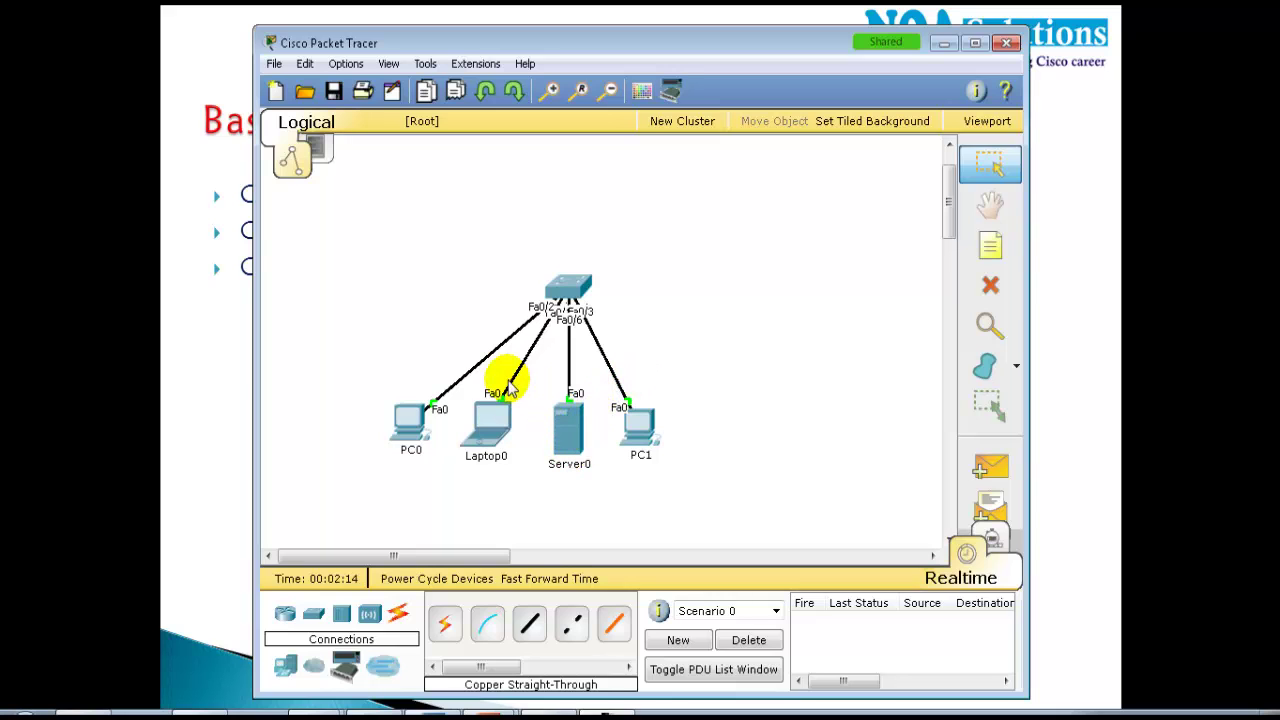
pyautogui.moveTo(445, 318); pyautogui.dragTo(652, 387)
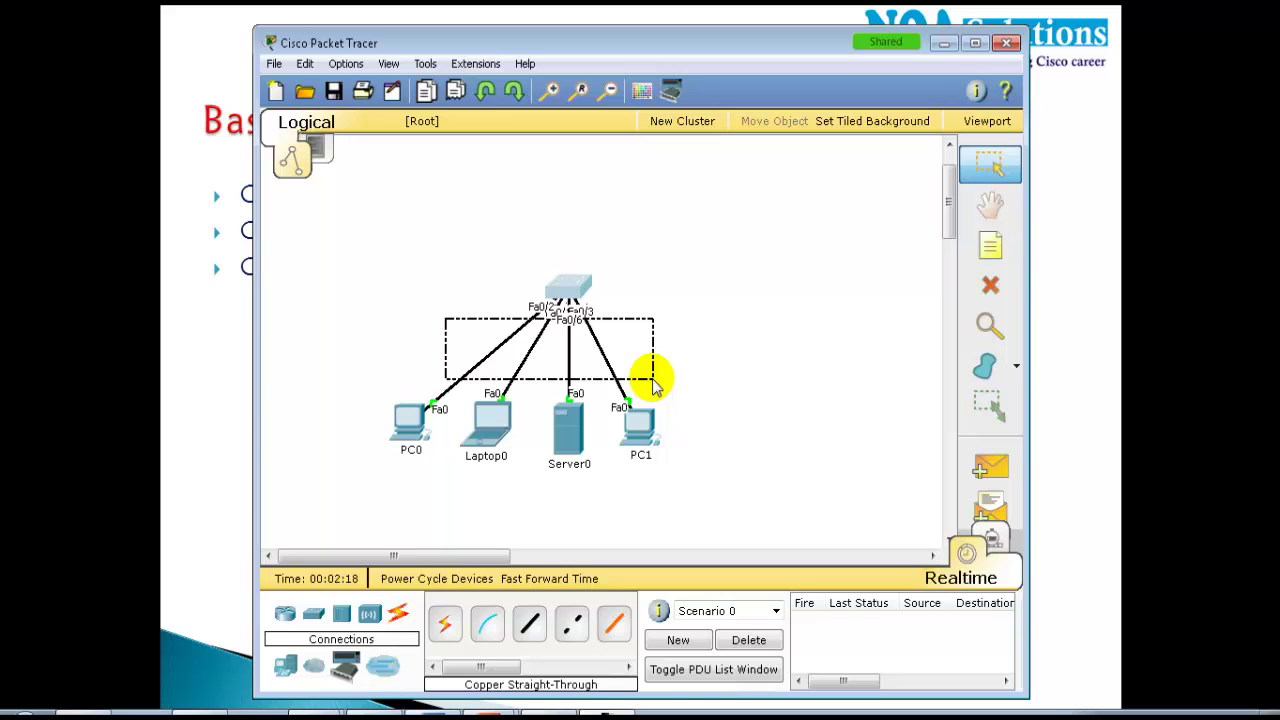
pyautogui.moveTo(652, 387); pyautogui.dragTo(656, 380)
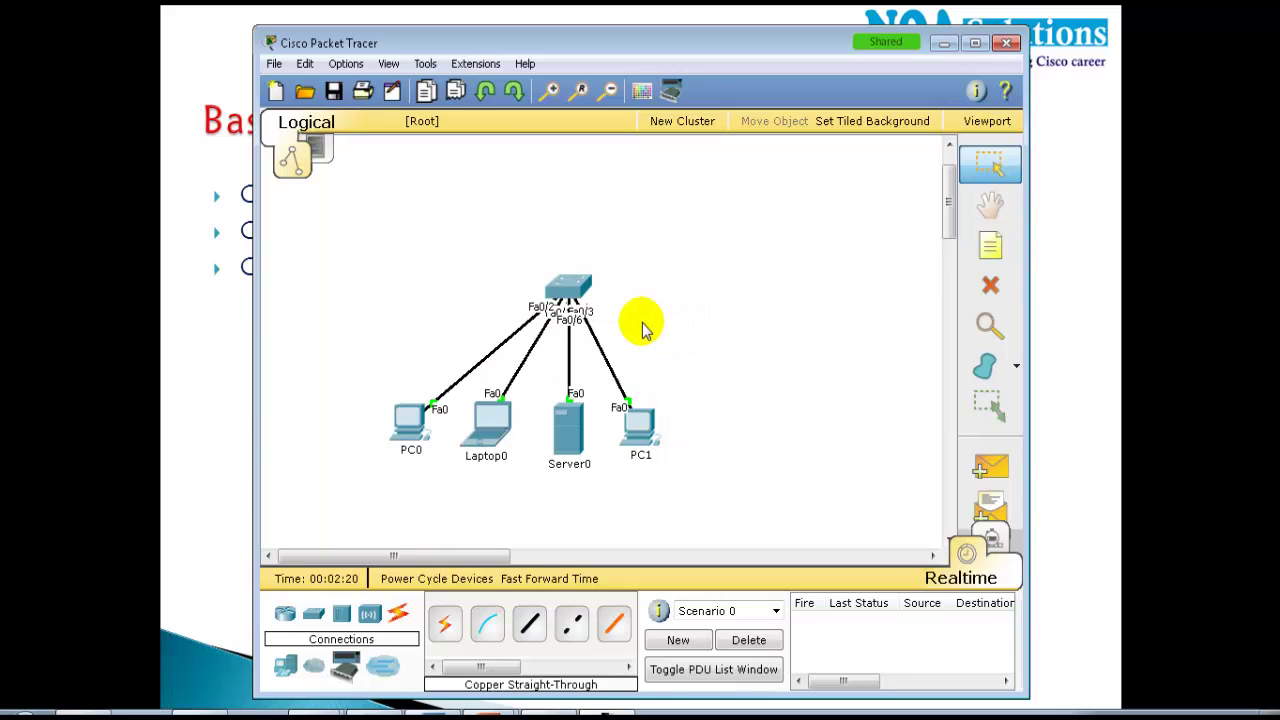
pyautogui.moveTo(323, 361); pyautogui.dragTo(700, 482)
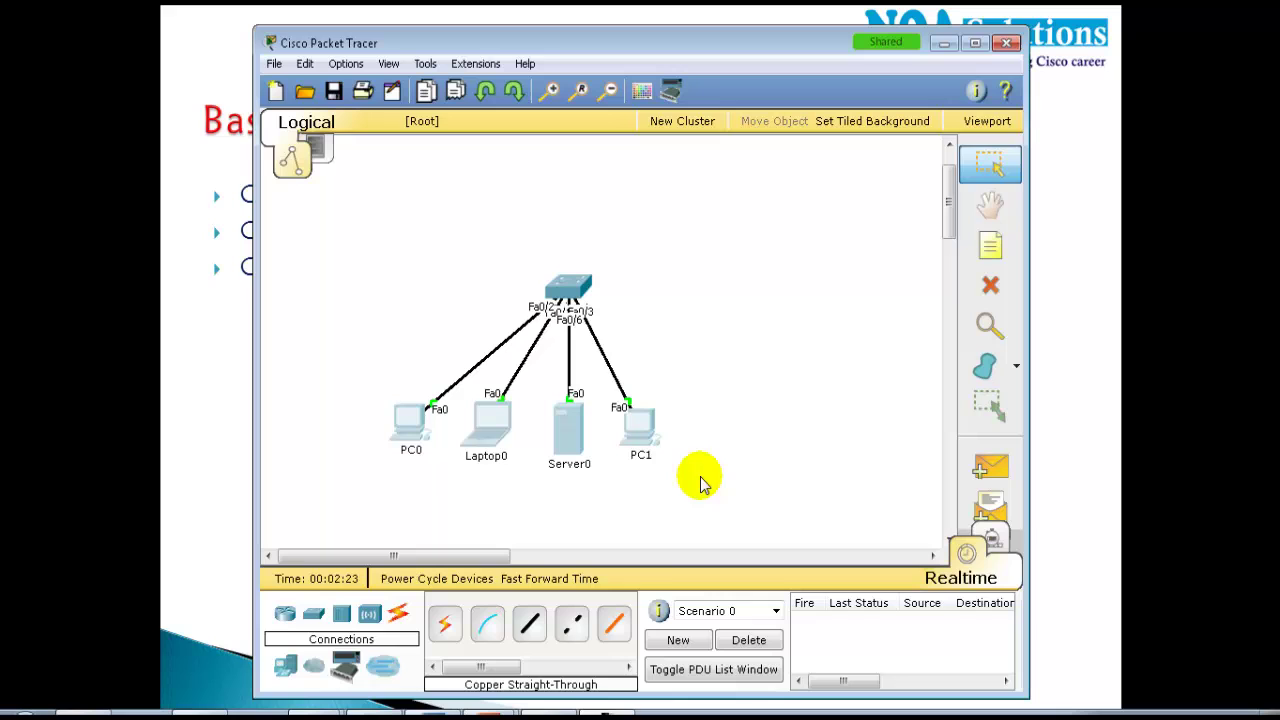
pyautogui.click(229, 368)
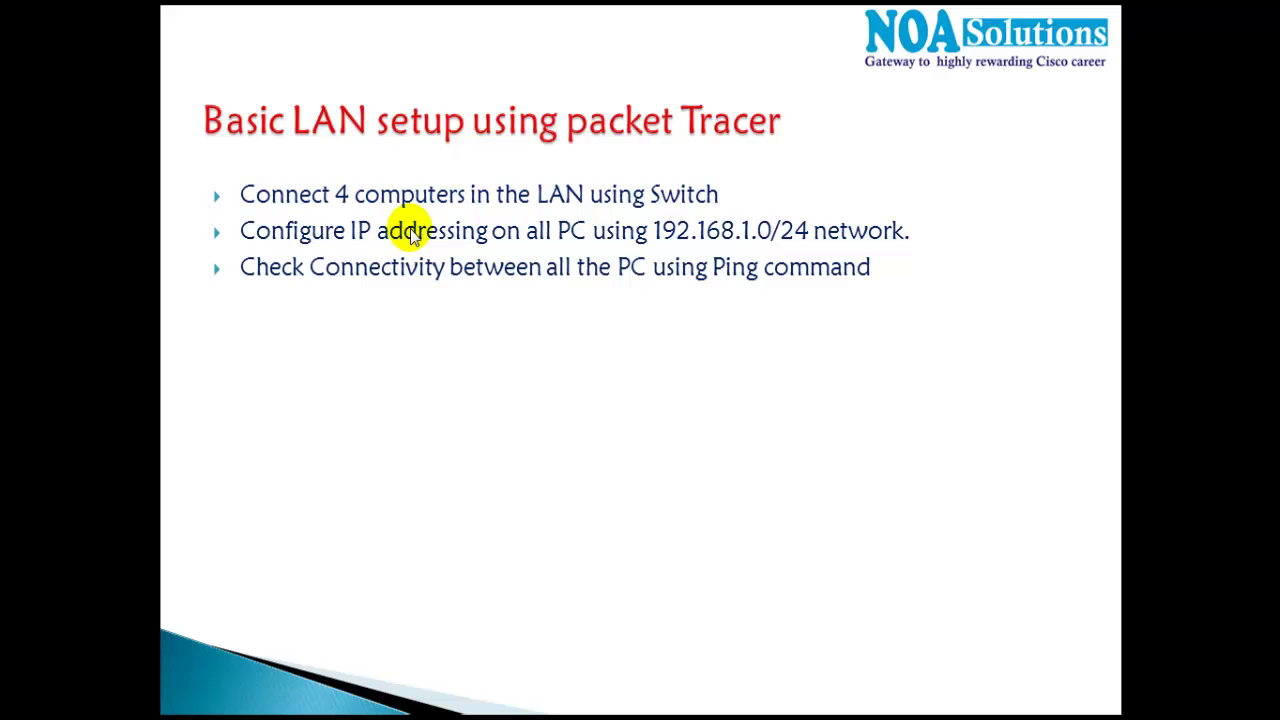
pyautogui.hotkey('alt', 'Tab')
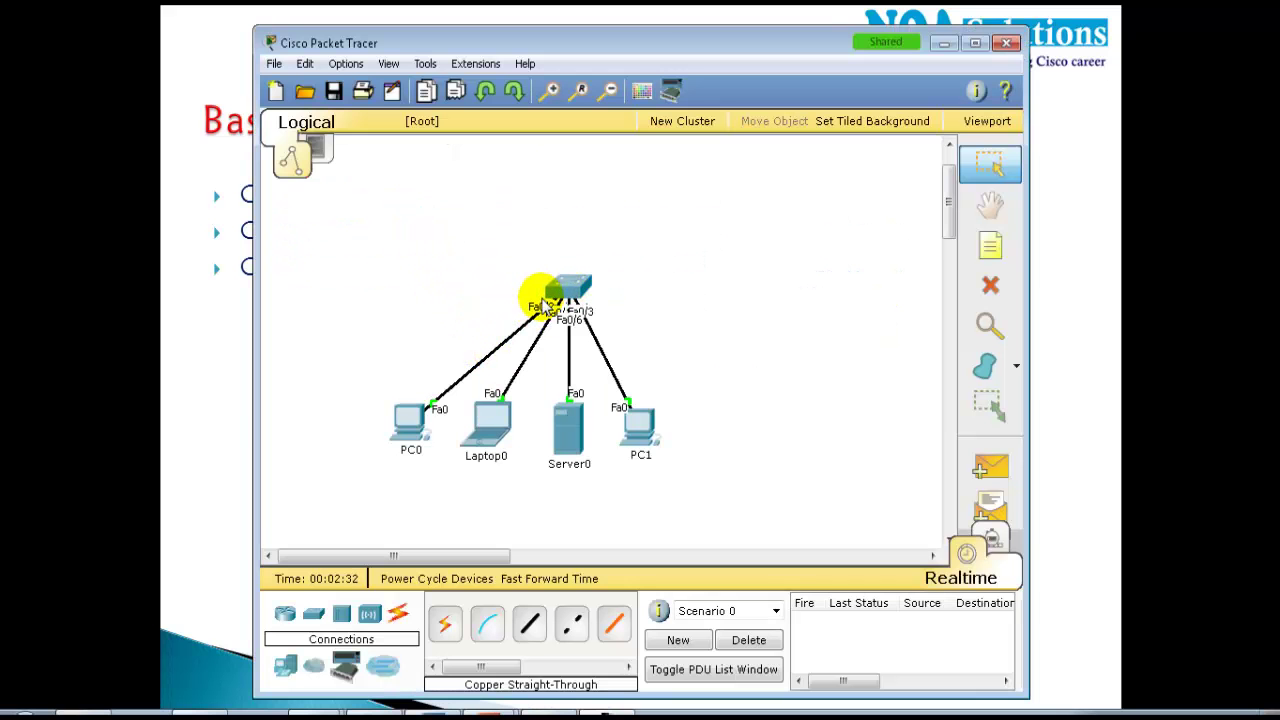
pyautogui.moveTo(395, 325); pyautogui.dragTo(700, 470)
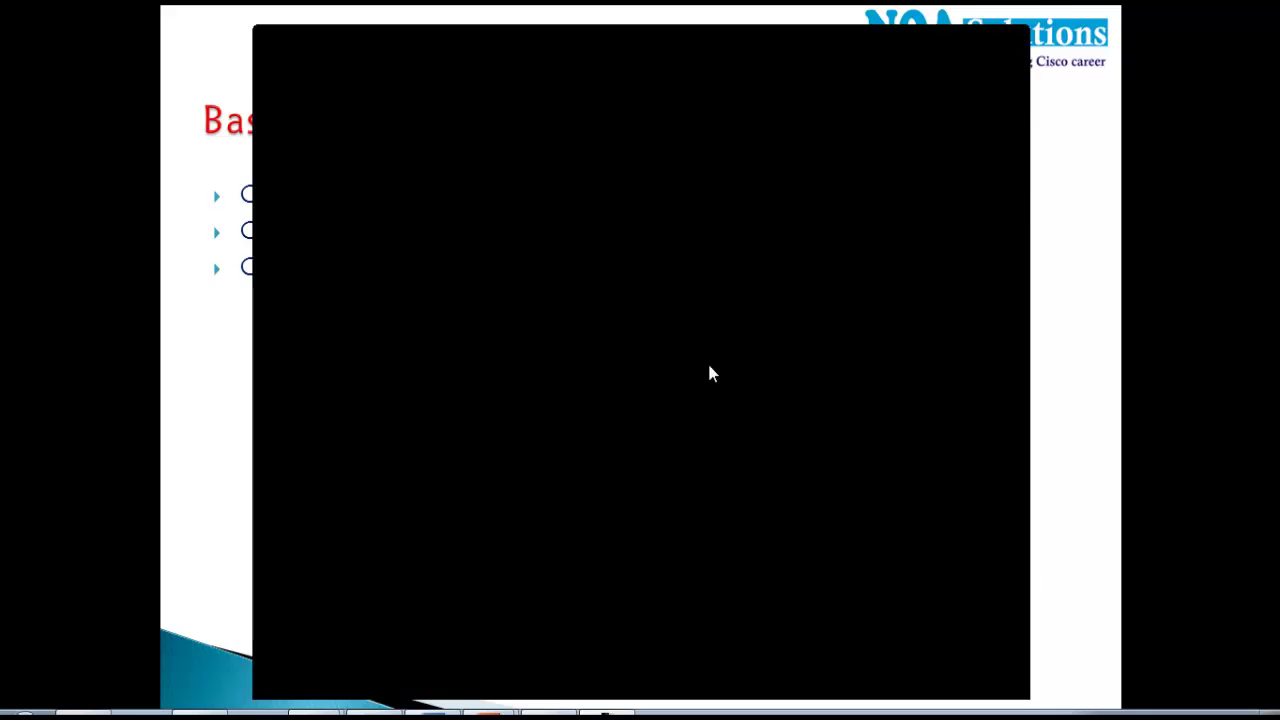
pyautogui.hotkey('alt', 'Tab')
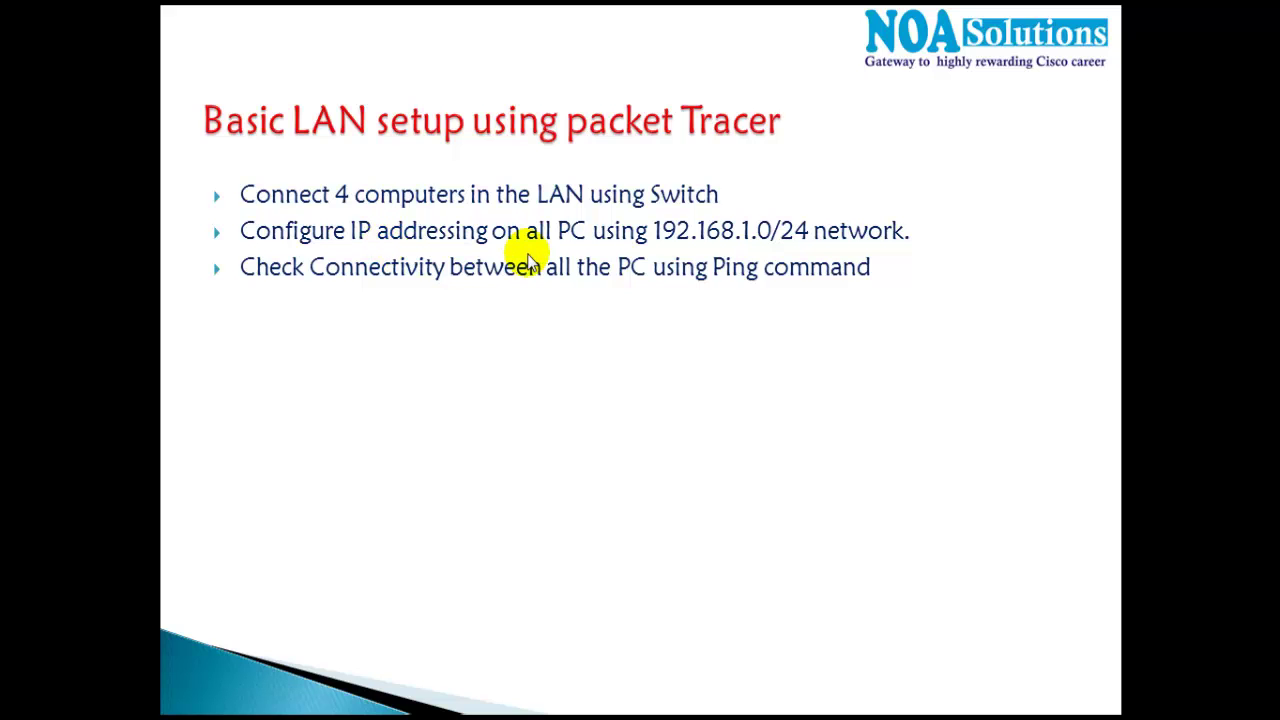
pyautogui.hotkey('alt', 'Tab')
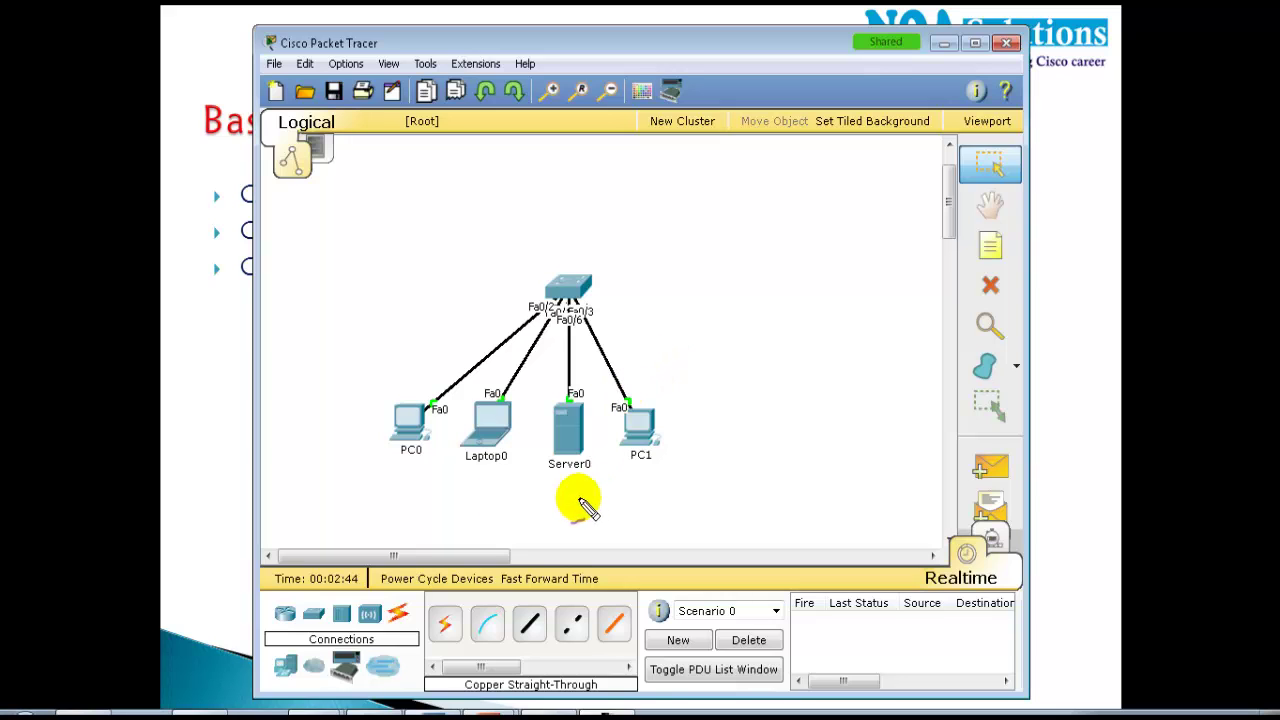
pyautogui.moveTo(686, 265)
pyautogui.mouseDown()
pyautogui.moveTo(700, 294)
pyautogui.moveTo(820, 277)
pyautogui.moveTo(842, 292)
pyautogui.mouseUp()
pyautogui.moveTo(400, 478)
pyautogui.mouseDown()
pyautogui.moveTo(410, 490)
pyautogui.moveTo(550, 496)
pyautogui.mouseUp()
pyautogui.moveTo(652, 476); pyautogui.dragTo(662, 492)
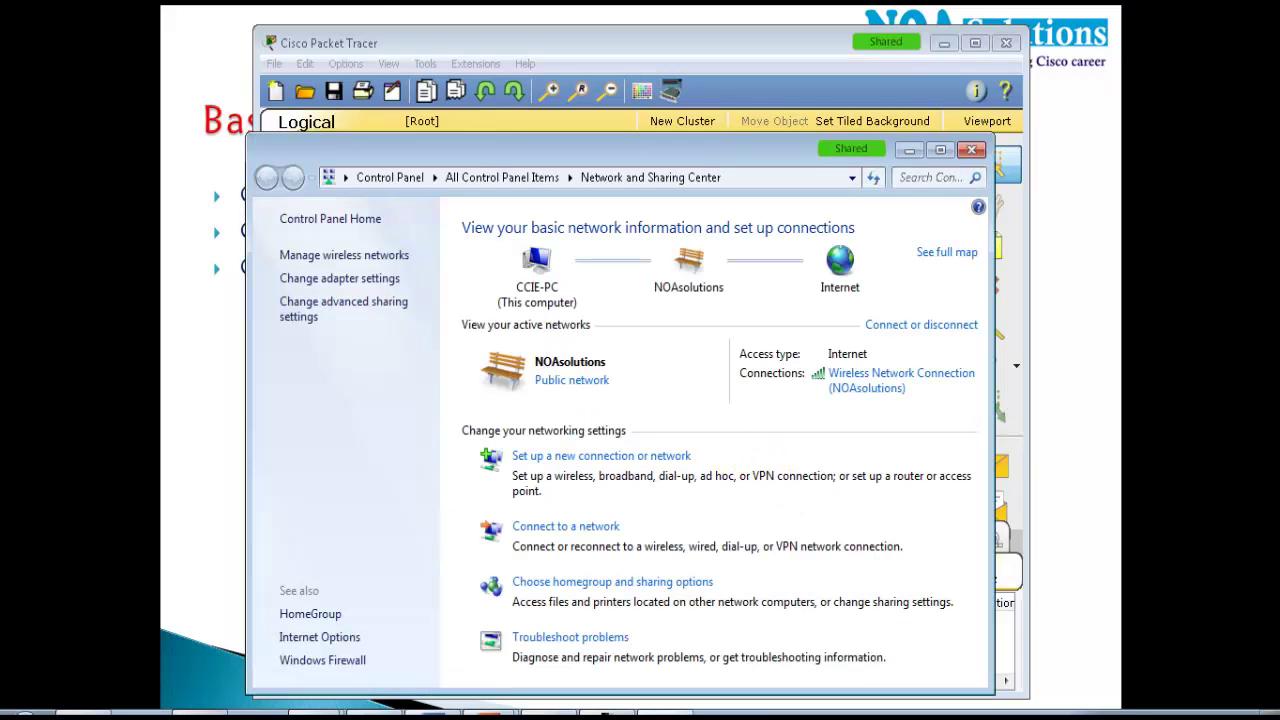
# Step: Open the Internet Protocol Version 4 (TCP/IPv4) properties of the Windows Local Area Connection adapter
pyautogui.click(33, 708)
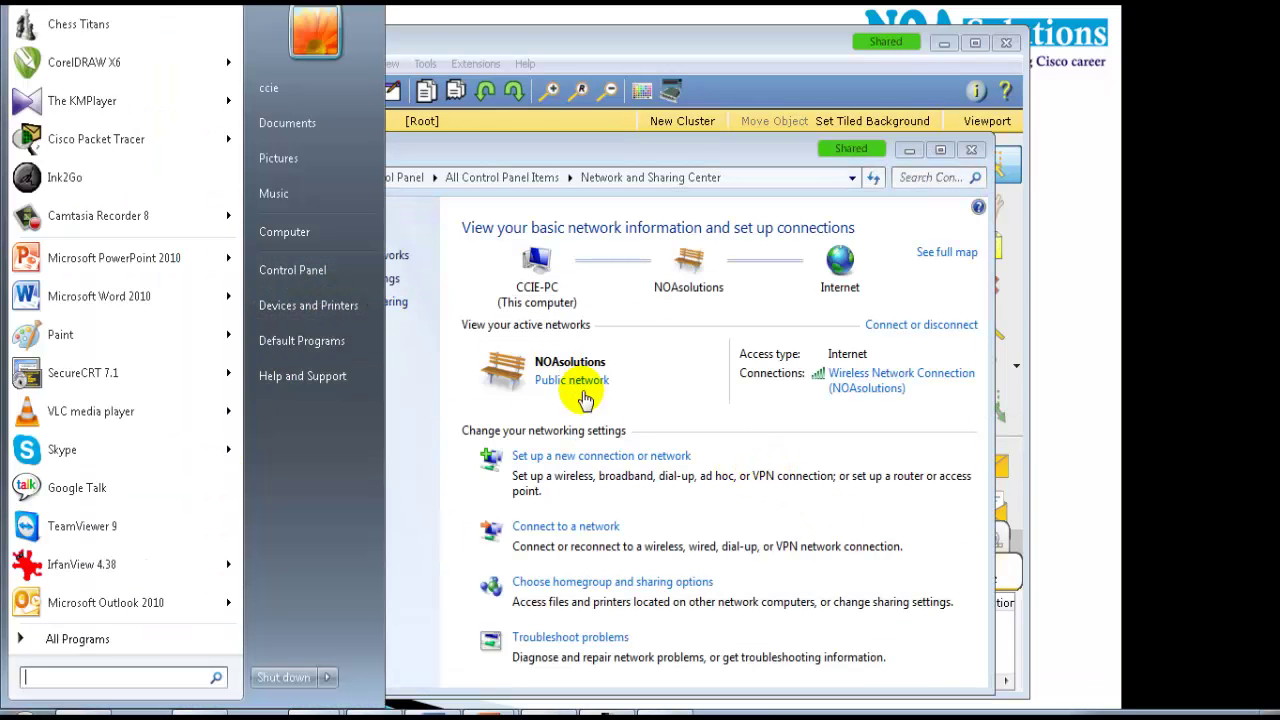
pyautogui.click(665, 319)
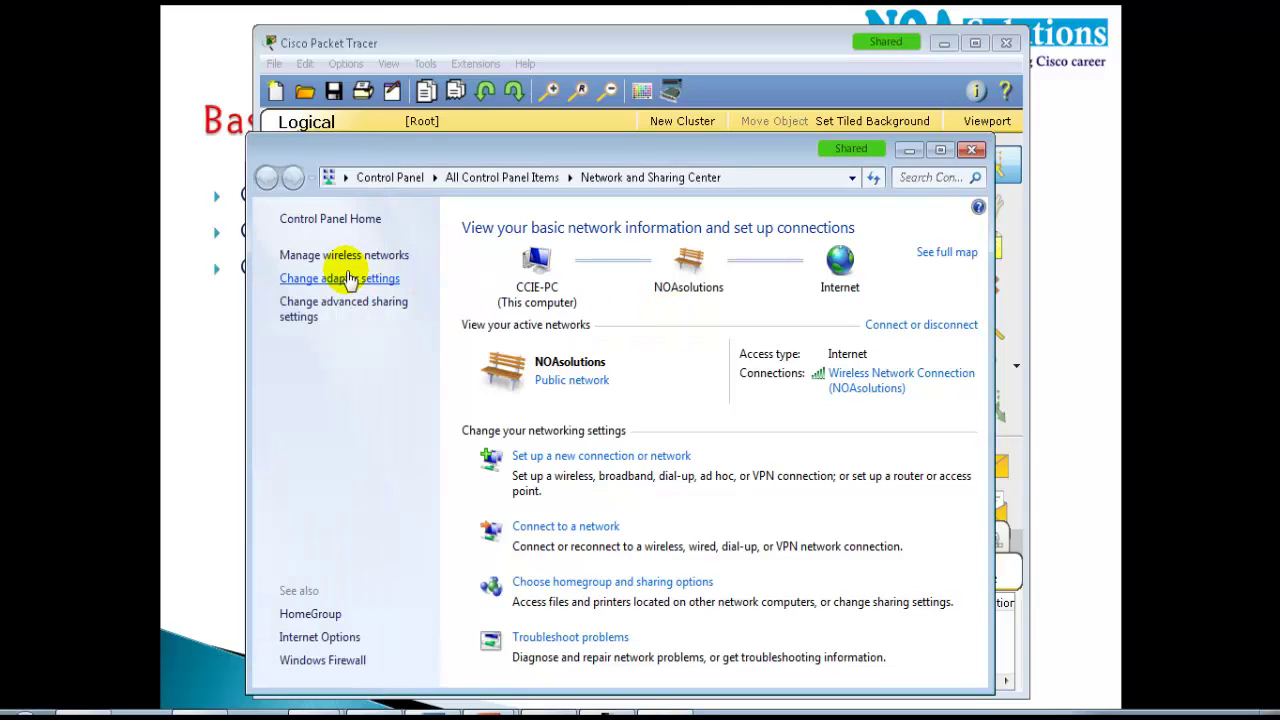
pyautogui.click(368, 284)
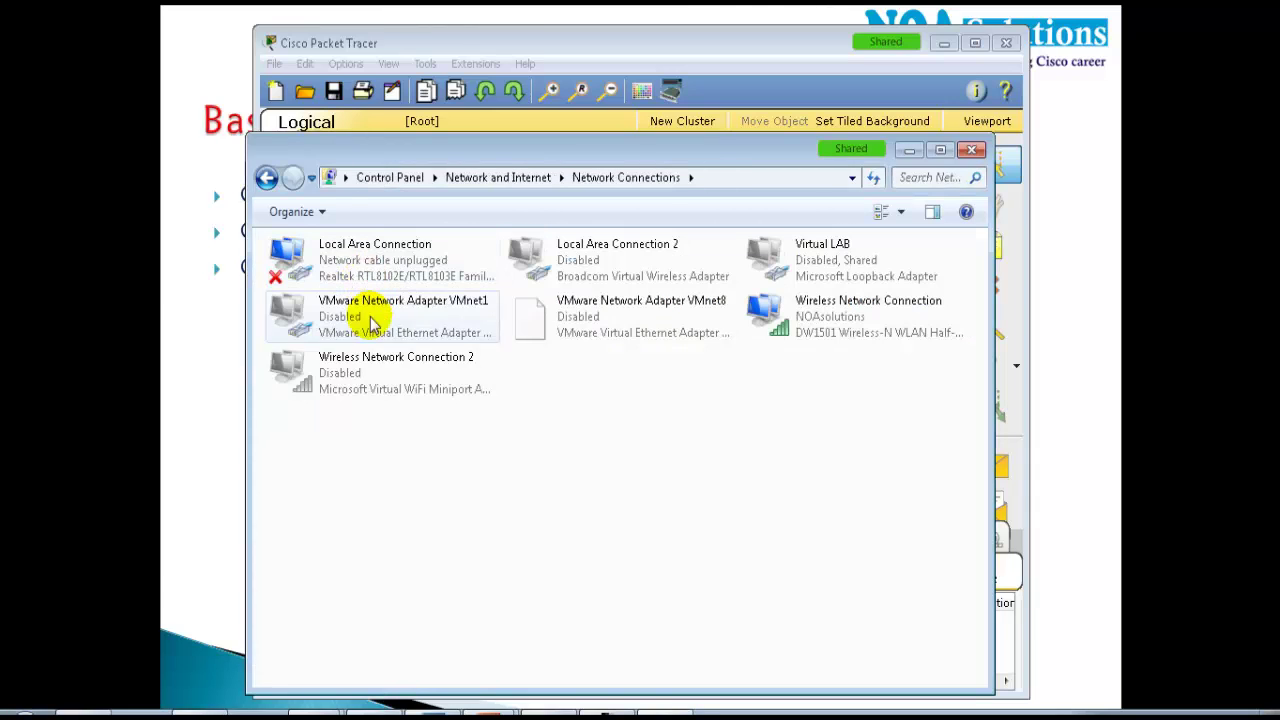
pyautogui.click(432, 287)
pyautogui.rightClick(432, 287)
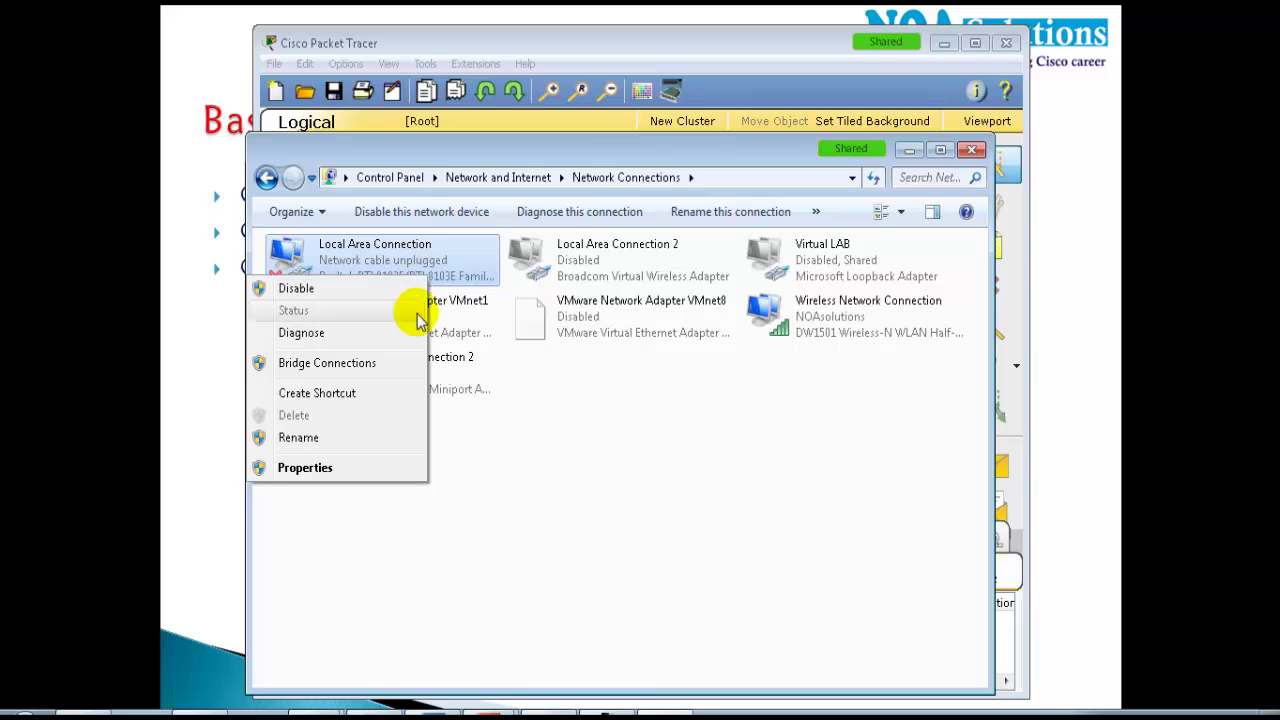
pyautogui.click(350, 465)
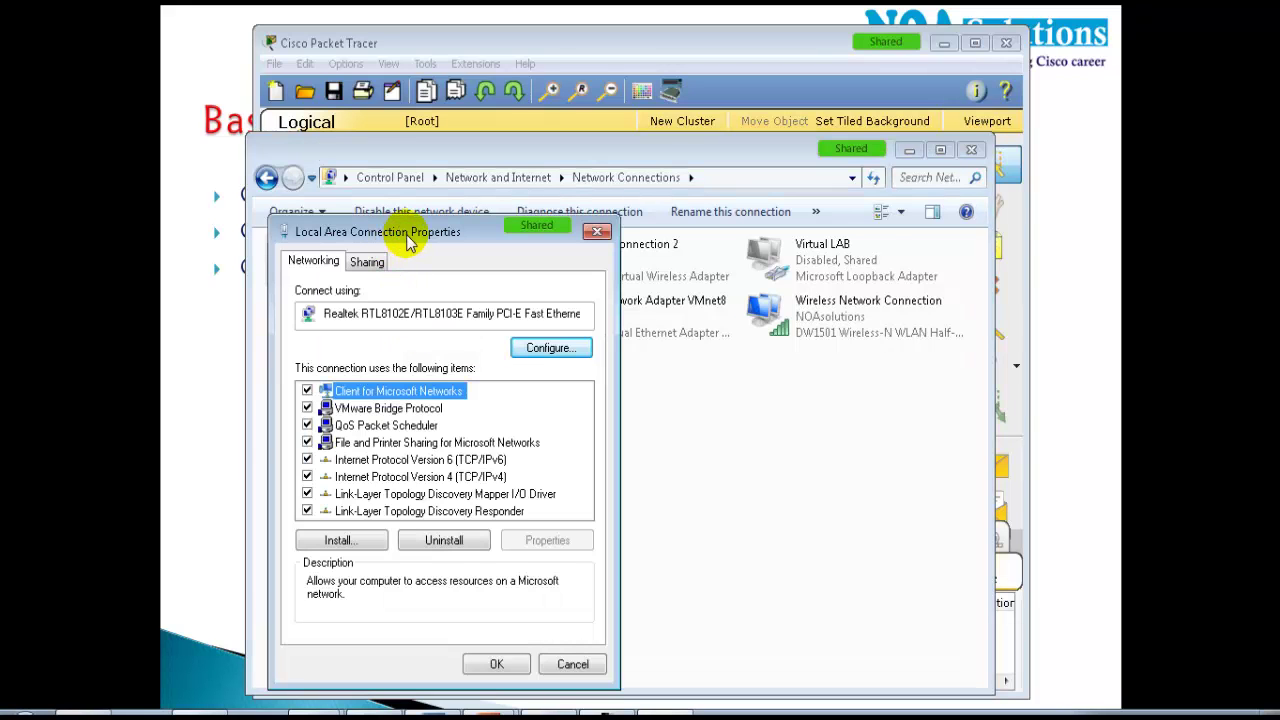
pyautogui.moveTo(406, 234); pyautogui.dragTo(648, 204)
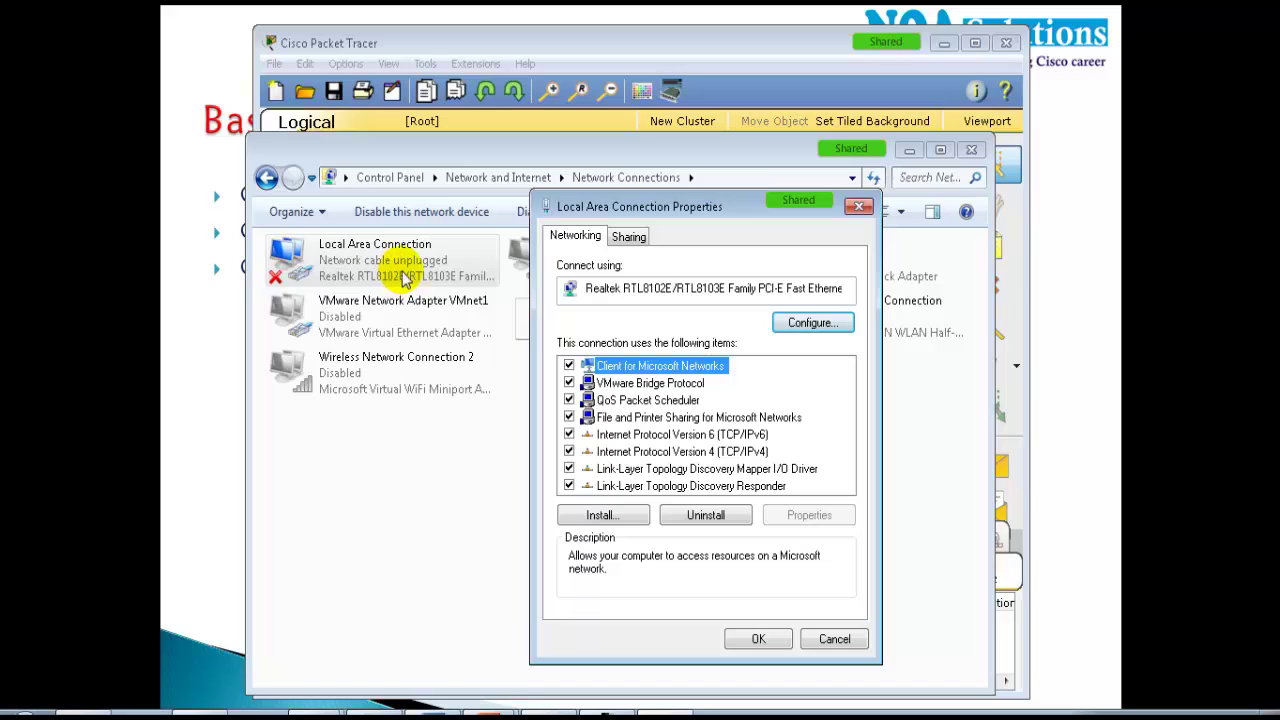
pyautogui.click(700, 452)
pyautogui.click(808, 516)
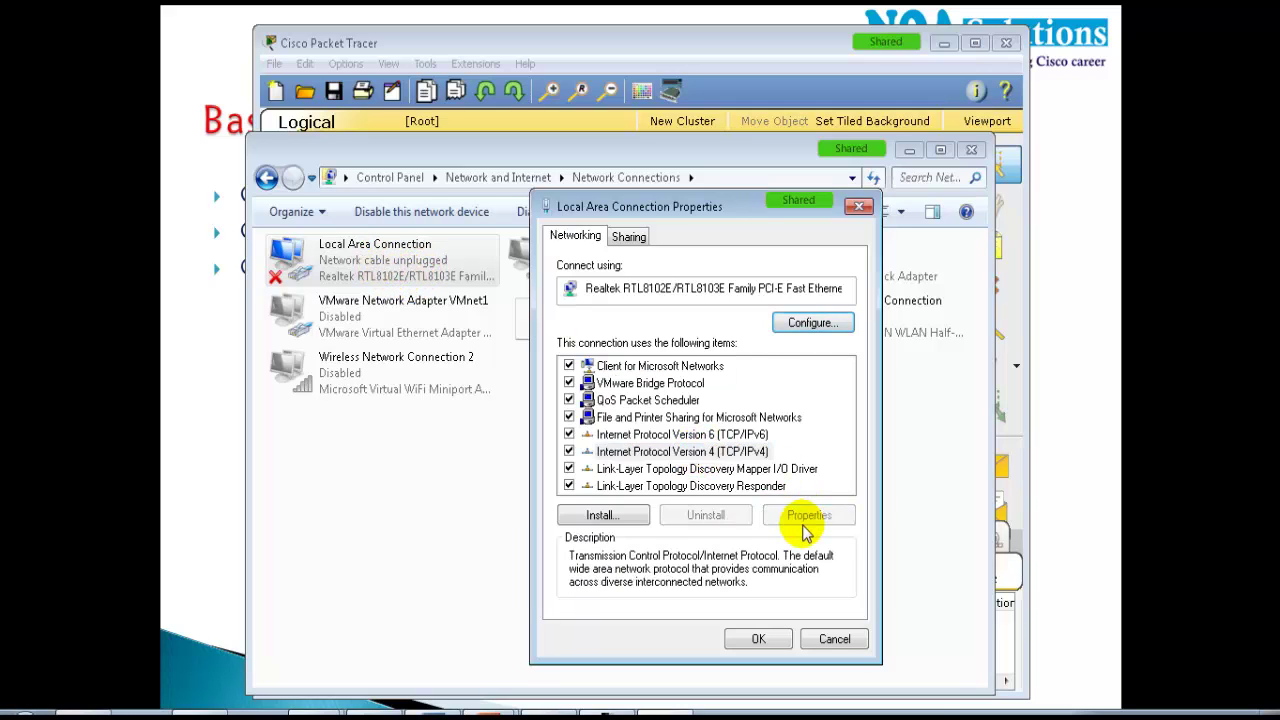
pyautogui.moveTo(705, 258); pyautogui.dragTo(694, 136)
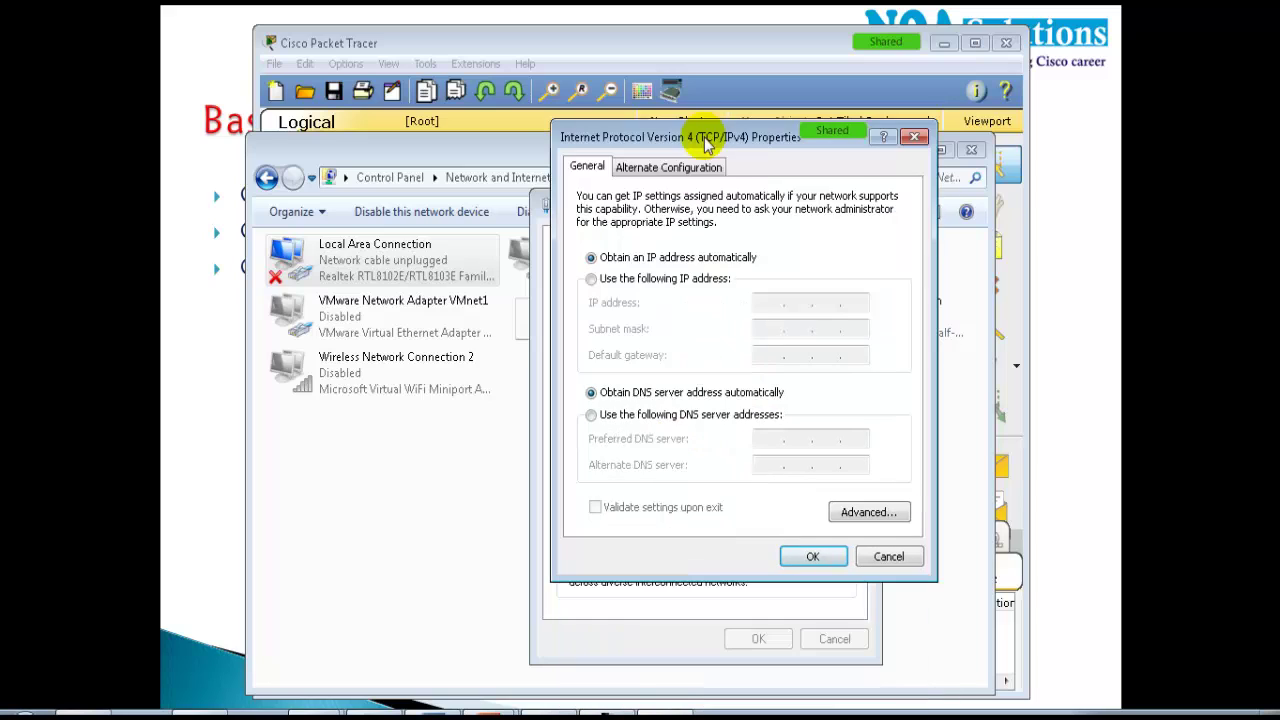
# Step: Try the static IP address 192.168.1.1 with subnet mask 255.255.255.0 on the Windows adapter, and close its settings without saving
pyautogui.click(648, 278)
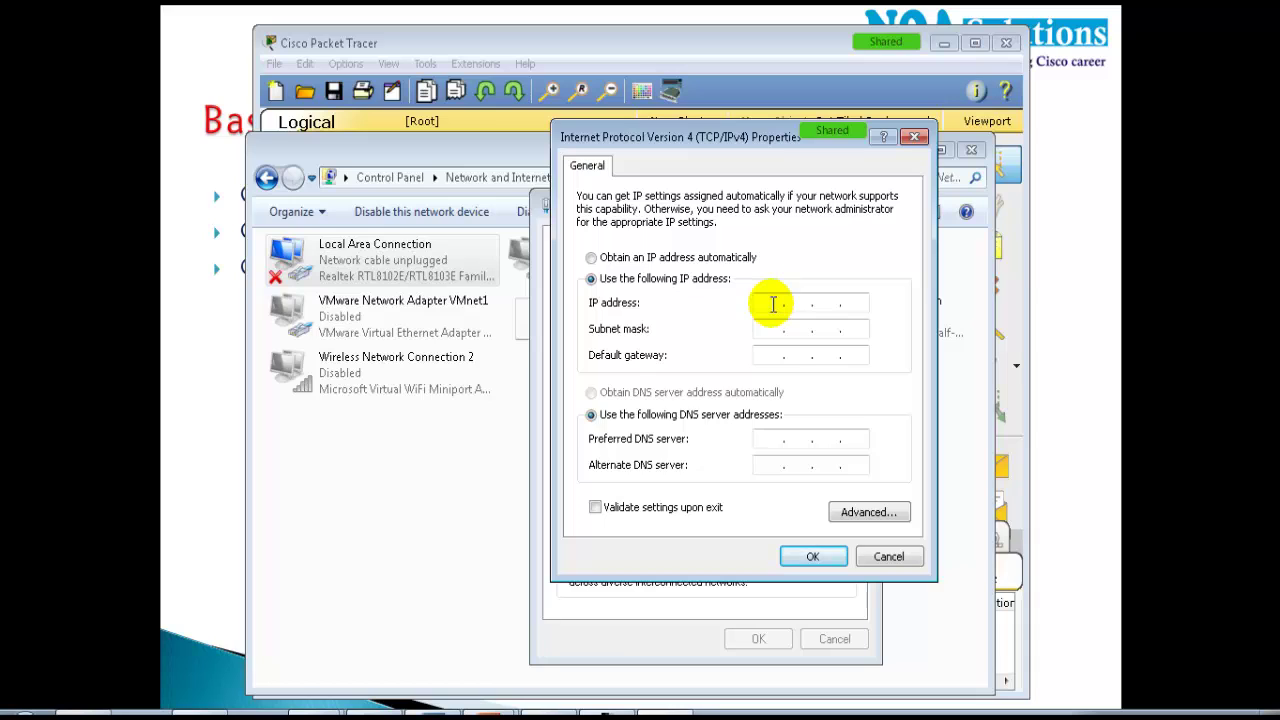
pyautogui.click(773, 304)
pyautogui.write('192.168.1.1')
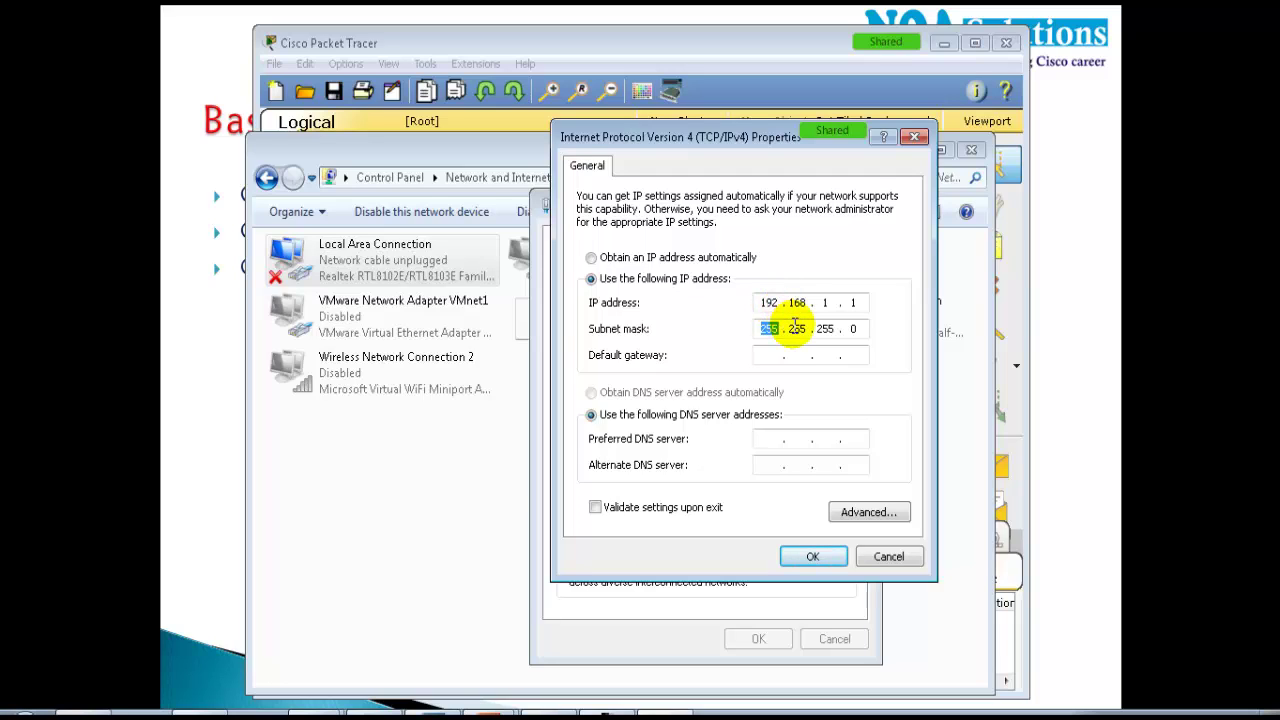
pyautogui.click(853, 328)
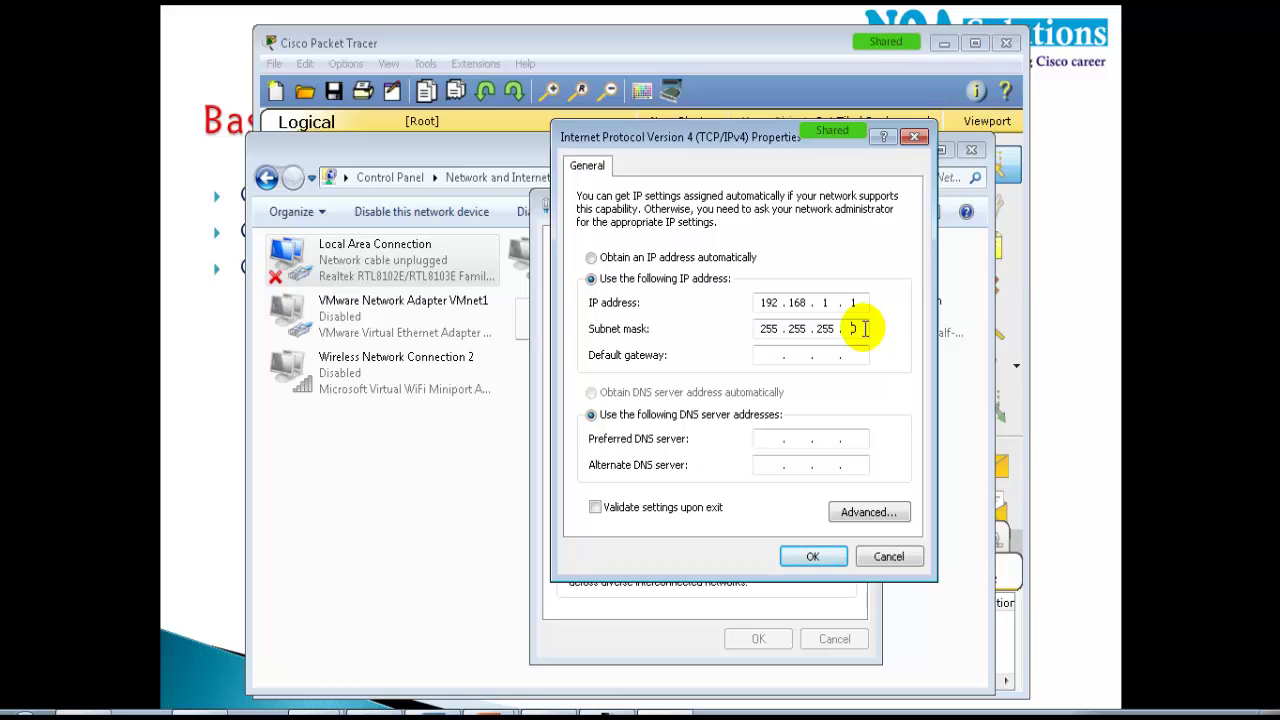
pyautogui.click(772, 358)
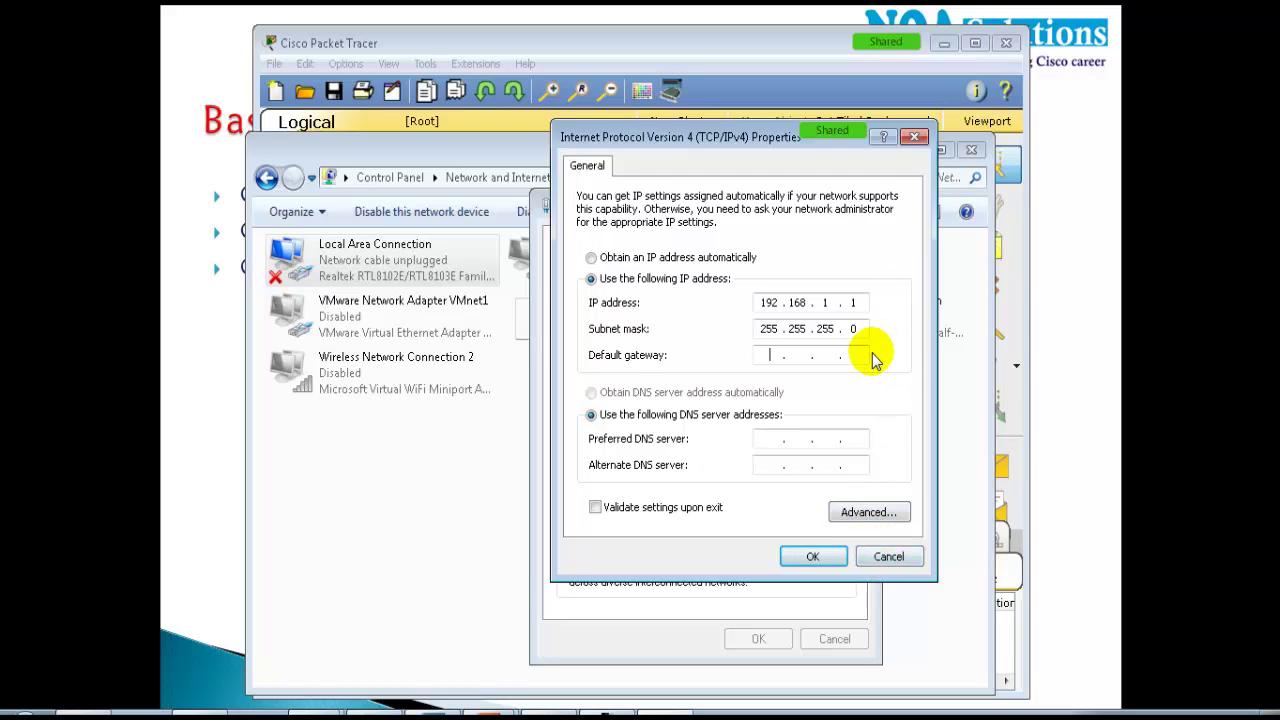
pyautogui.click(875, 556)
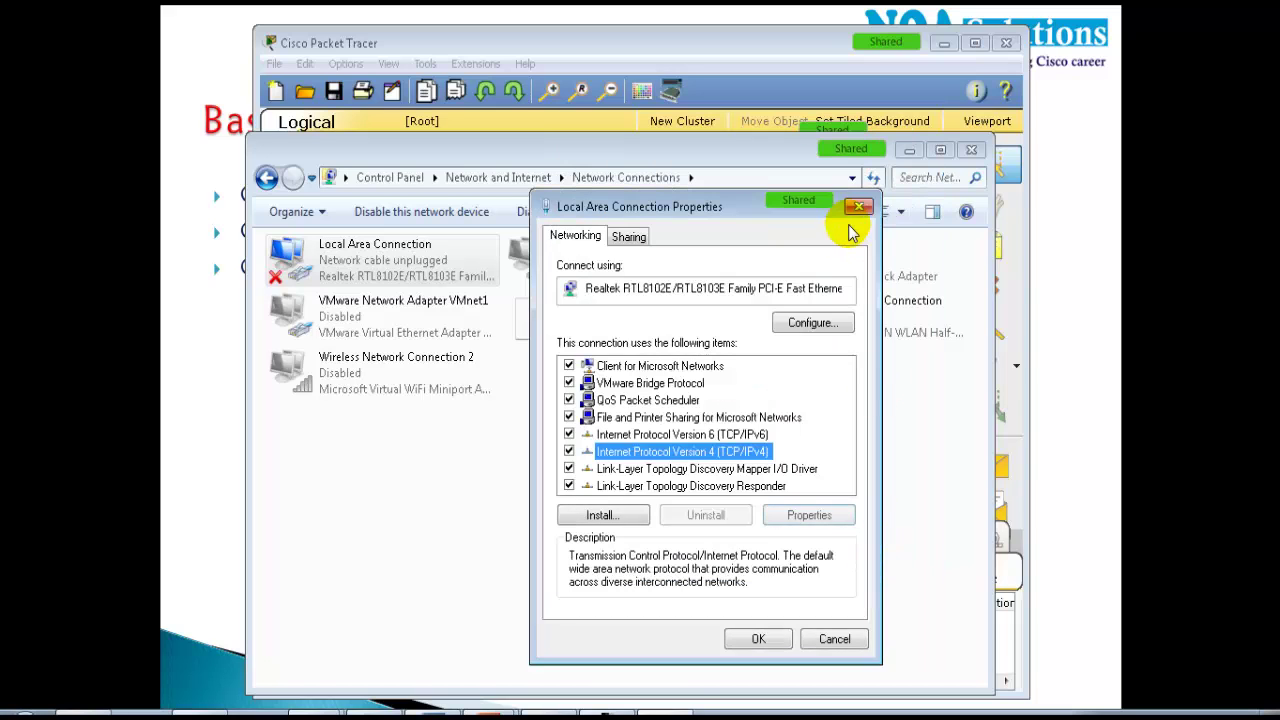
pyautogui.click(857, 208)
pyautogui.click(971, 150)
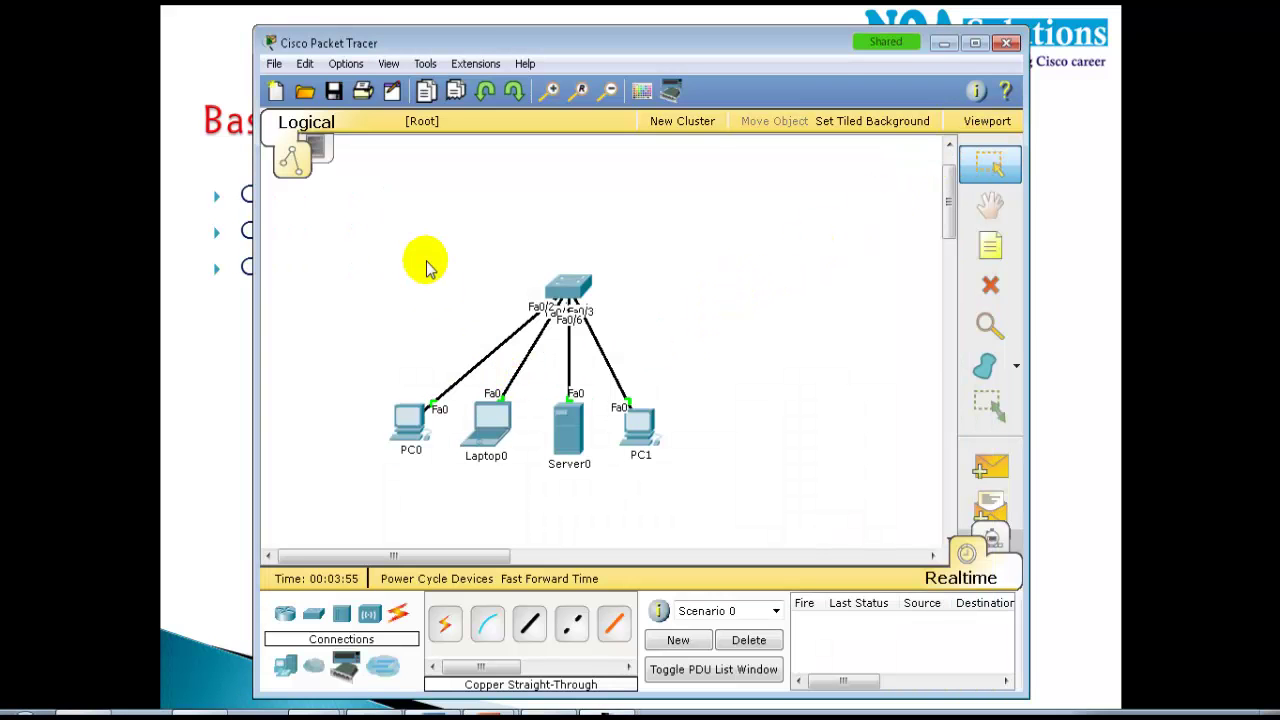
# Step: Open the configuration window of PC0 and show its desktop applications
pyautogui.click(418, 420)
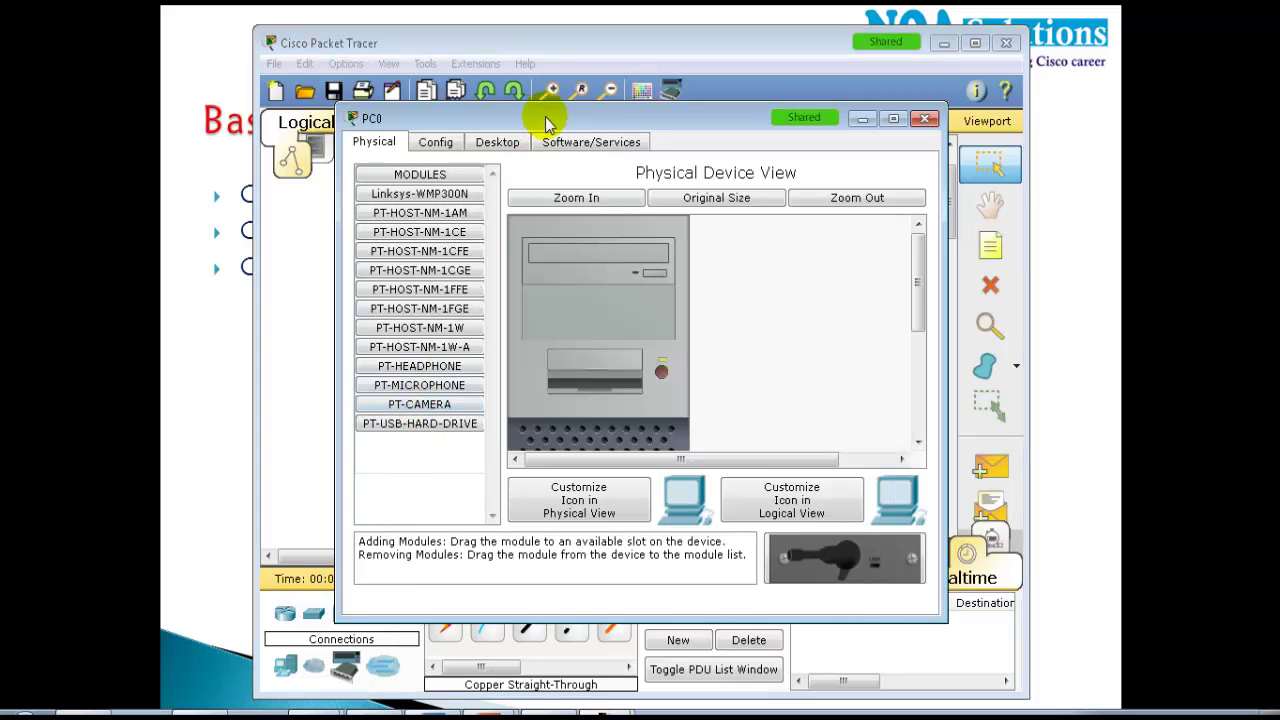
pyautogui.moveTo(520, 117); pyautogui.dragTo(574, 101)
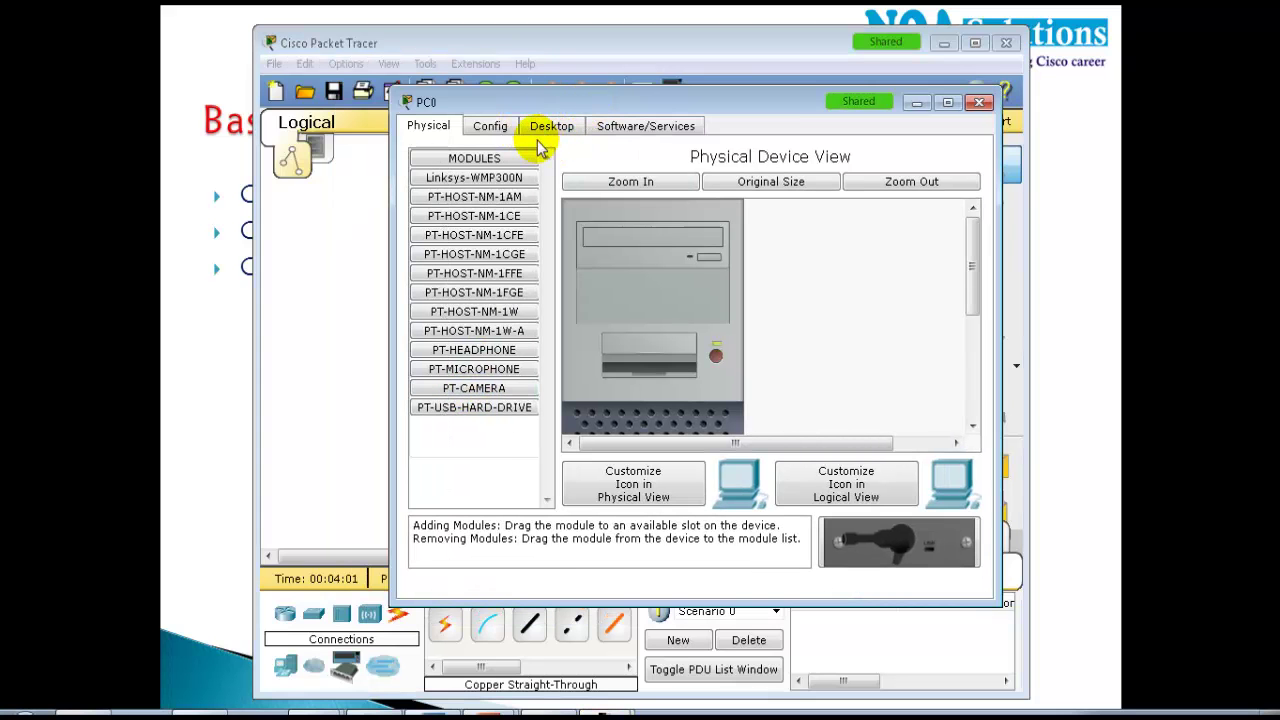
pyautogui.click(549, 128)
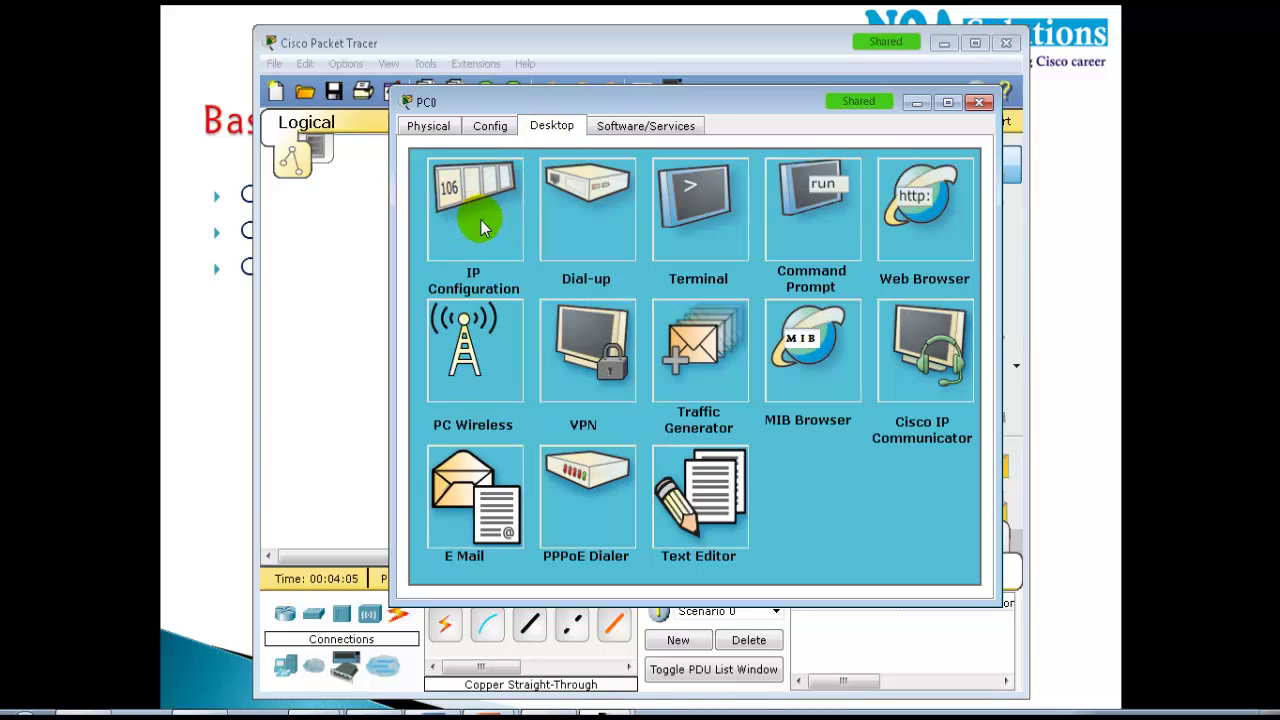
# Step: Find cmd in Windows, open the real computer's command prompt and close it again
pyautogui.click(18, 712)
pyautogui.click(20, 716)
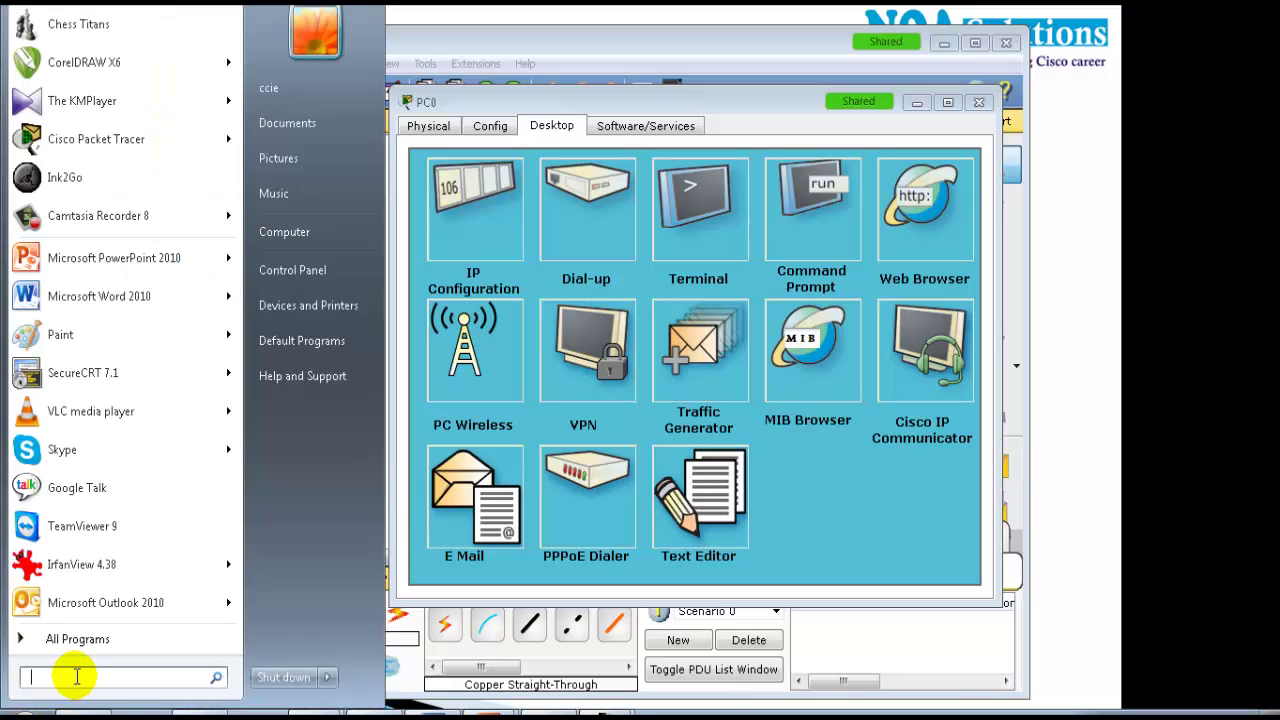
pyautogui.write('cmd')
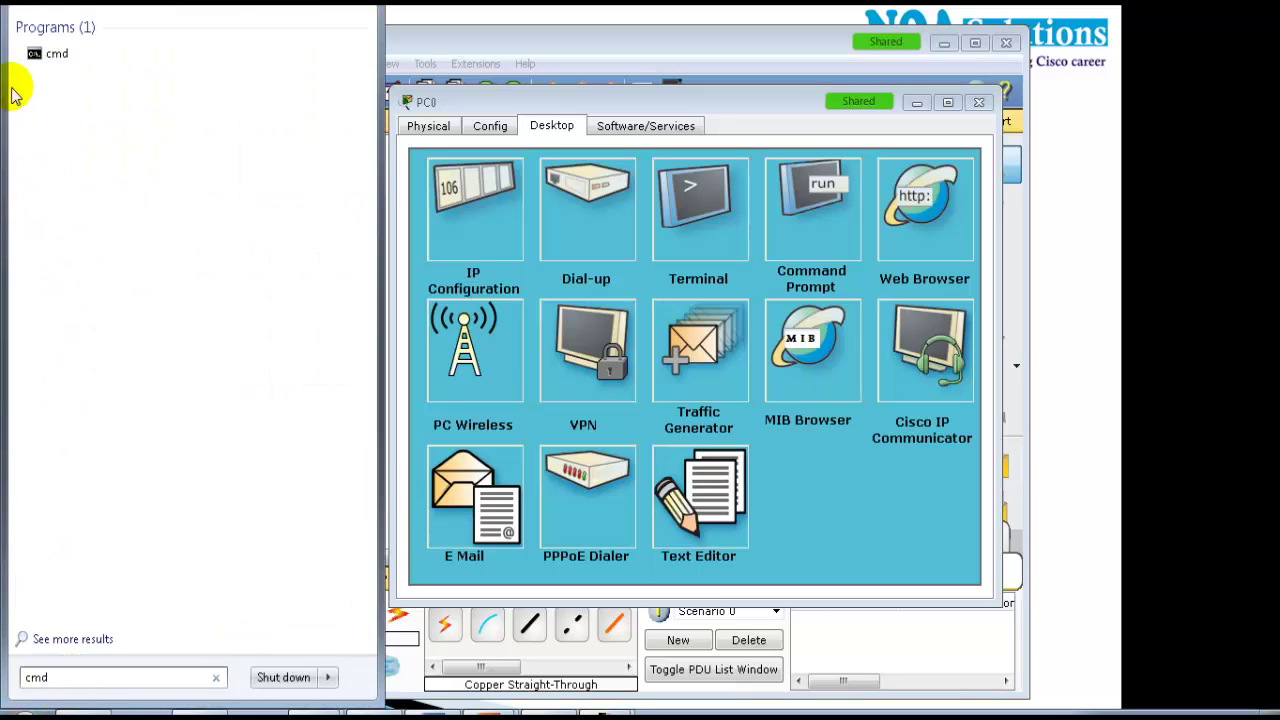
pyautogui.click(38, 53)
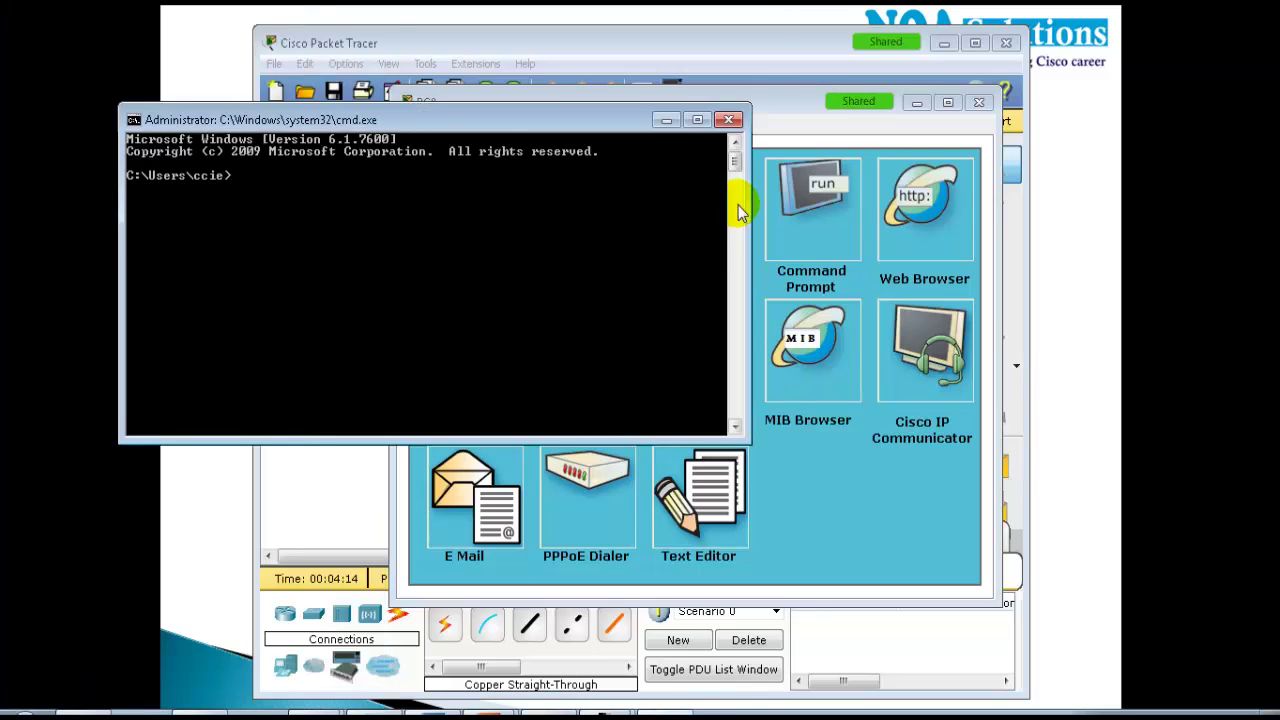
pyautogui.click(729, 121)
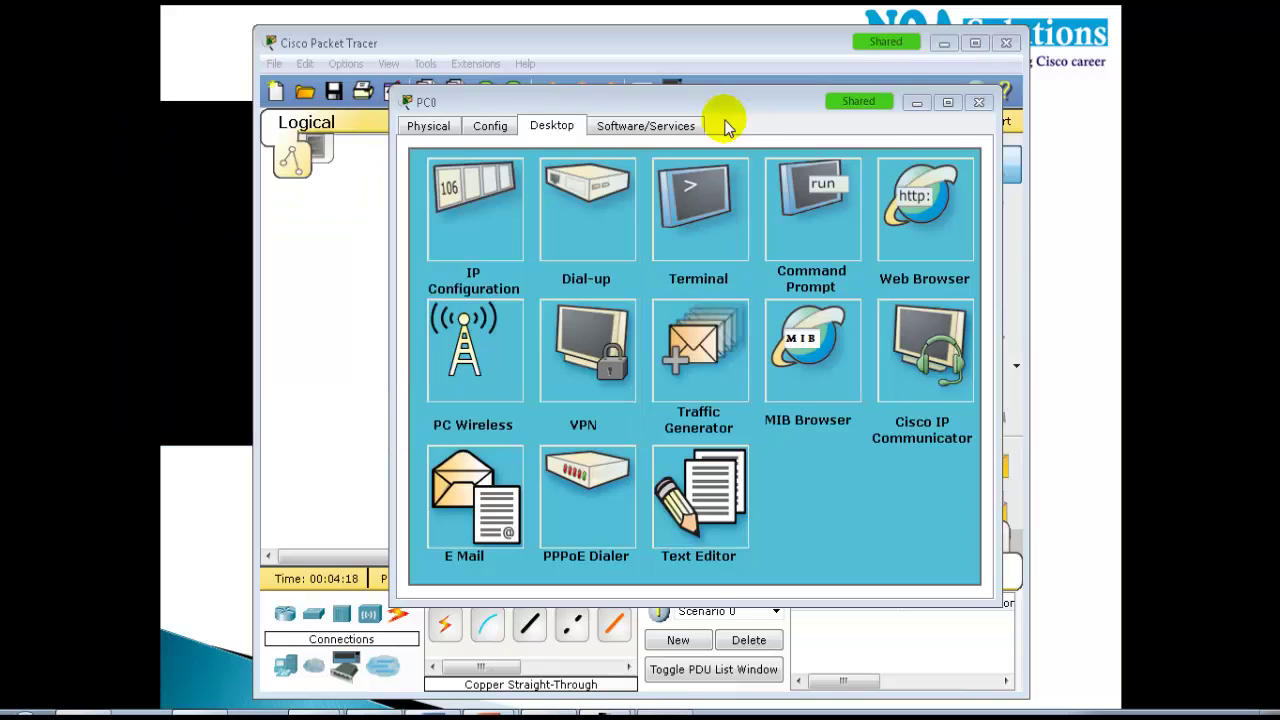
pyautogui.click(817, 224)
pyautogui.click(960, 177)
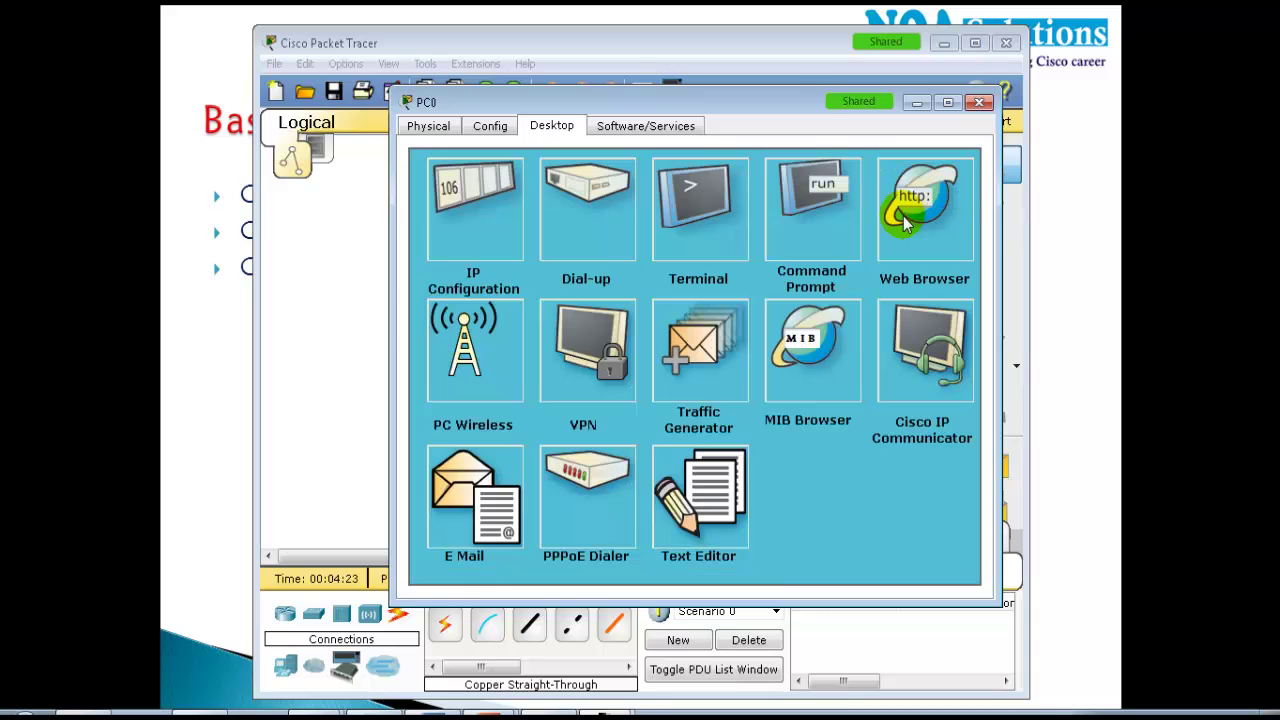
# Step: Assign PC0 the static IP address 192.168.1.1 with subnet mask 255.255.255.0 and close its window
pyautogui.click(468, 200)
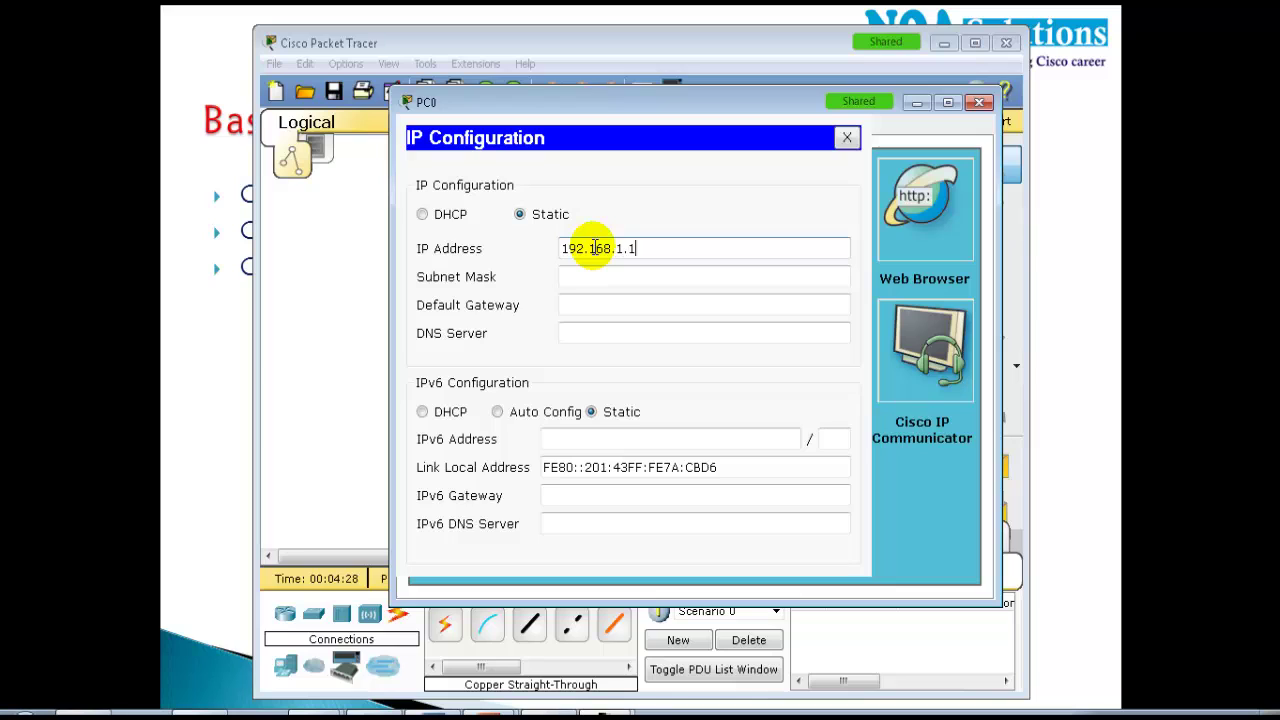
pyautogui.press('Tab')
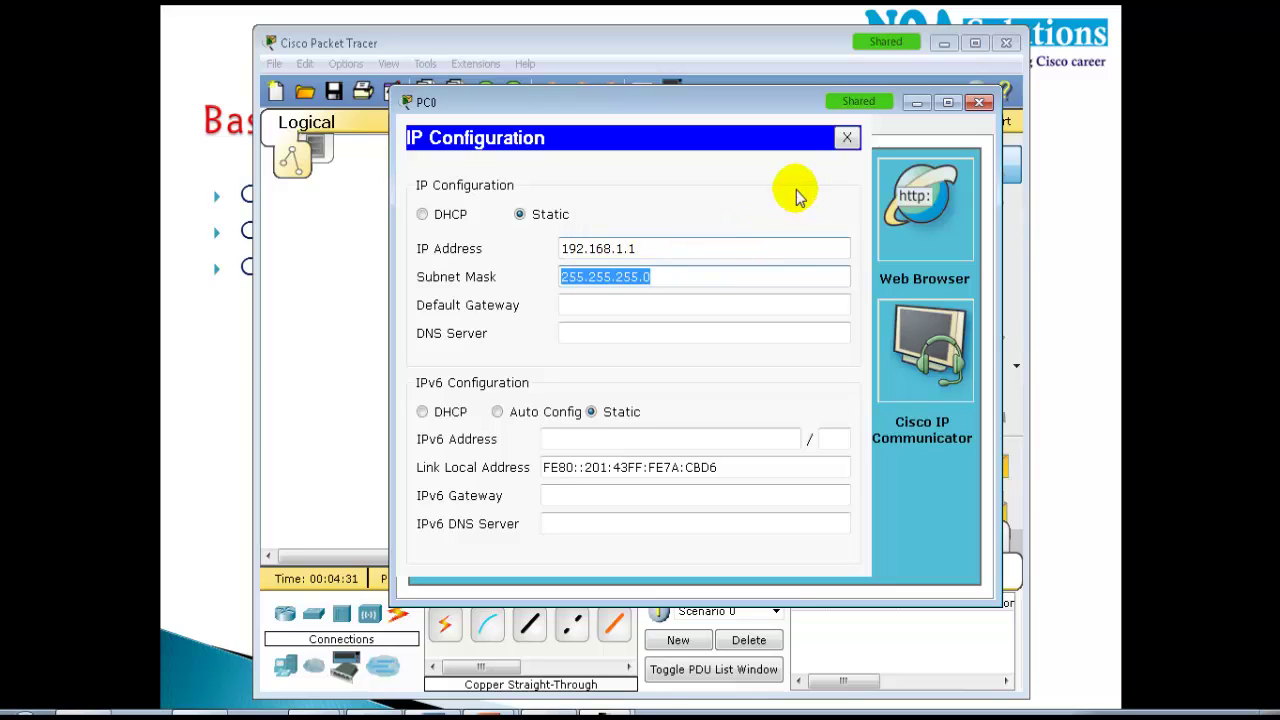
pyautogui.click(846, 137)
pyautogui.click(979, 102)
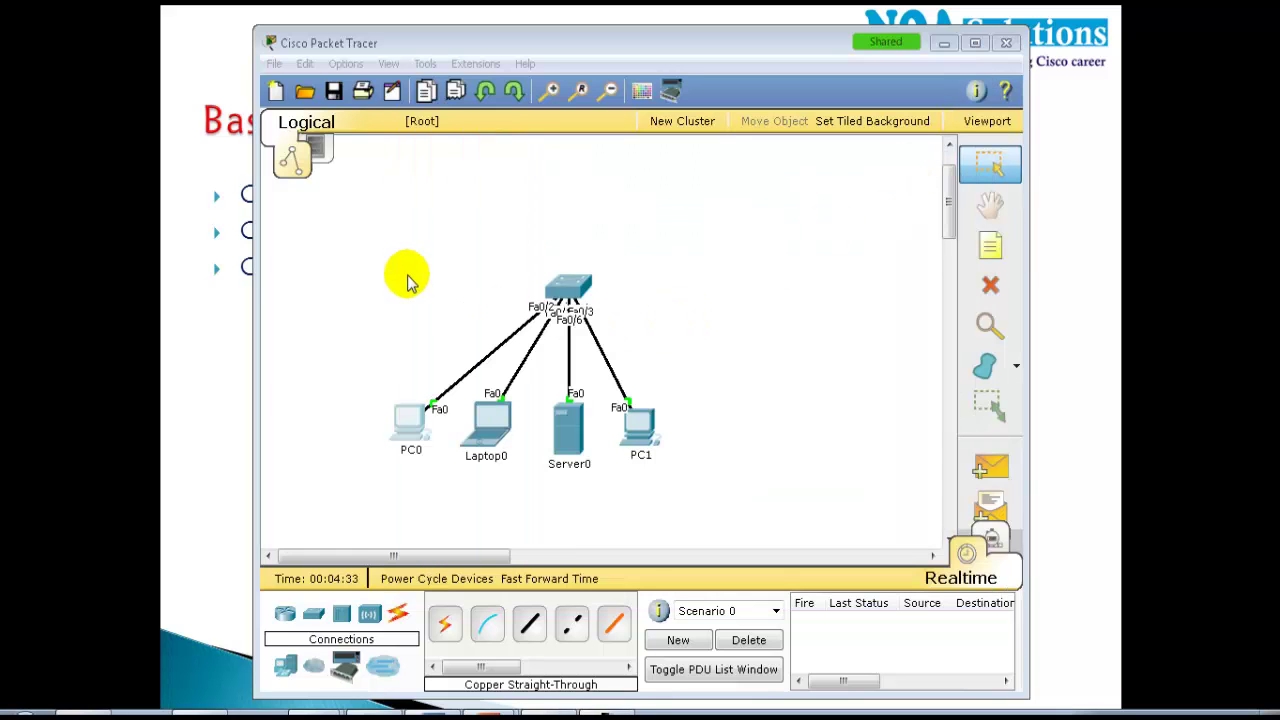
# Step: Assign Laptop0 the static IP address 192.168.1.2 with subnet mask 255.255.255.0 and close its window
pyautogui.click(490, 425)
pyautogui.click(500, 140)
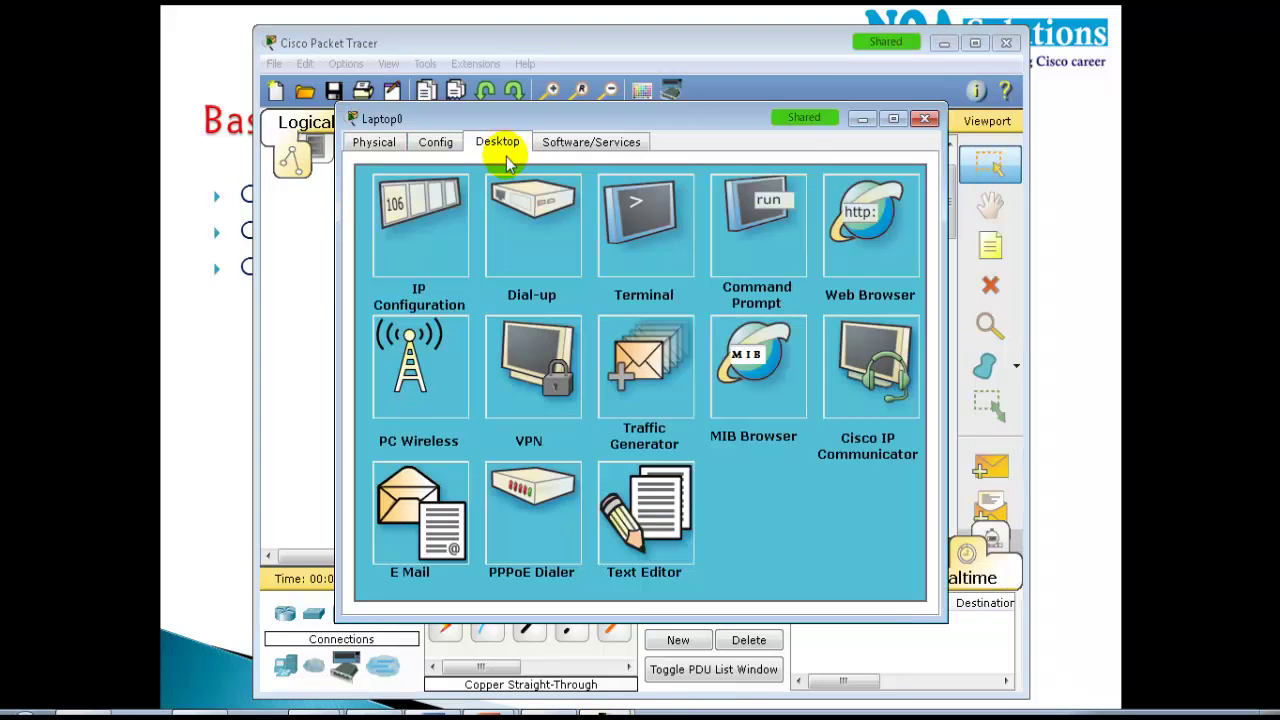
pyautogui.click(440, 226)
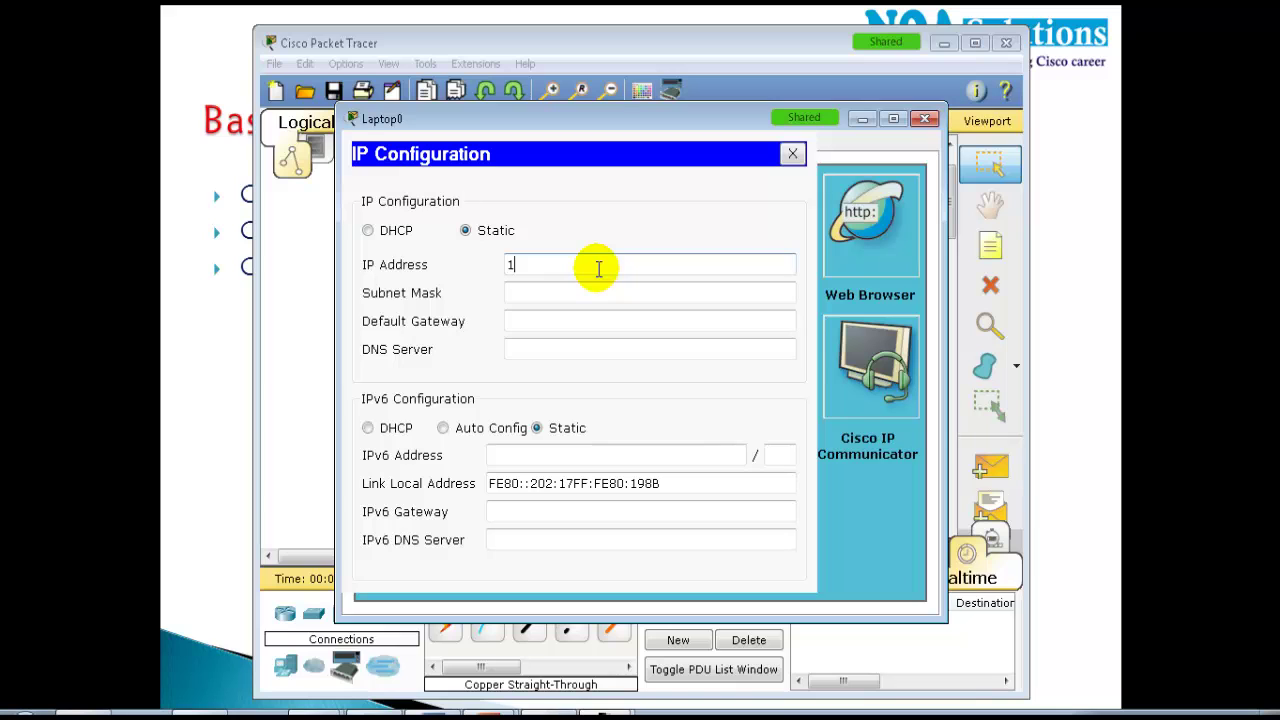
pyautogui.press('Tab')
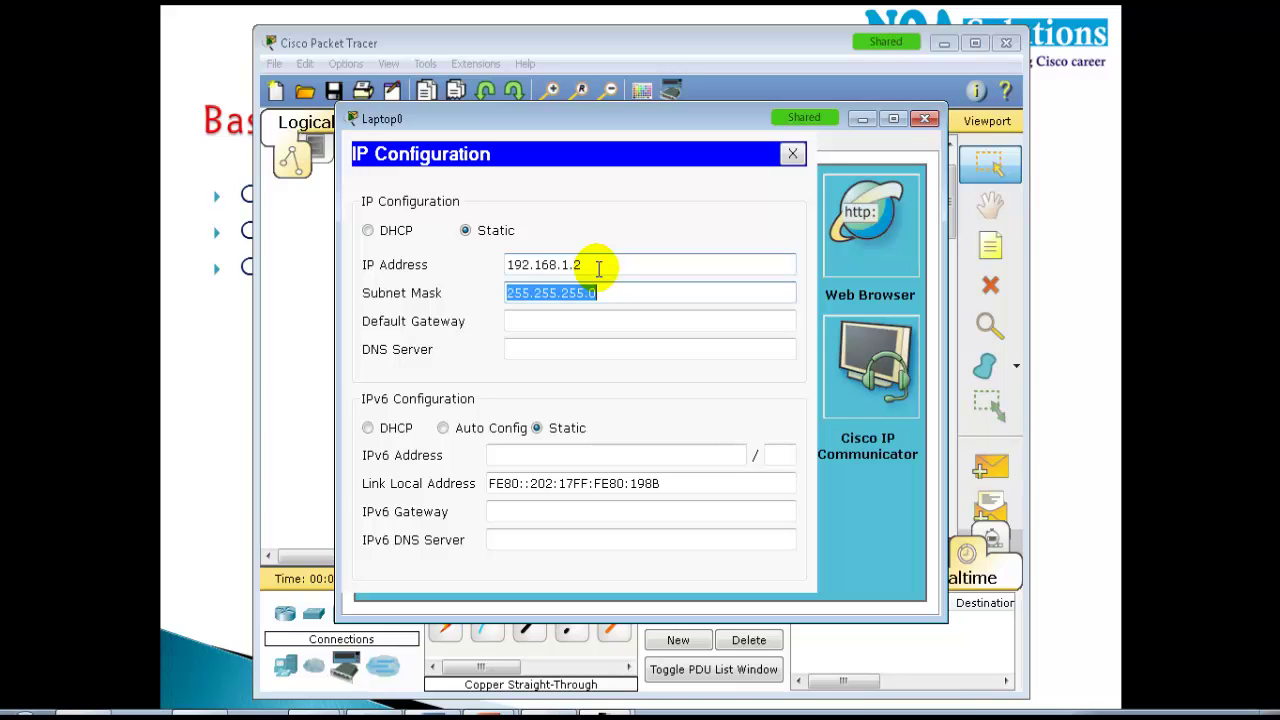
pyautogui.click(792, 153)
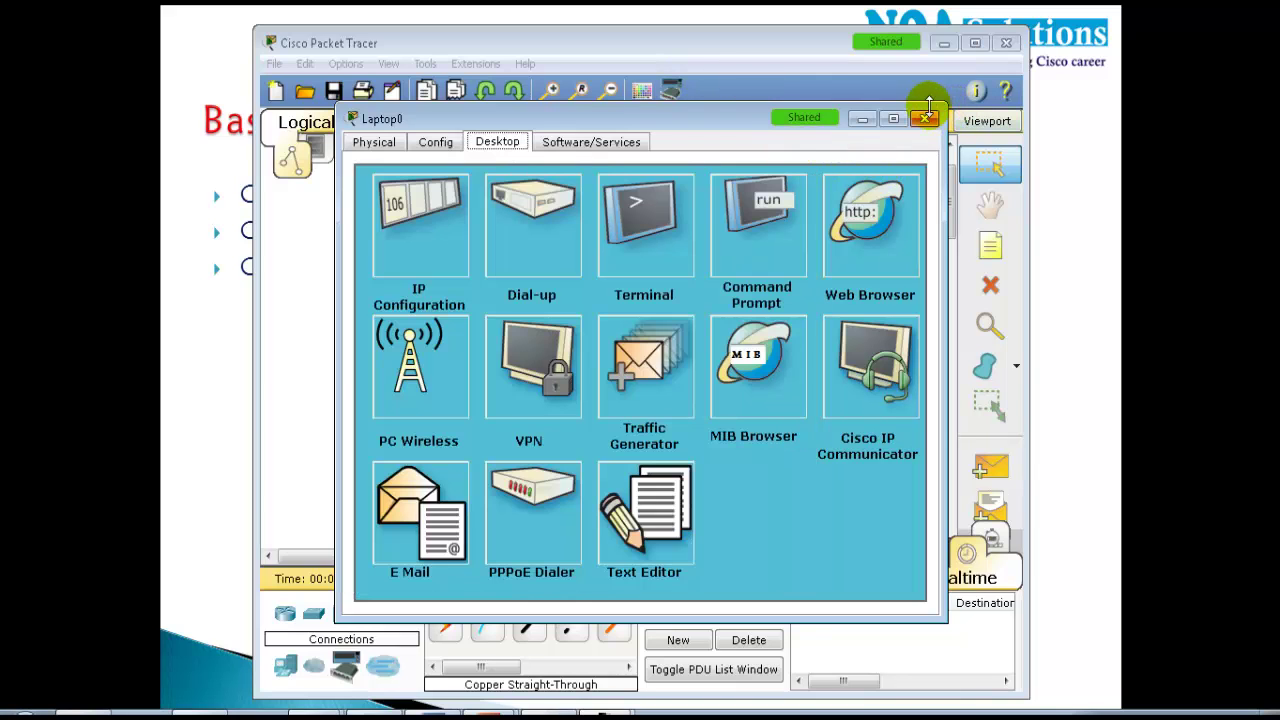
pyautogui.click(924, 118)
# Step: Assign Server0 the static IP address 192.168.1.3 with subnet mask 255.255.255.0 and close its window
pyautogui.click(560, 420)
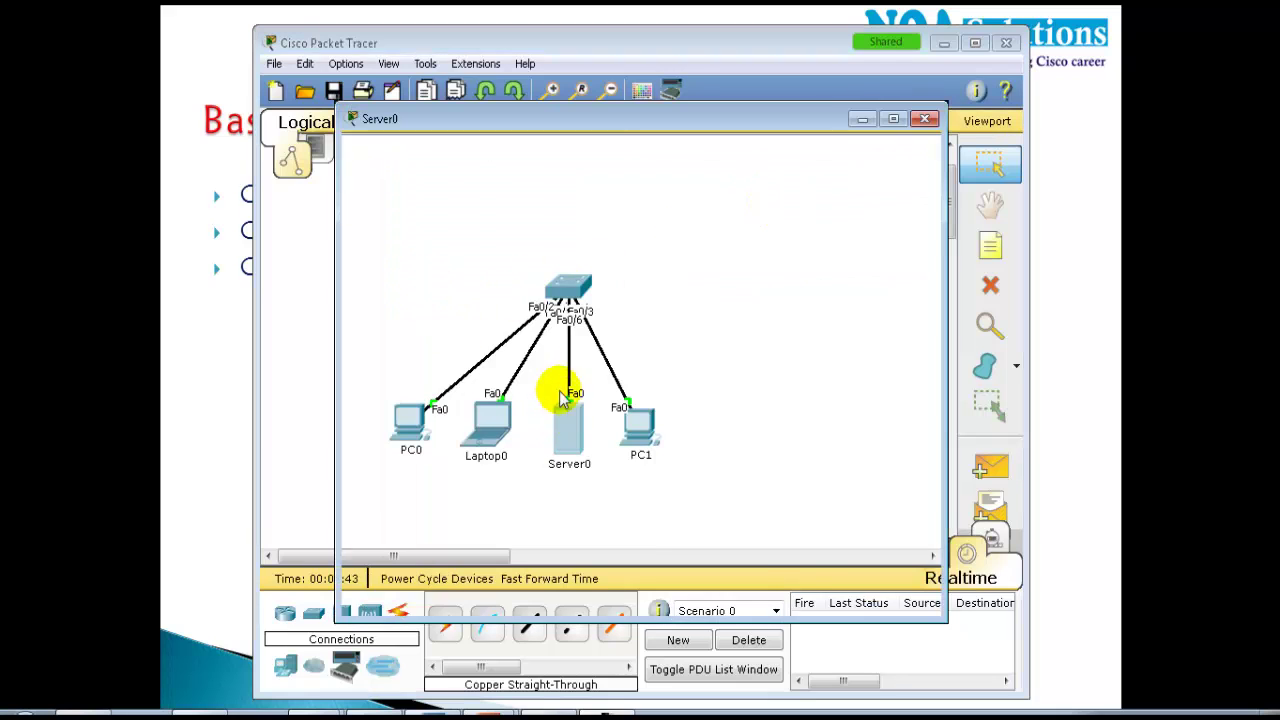
pyautogui.click(495, 142)
pyautogui.click(465, 205)
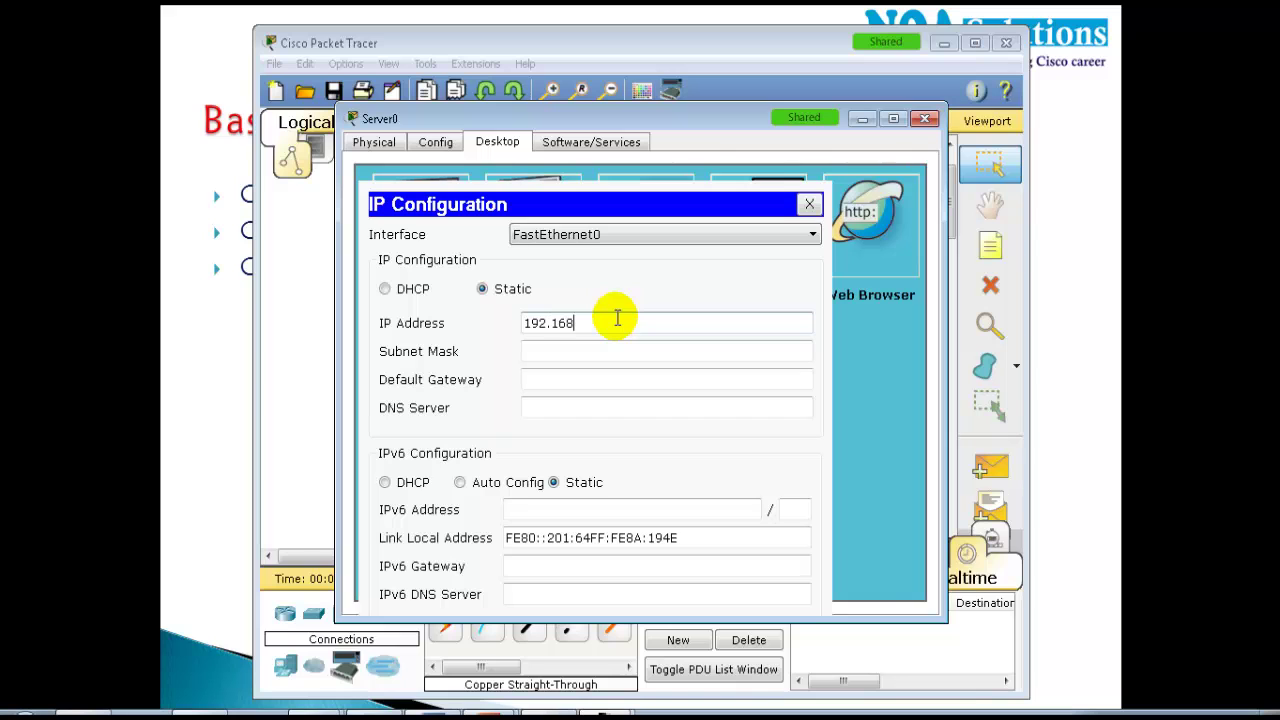
pyautogui.press('Tab')
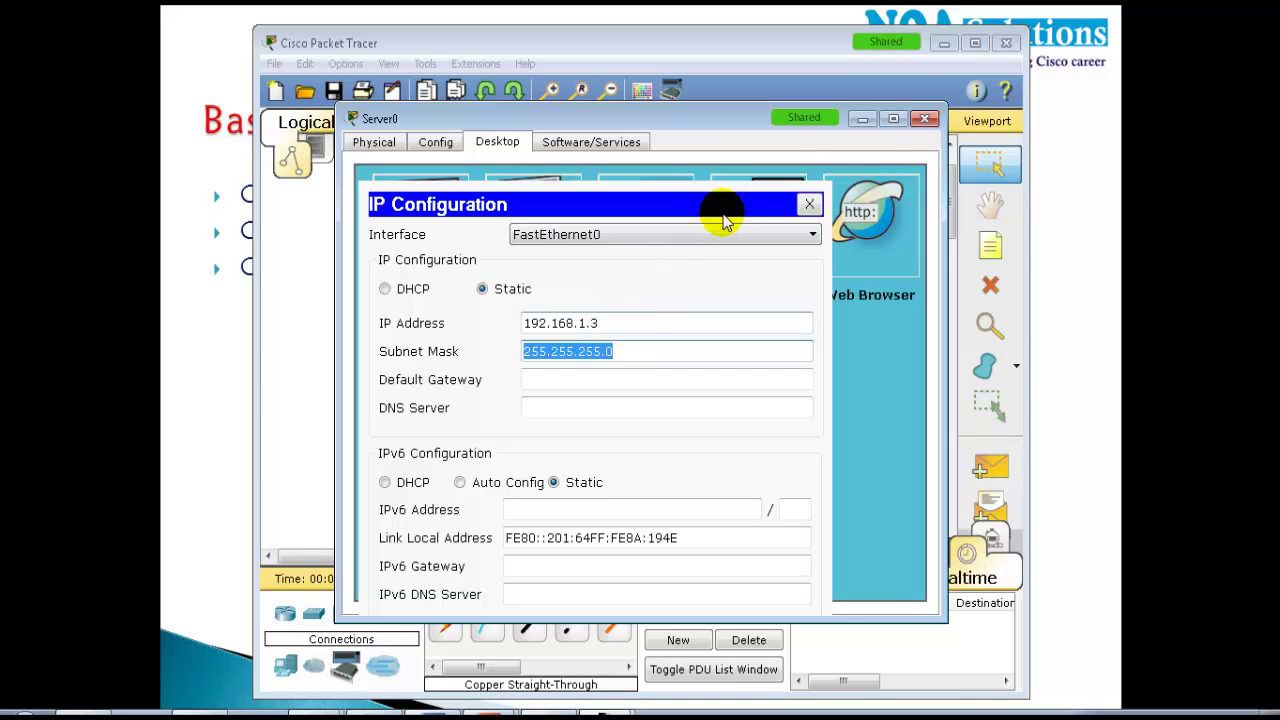
pyautogui.click(809, 205)
pyautogui.click(924, 118)
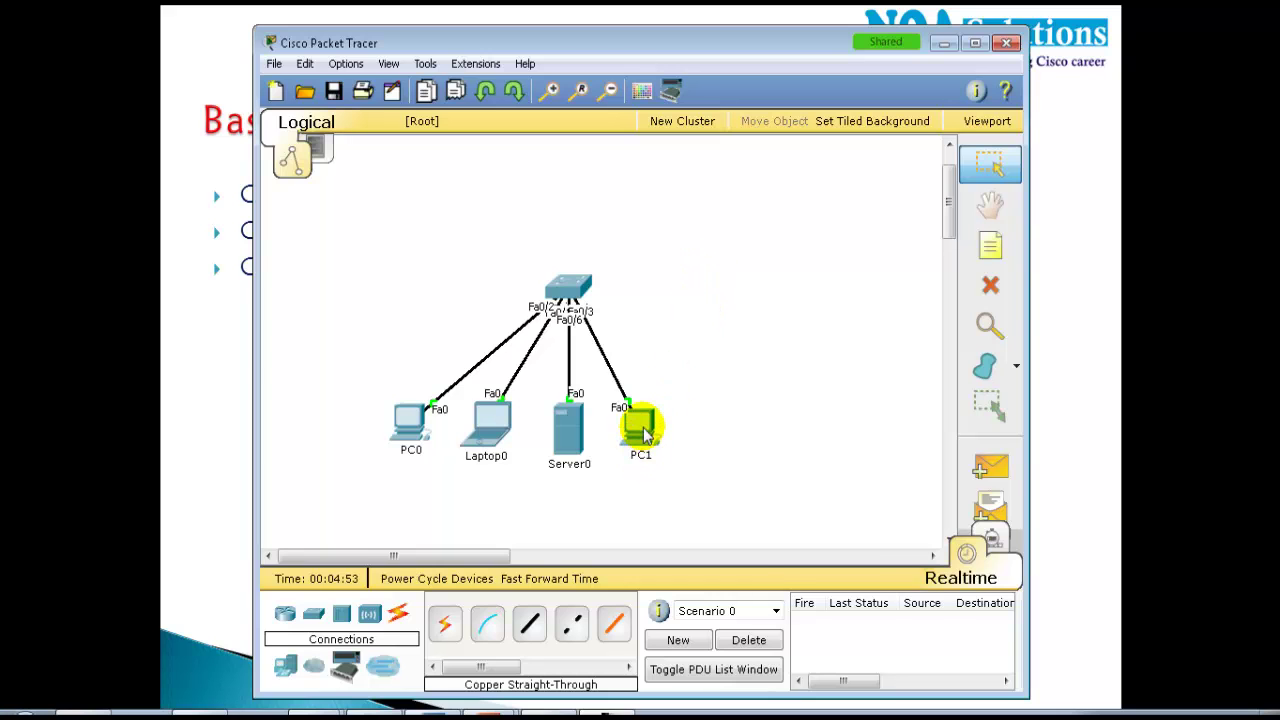
# Step: Assign PC1 the static IP address 192.168.1.4 with subnet mask 255.255.255.0 and close its window
pyautogui.click(640, 425)
pyautogui.click(497, 142)
pyautogui.click(423, 200)
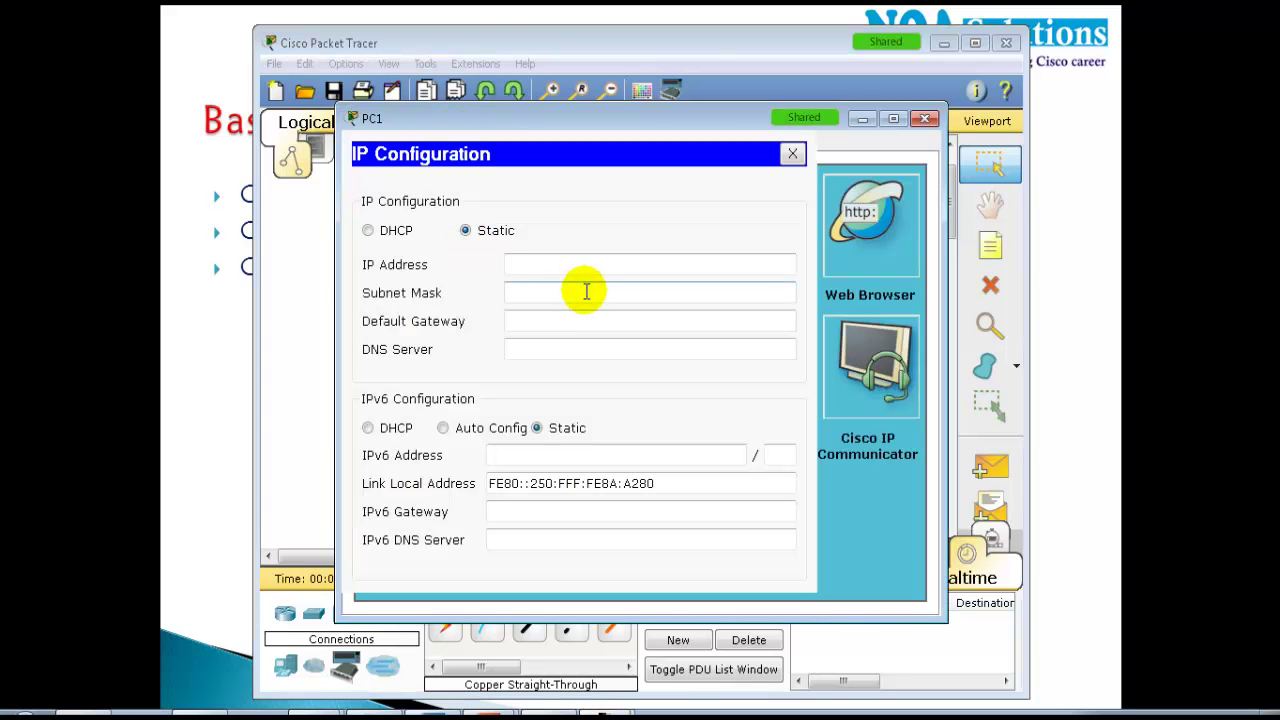
pyautogui.click(581, 265)
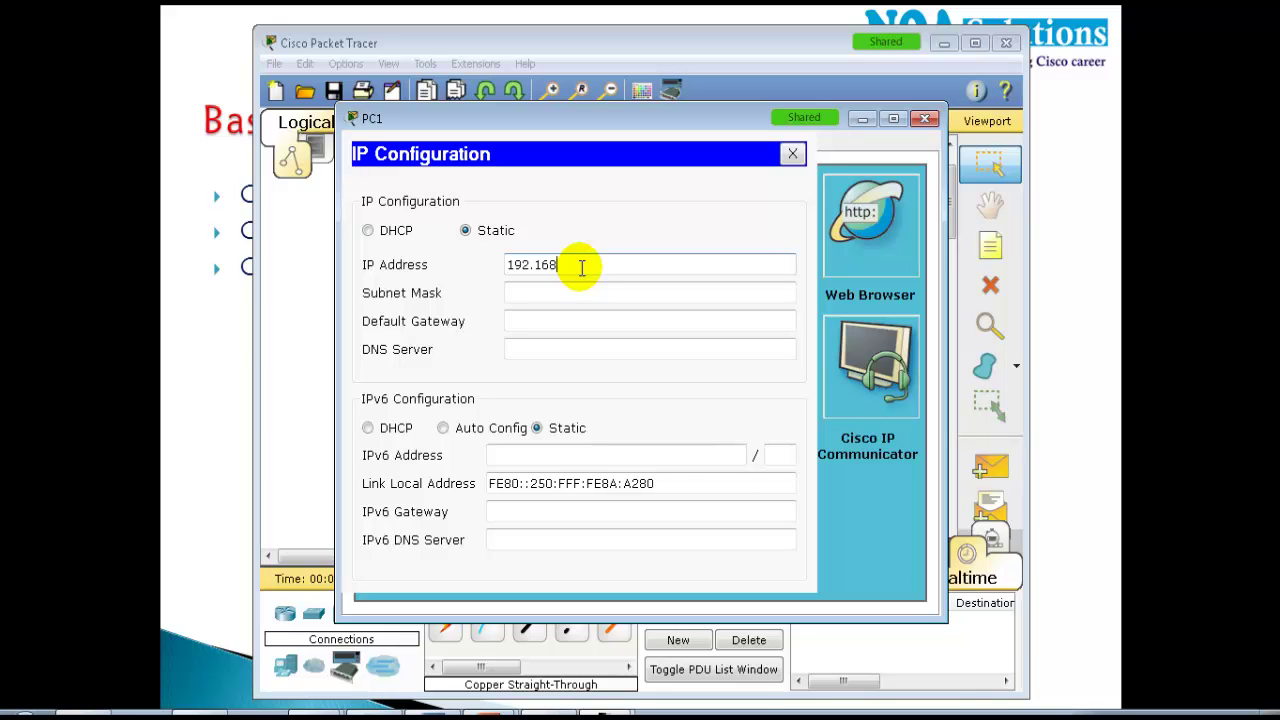
pyautogui.write('192.168.1.4')
pyautogui.press('Tab')
pyautogui.press('Tab')
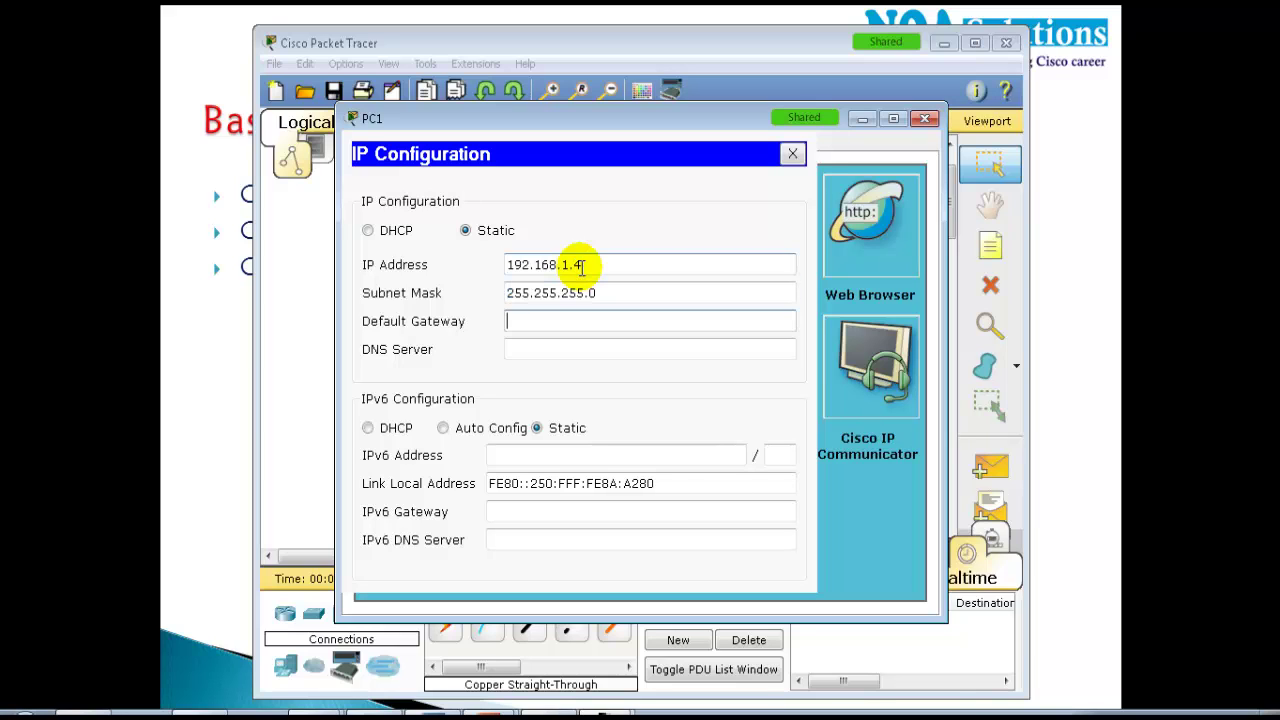
pyautogui.click(792, 153)
pyautogui.click(923, 120)
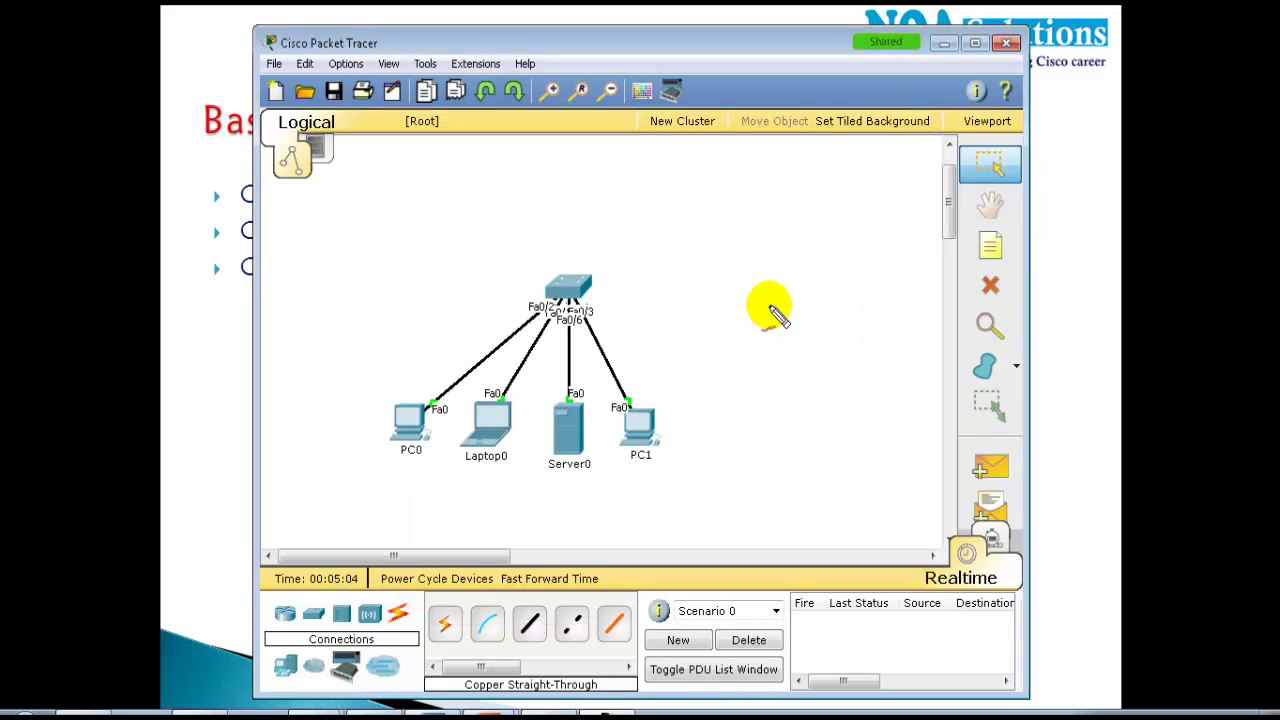
pyautogui.moveTo(614, 337)
pyautogui.mouseDown()
pyautogui.moveTo(636, 362)
pyautogui.moveTo(615, 337)
pyautogui.mouseUp()
pyautogui.moveTo(510, 297)
pyautogui.mouseDown()
pyautogui.moveTo(443, 385)
pyautogui.moveTo(466, 383)
pyautogui.mouseUp()
pyautogui.moveTo(515, 328)
pyautogui.mouseDown()
pyautogui.moveTo(509, 383)
pyautogui.moveTo(526, 375)
pyautogui.mouseUp()
pyautogui.moveTo(546, 328)
pyautogui.mouseDown()
pyautogui.moveTo(556, 388)
pyautogui.moveTo(594, 376)
pyautogui.mouseUp()
pyautogui.moveTo(386, 467); pyautogui.dragTo(390, 487)
pyautogui.click(400, 481)
pyautogui.moveTo(409, 464)
pyautogui.mouseDown()
pyautogui.moveTo(409, 484)
pyautogui.moveTo(514, 471)
pyautogui.moveTo(660, 493)
pyautogui.mouseUp()
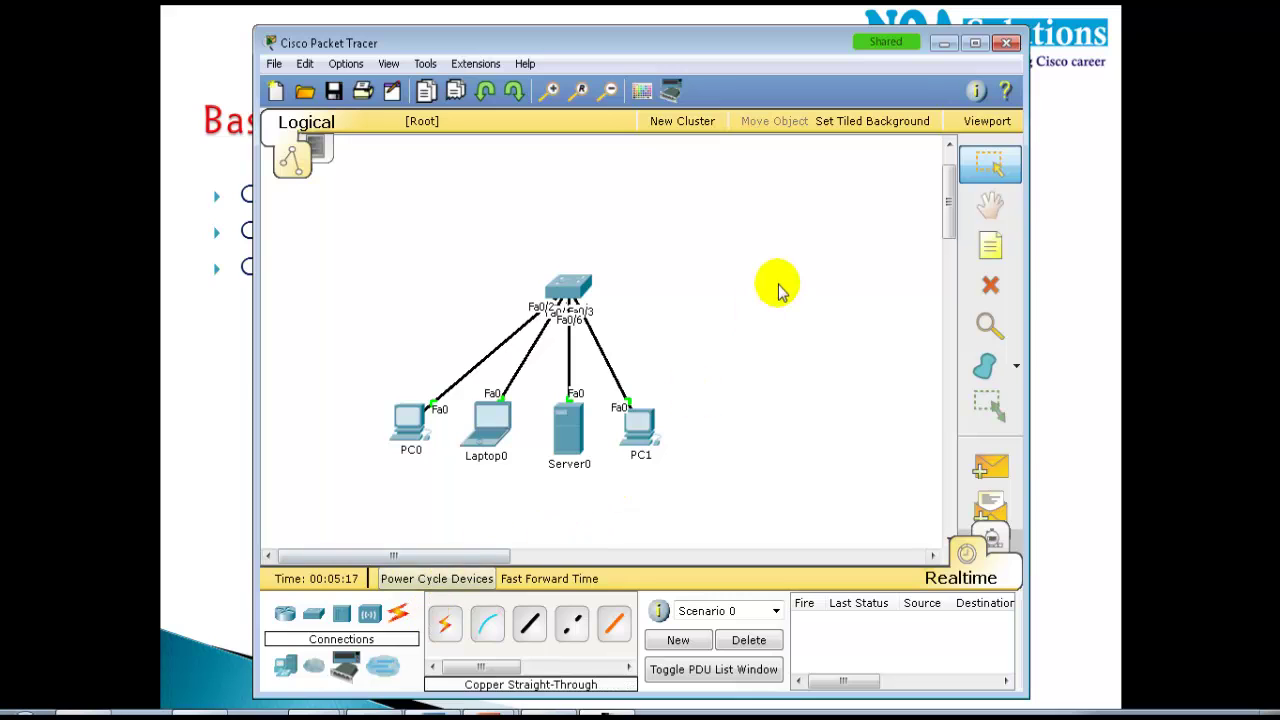
# Step: Maximize the Packet Tracer window and shift the switch and all four end devices together to the workspace's left edge
pyautogui.doubleClick(656, 40)
pyautogui.moveTo(402, 164); pyautogui.dragTo(14, 414)
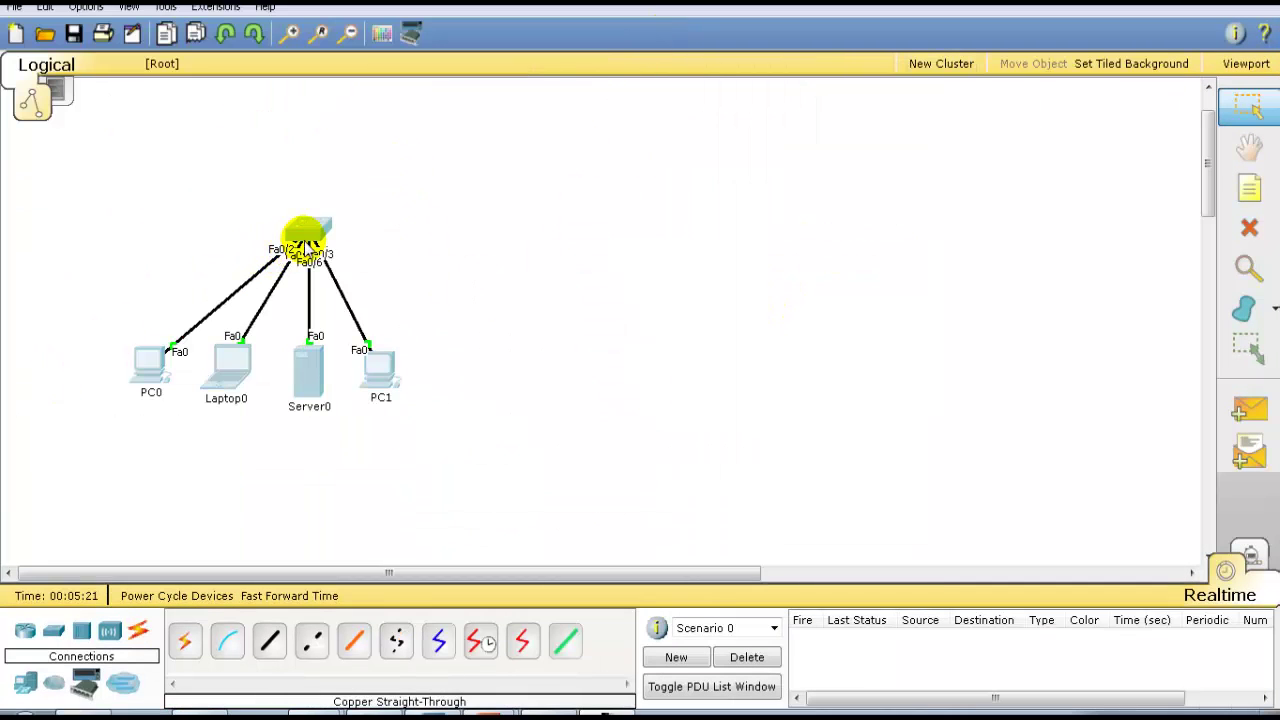
pyautogui.moveTo(306, 237); pyautogui.dragTo(206, 229)
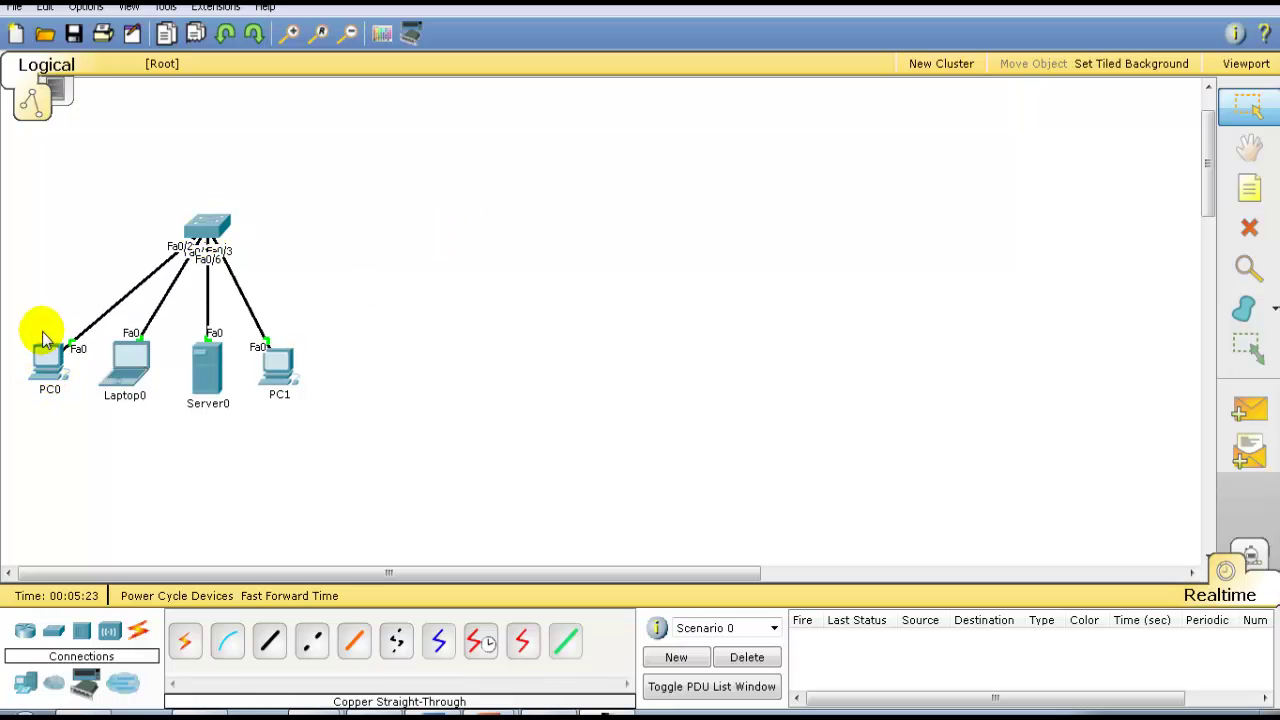
# Step: Open PC0's Command Prompt, keeping its window clear of the topology, and run ipconfig
pyautogui.click(47, 362)
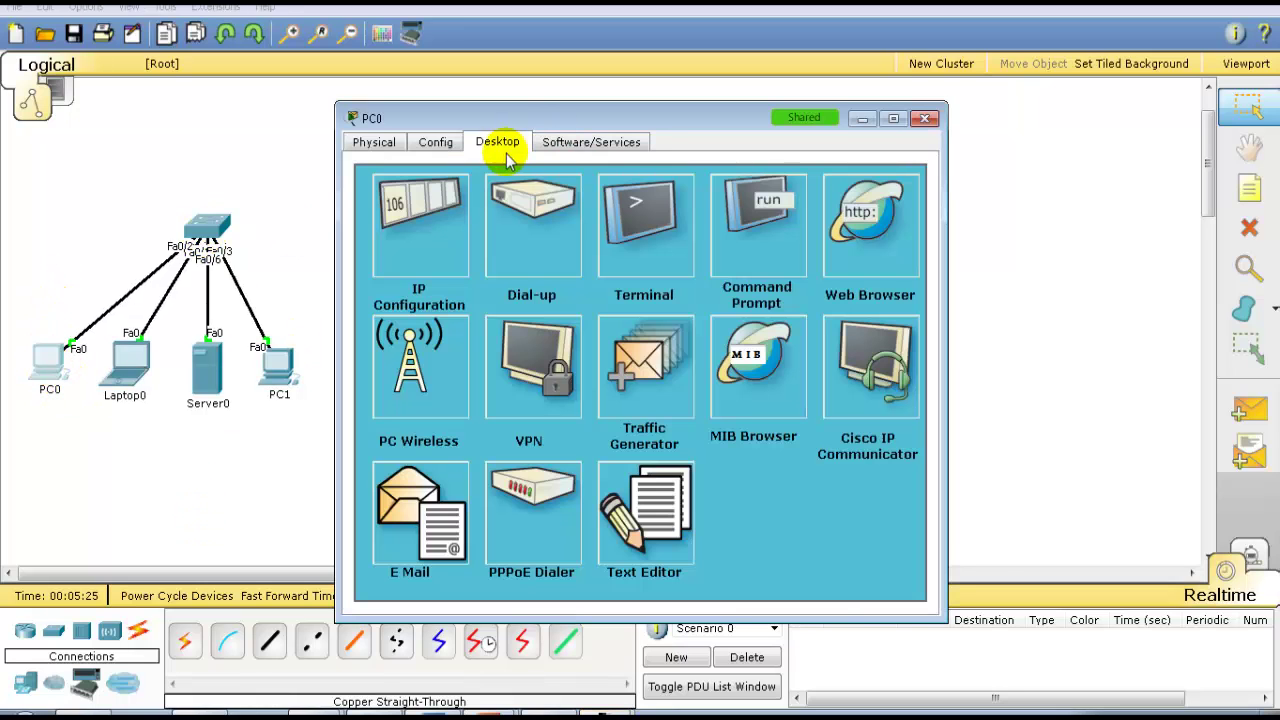
pyautogui.moveTo(523, 112); pyautogui.dragTo(577, 62)
pyautogui.click(789, 163)
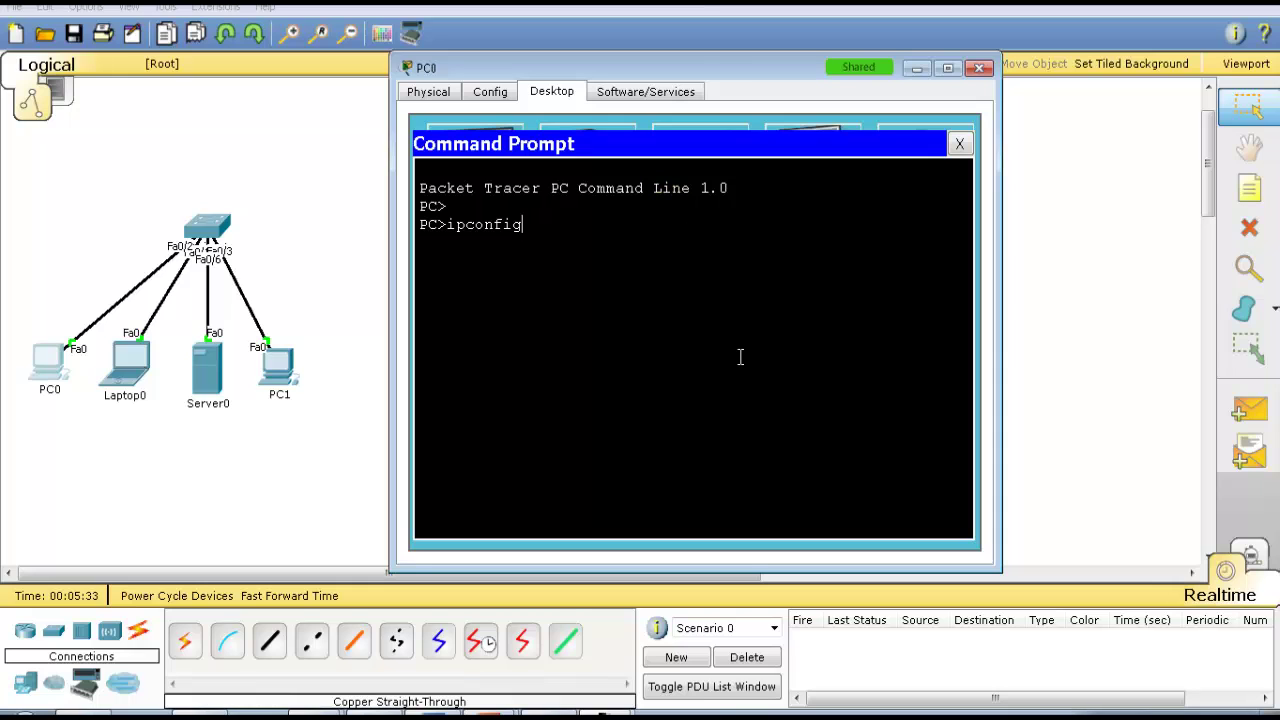
pyautogui.press('Return')
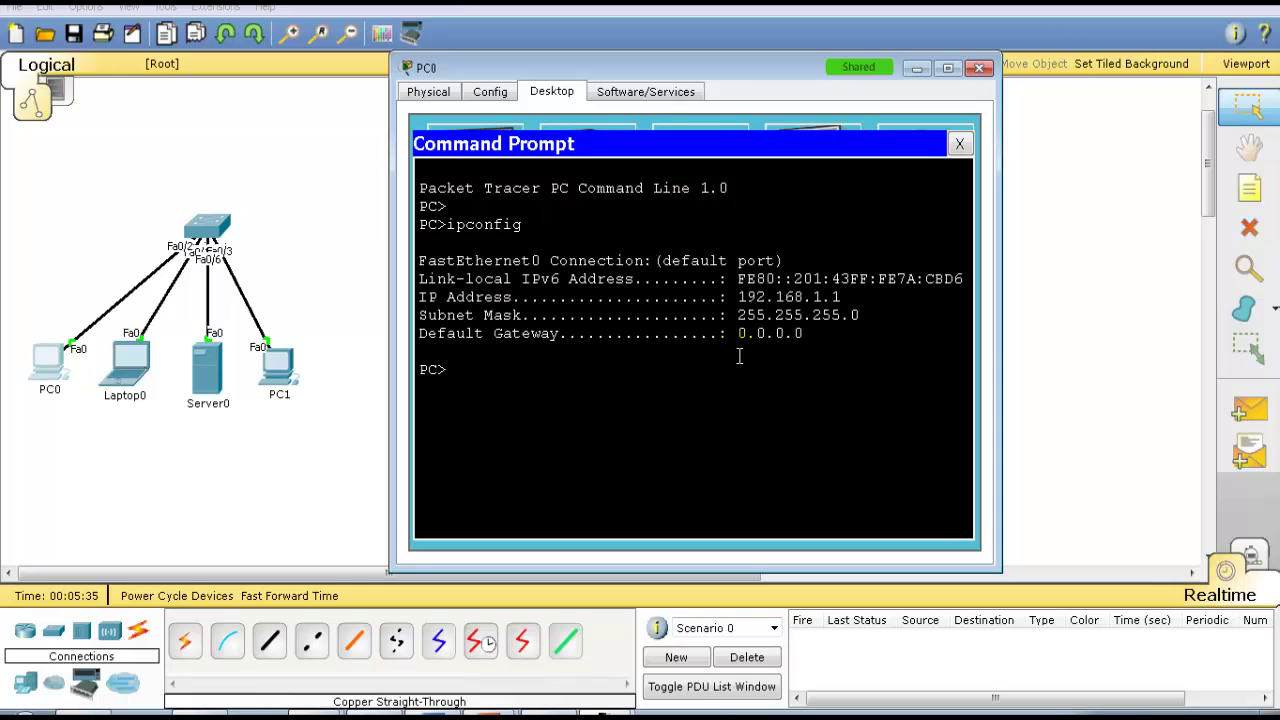
# Step: Examine the IP address, subnet mask and default gateway in PC0's ipconfig output
pyautogui.moveTo(735, 300); pyautogui.dragTo(842, 297)
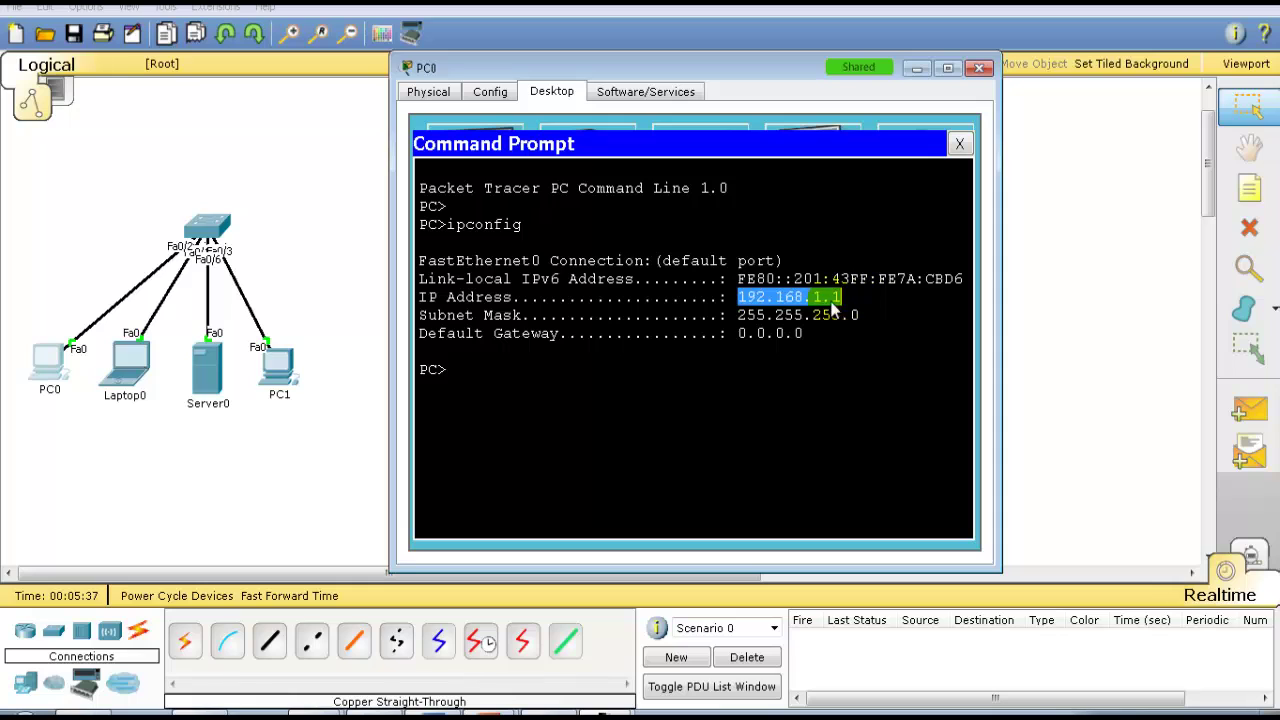
pyautogui.click(840, 297)
pyautogui.moveTo(719, 279); pyautogui.dragTo(835, 297)
pyautogui.click(815, 314)
pyautogui.moveTo(737, 297); pyautogui.dragTo(858, 316)
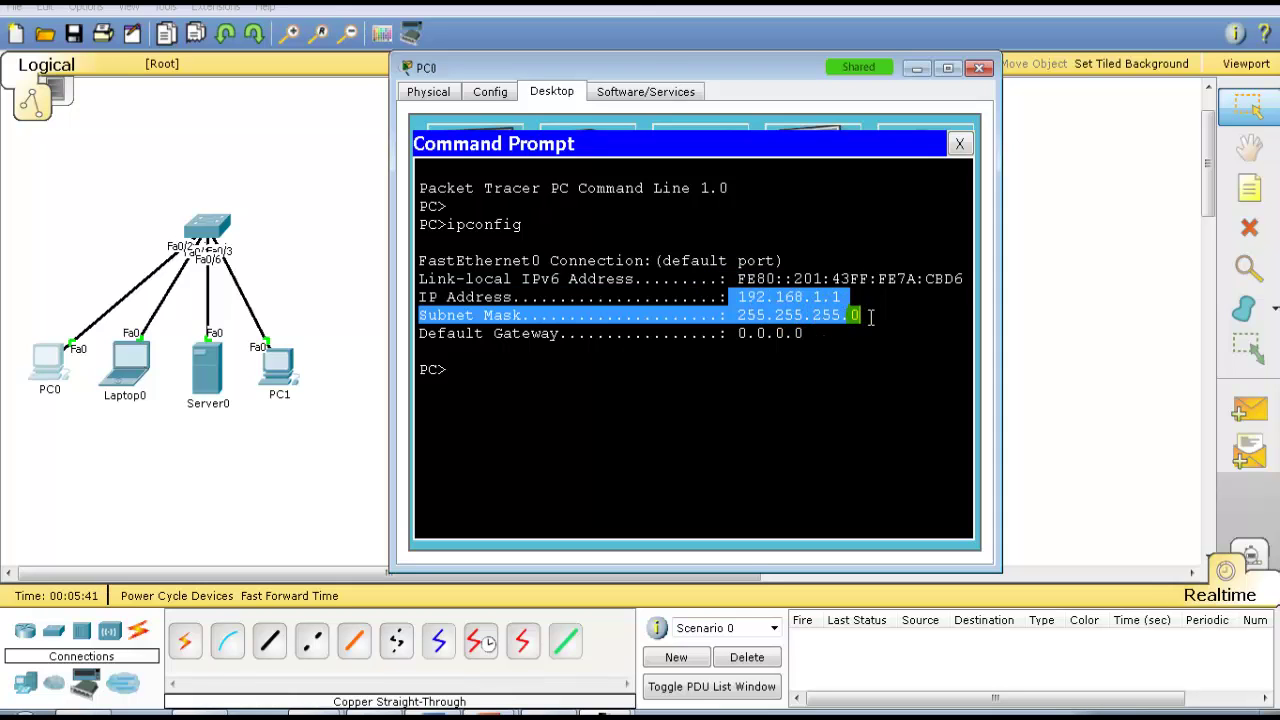
pyautogui.moveTo(869, 317); pyautogui.dragTo(870, 317)
pyautogui.moveTo(735, 340); pyautogui.dragTo(839, 347)
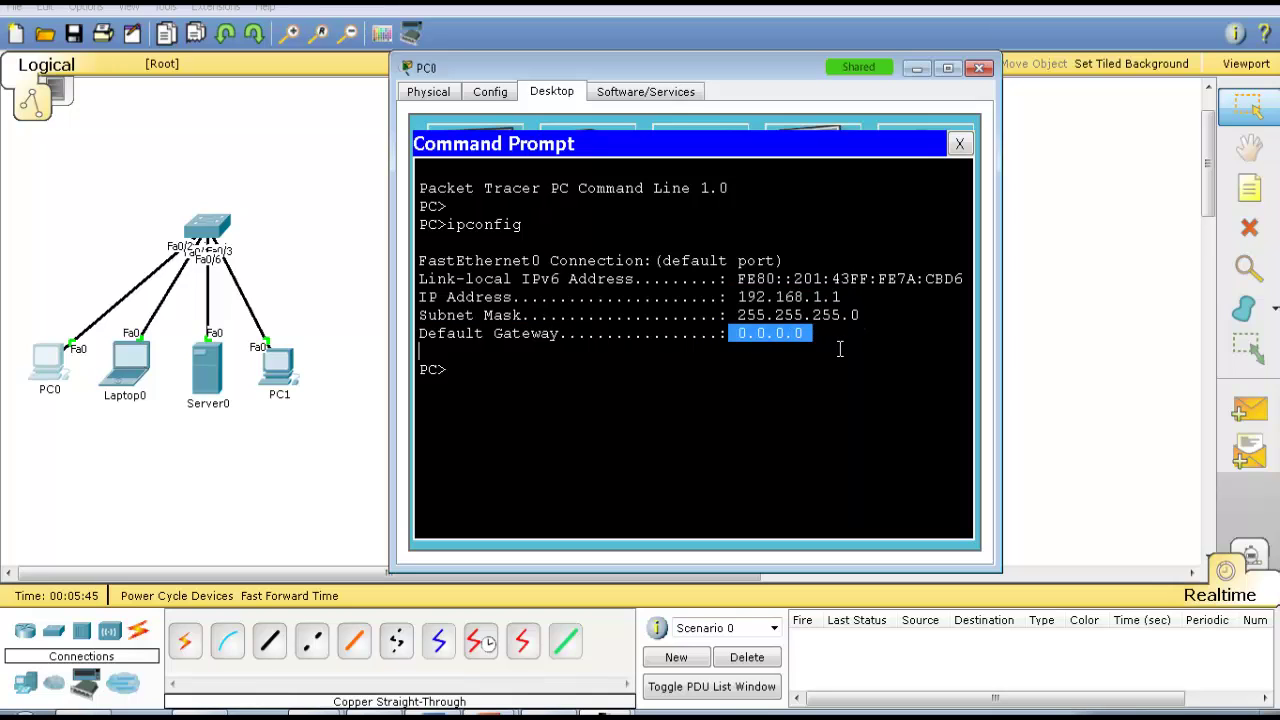
pyautogui.click(779, 354)
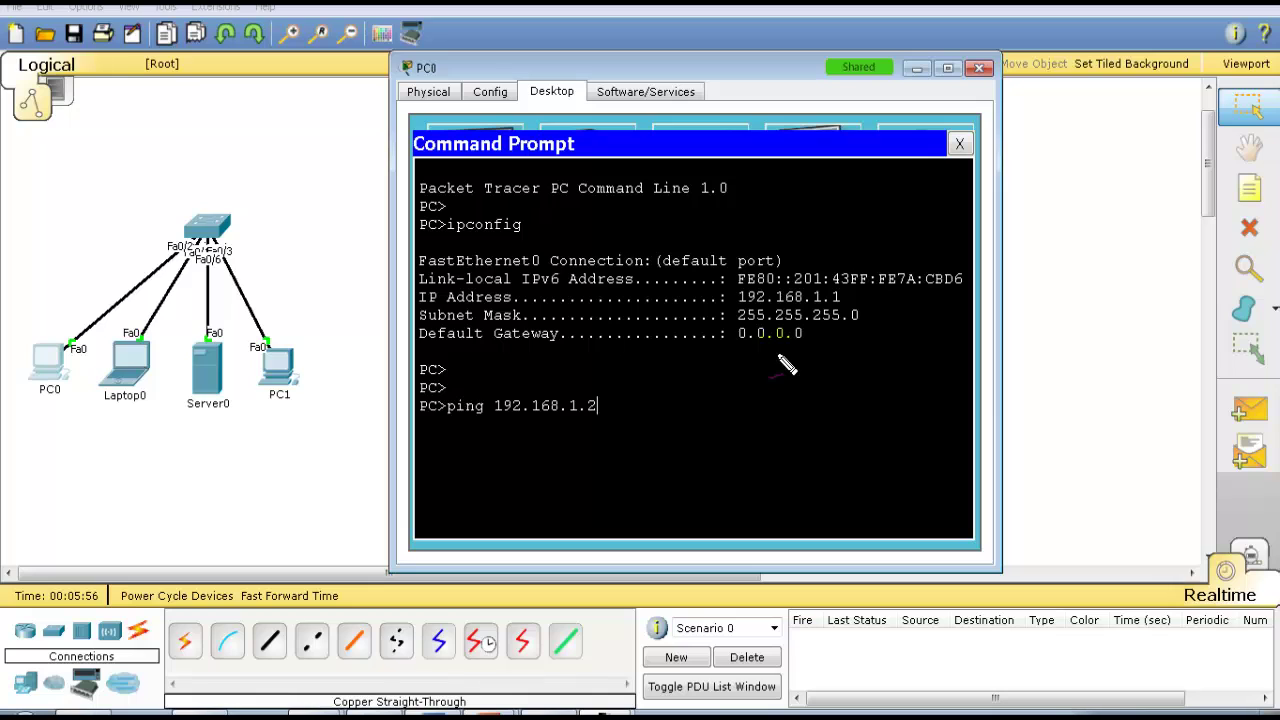
pyautogui.moveTo(456, 382)
pyautogui.mouseDown()
pyautogui.moveTo(466, 357)
pyautogui.moveTo(475, 367)
pyautogui.mouseUp()
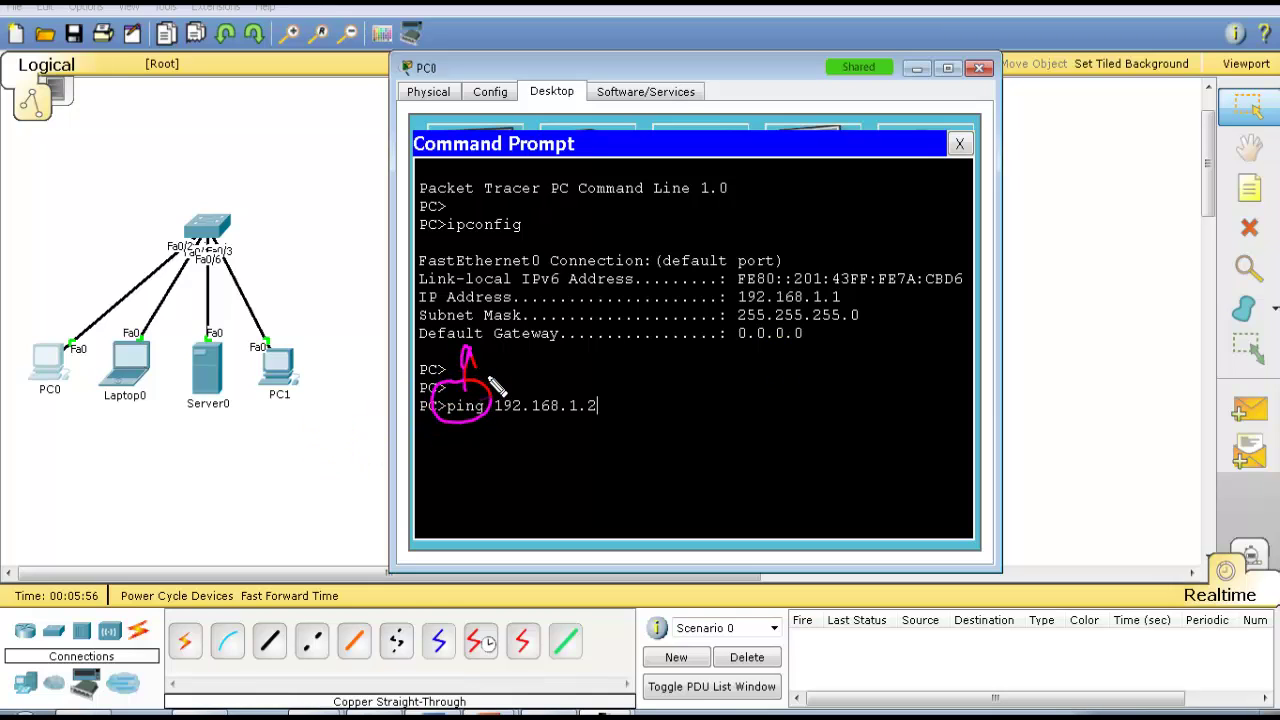
pyautogui.moveTo(30, 395)
pyautogui.mouseDown()
pyautogui.moveTo(30, 418)
pyautogui.moveTo(54, 421)
pyautogui.moveTo(37, 470)
pyautogui.mouseUp()
pyautogui.click(39, 408)
pyautogui.moveTo(457, 440)
pyautogui.mouseDown()
pyautogui.moveTo(617, 440)
pyautogui.moveTo(458, 428)
pyautogui.moveTo(583, 437)
pyautogui.moveTo(503, 440)
pyautogui.moveTo(548, 428)
pyautogui.mouseUp()
pyautogui.moveTo(556, 382); pyautogui.dragTo(568, 368)
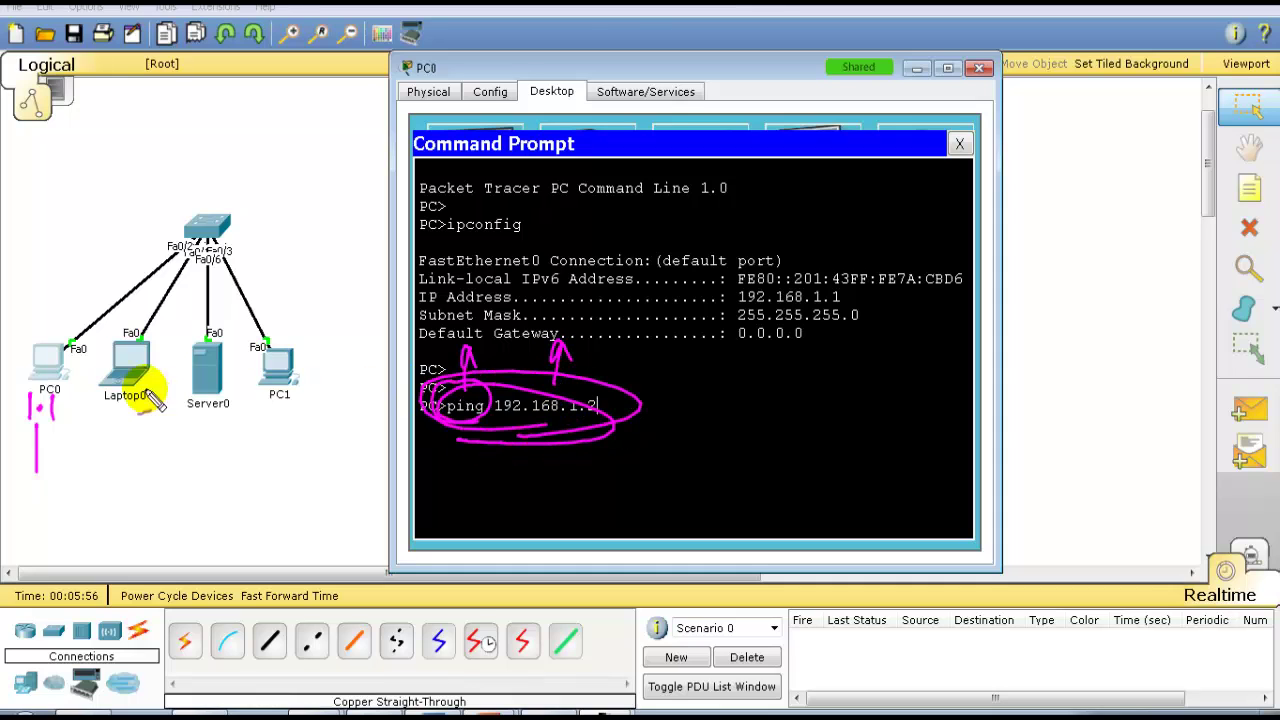
pyautogui.moveTo(40, 336); pyautogui.dragTo(128, 323)
pyautogui.moveTo(87, 258); pyautogui.dragTo(130, 250)
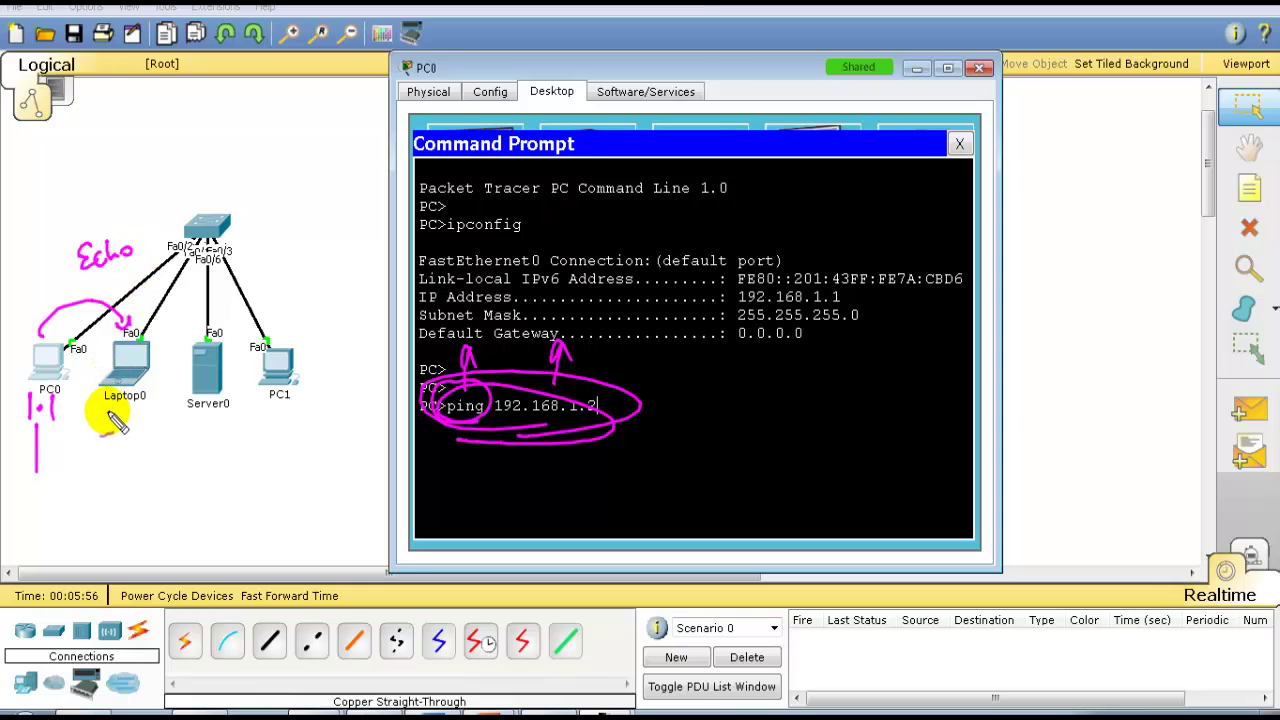
pyautogui.moveTo(116, 400)
pyautogui.mouseDown()
pyautogui.moveTo(72, 395)
pyautogui.moveTo(78, 440)
pyautogui.moveTo(112, 440)
pyautogui.moveTo(140, 460)
pyautogui.mouseUp()
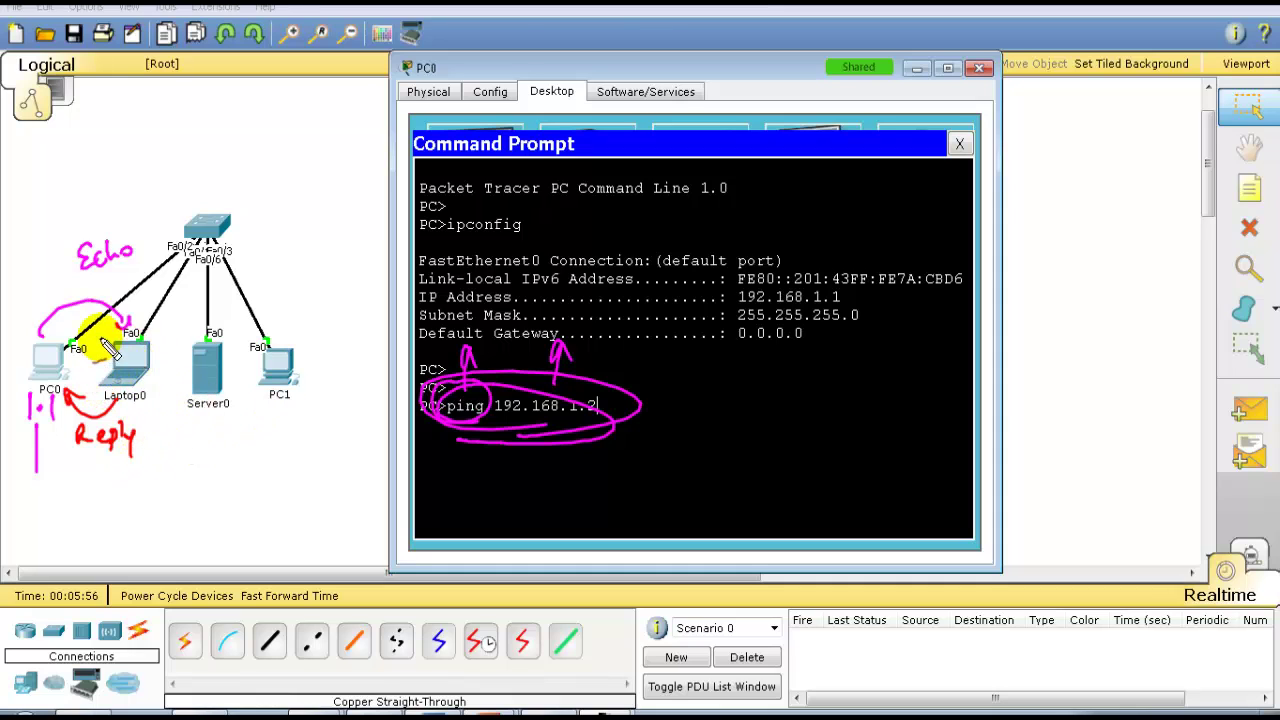
pyautogui.moveTo(80, 336)
pyautogui.mouseDown()
pyautogui.moveTo(166, 264)
pyautogui.moveTo(160, 284)
pyautogui.mouseUp()
pyautogui.moveTo(180, 285); pyautogui.dragTo(144, 330)
pyautogui.moveTo(147, 313); pyautogui.dragTo(158, 326)
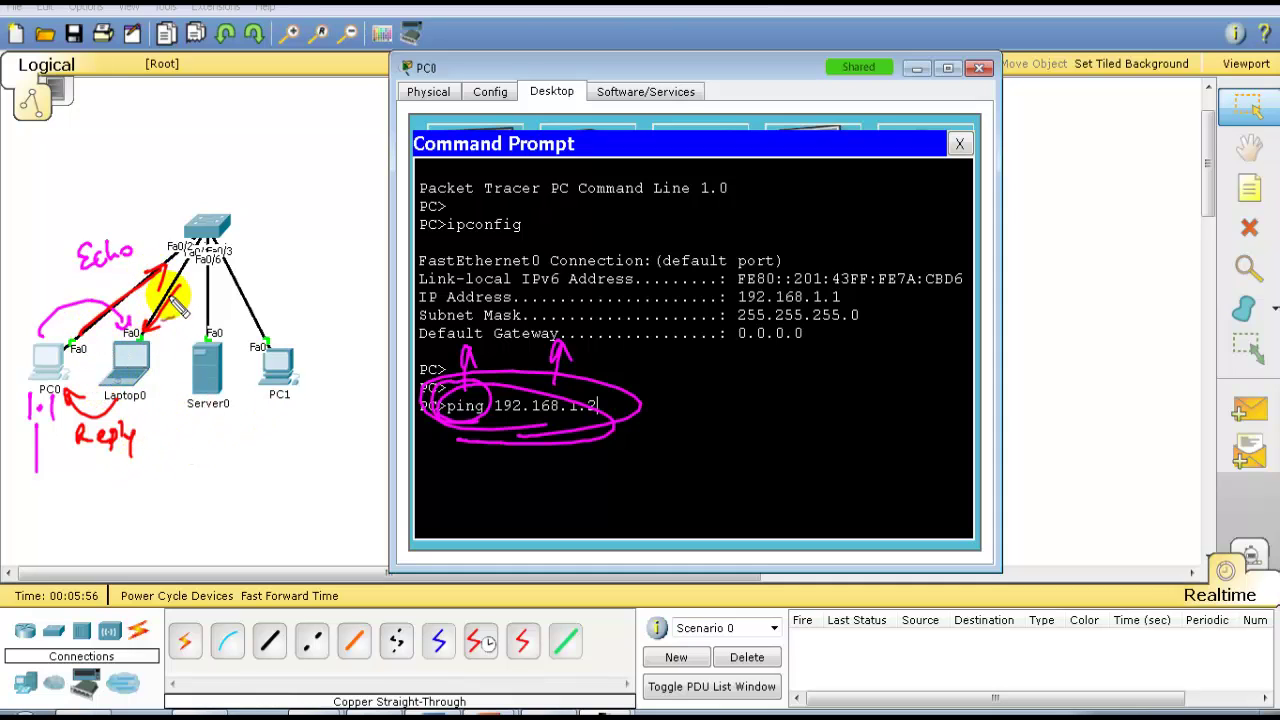
pyautogui.moveTo(148, 271); pyautogui.dragTo(184, 235)
pyautogui.moveTo(166, 239)
pyautogui.mouseDown()
pyautogui.moveTo(185, 235)
pyautogui.moveTo(183, 277)
pyautogui.moveTo(151, 310)
pyautogui.mouseUp()
pyautogui.moveTo(152, 312); pyautogui.dragTo(166, 308)
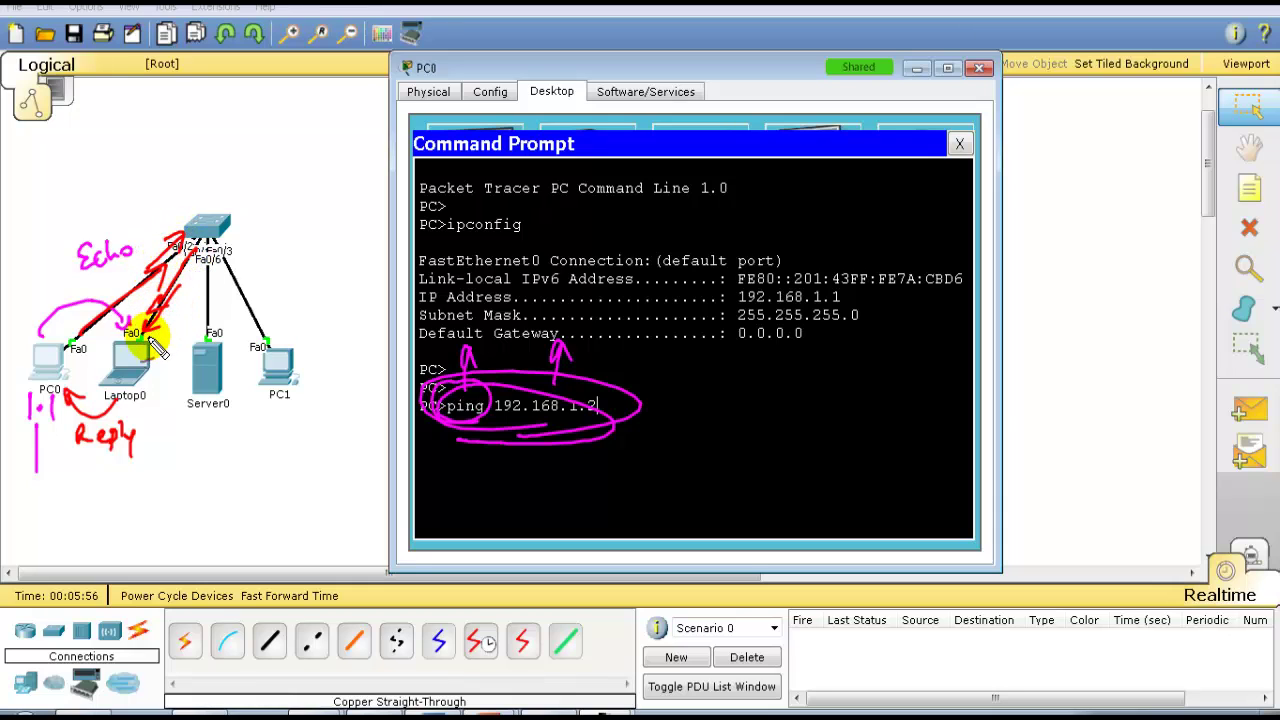
pyautogui.click(140, 409)
pyautogui.moveTo(129, 400)
pyautogui.mouseDown()
pyautogui.moveTo(128, 412)
pyautogui.moveTo(163, 410)
pyautogui.mouseUp()
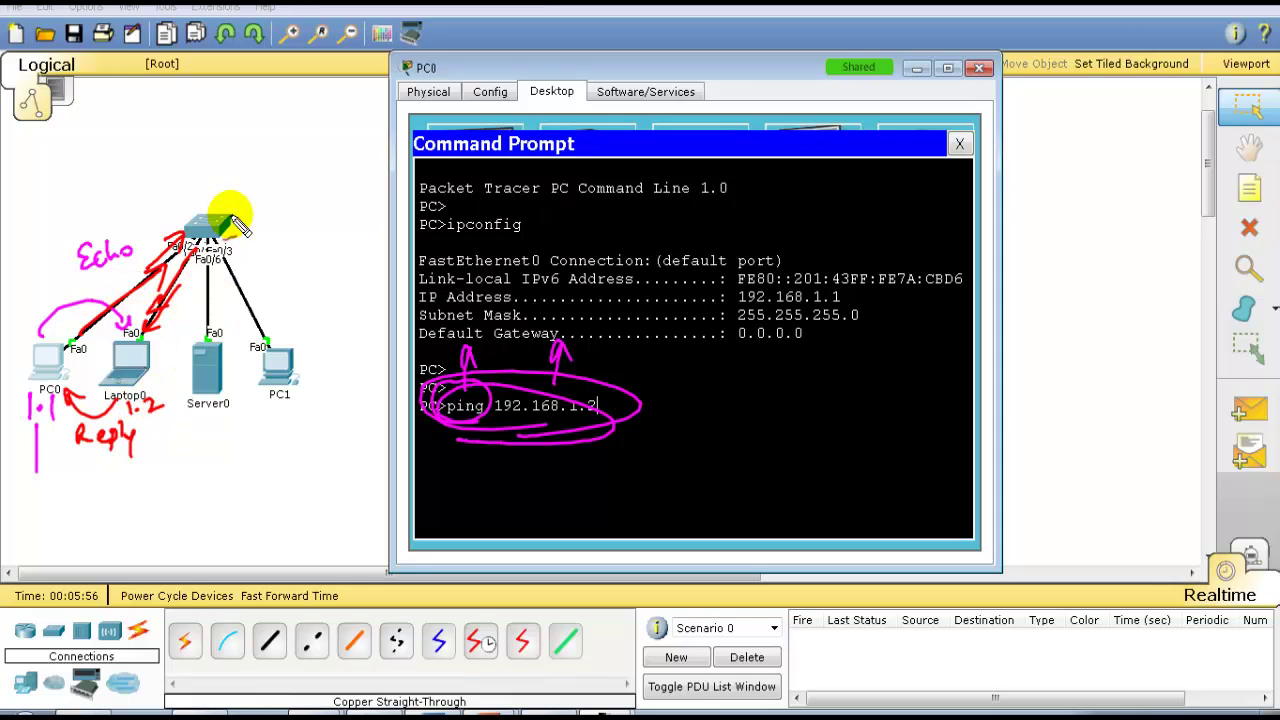
pyautogui.moveTo(214, 206)
pyautogui.mouseDown()
pyautogui.moveTo(190, 238)
pyautogui.moveTo(240, 180)
pyautogui.moveTo(222, 150)
pyautogui.moveTo(250, 160)
pyautogui.moveTo(297, 134)
pyautogui.moveTo(314, 186)
pyautogui.moveTo(323, 149)
pyautogui.moveTo(340, 183)
pyautogui.moveTo(400, 150)
pyautogui.moveTo(500, 180)
pyautogui.moveTo(380, 100)
pyautogui.moveTo(425, 210)
pyautogui.mouseUp()
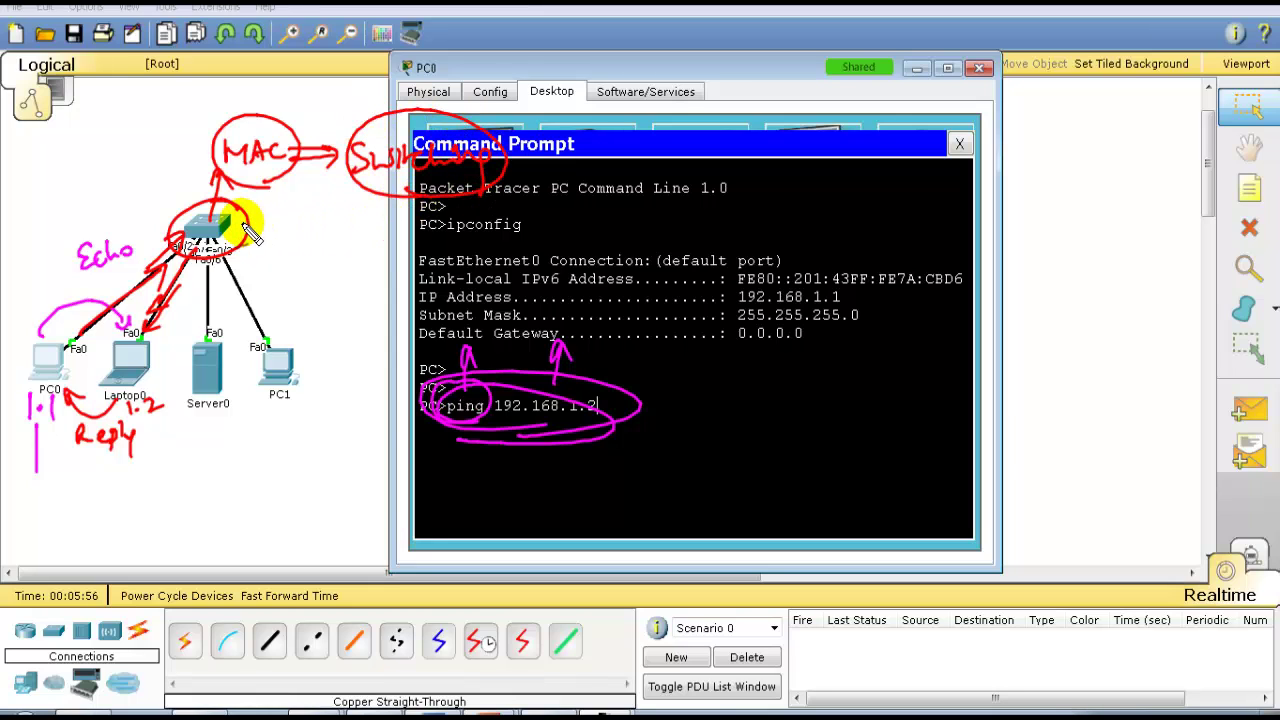
pyautogui.moveTo(236, 222)
pyautogui.mouseDown()
pyautogui.moveTo(336, 187)
pyautogui.moveTo(341, 214)
pyautogui.mouseUp()
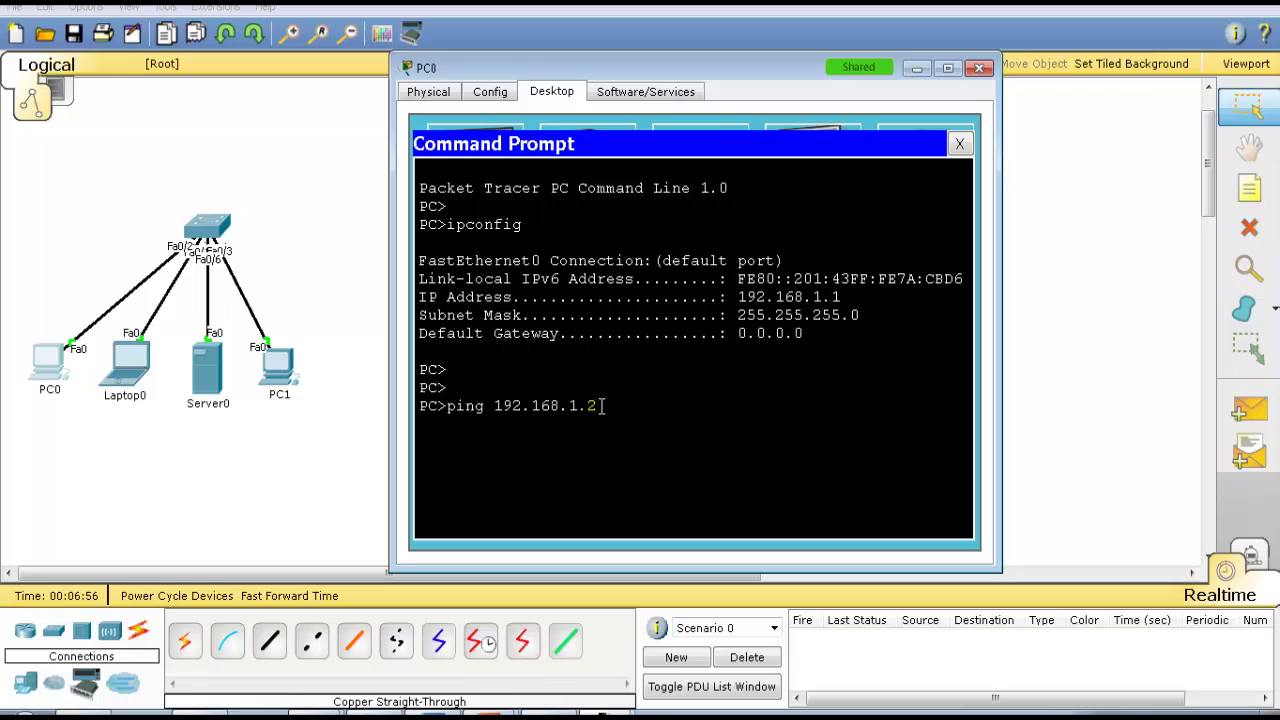
# Step: Ping Laptop0 at 192.168.1.2 from PC0's command prompt and inspect the reply lines
pyautogui.press('Return')
pyautogui.tripleClick(506, 403)
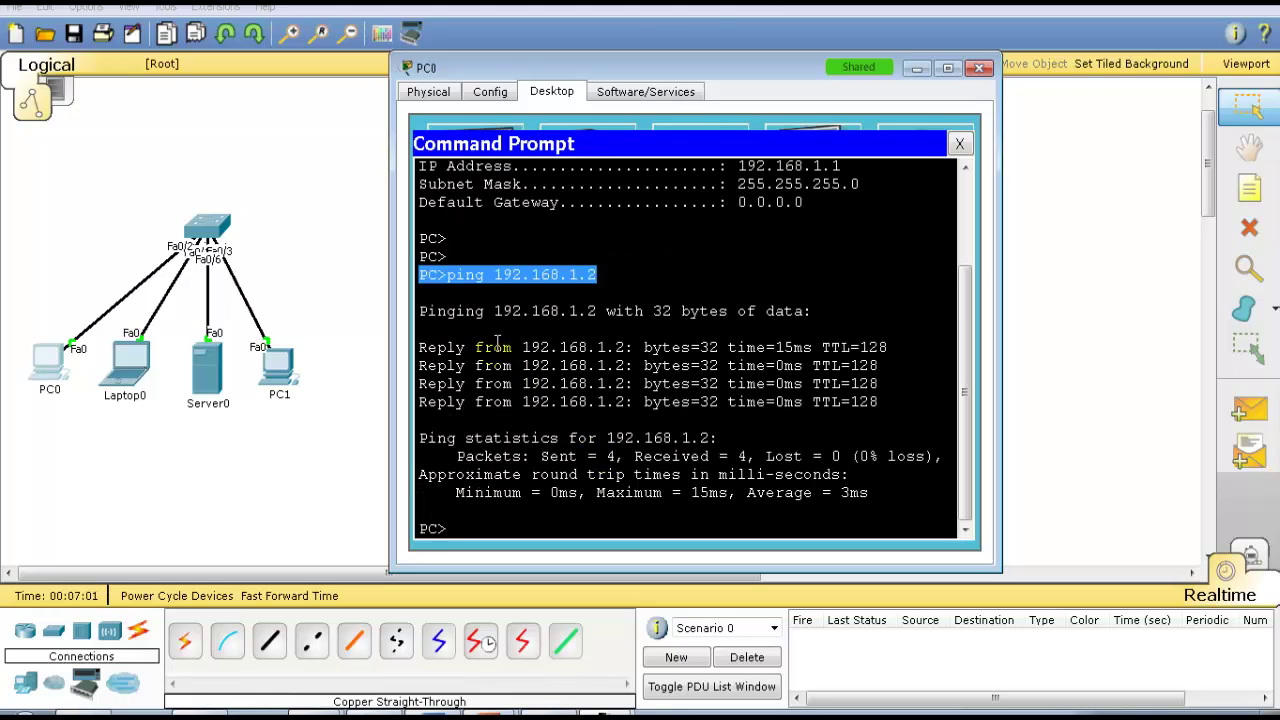
pyautogui.moveTo(497, 342); pyautogui.dragTo(700, 405)
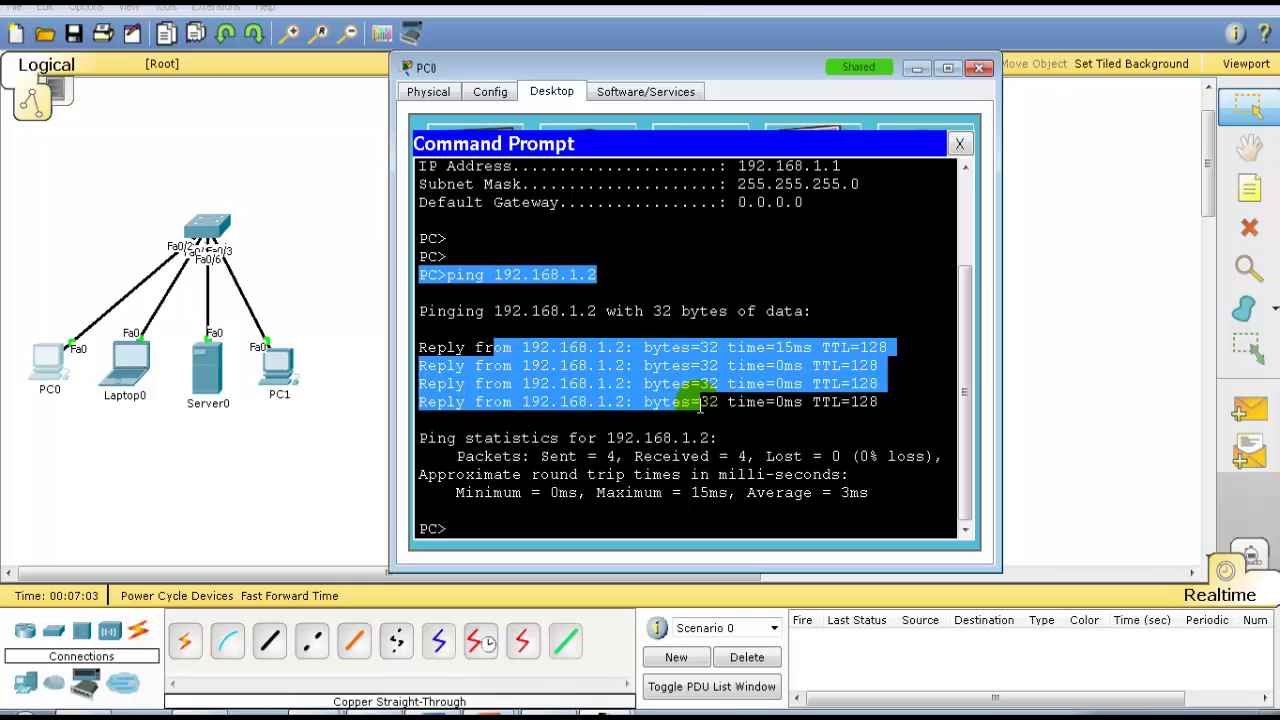
pyautogui.click(624, 367)
pyautogui.moveTo(608, 360); pyautogui.dragTo(729, 365)
pyautogui.moveTo(551, 347); pyautogui.dragTo(652, 350)
pyautogui.click(587, 386)
# Step: Ping Server0 at 192.168.1.3 and PC1 at 192.168.1.4 from PC0's command prompt
pyautogui.press('Return')
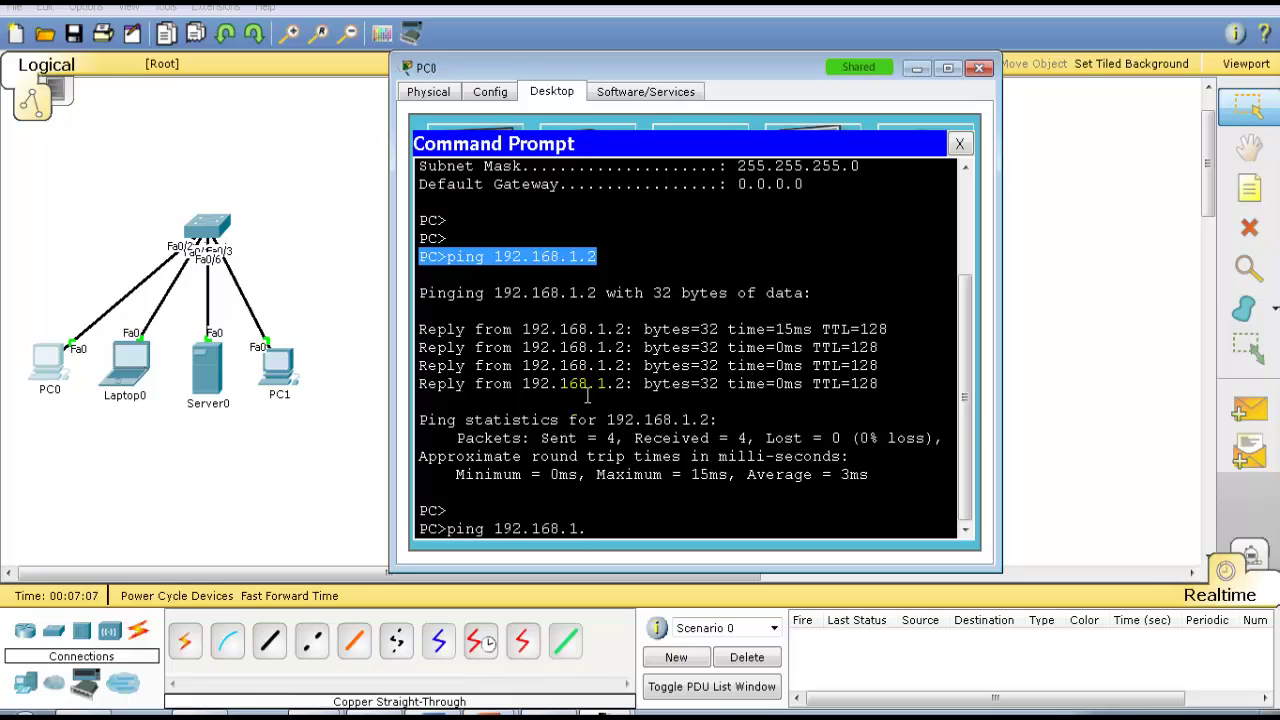
pyautogui.write('3')
pyautogui.press('Return')
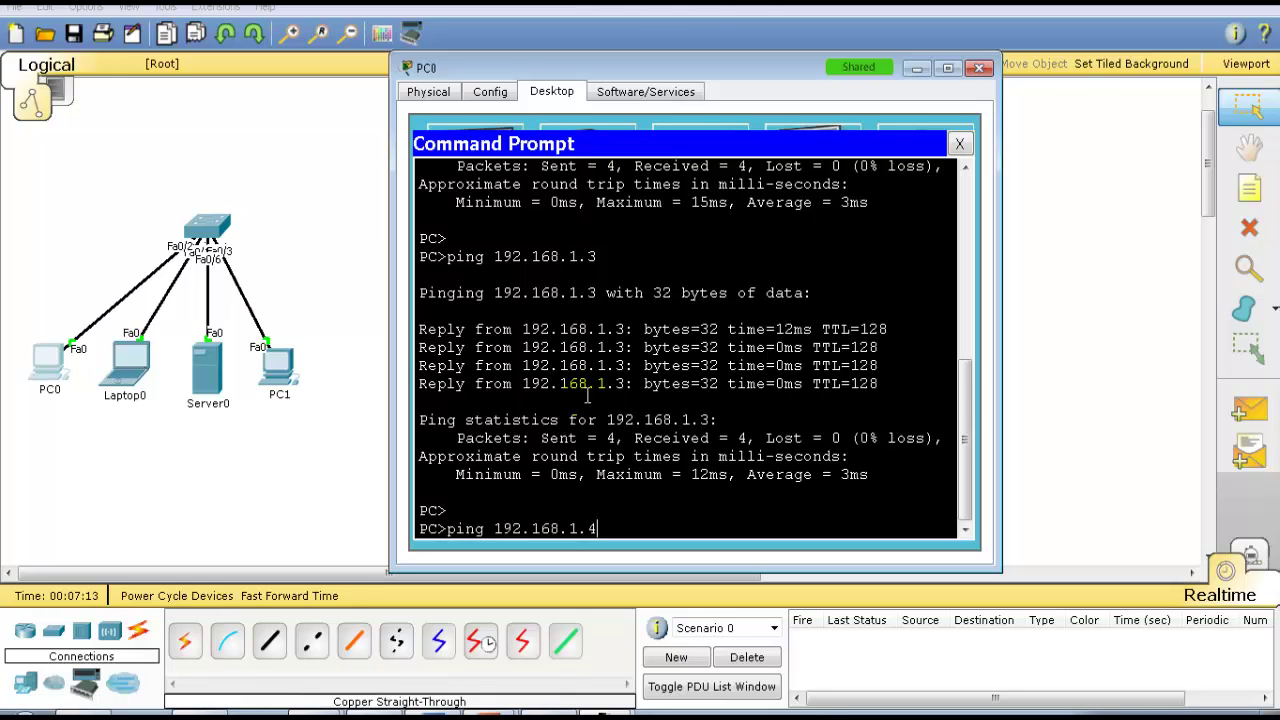
pyautogui.press('Return')
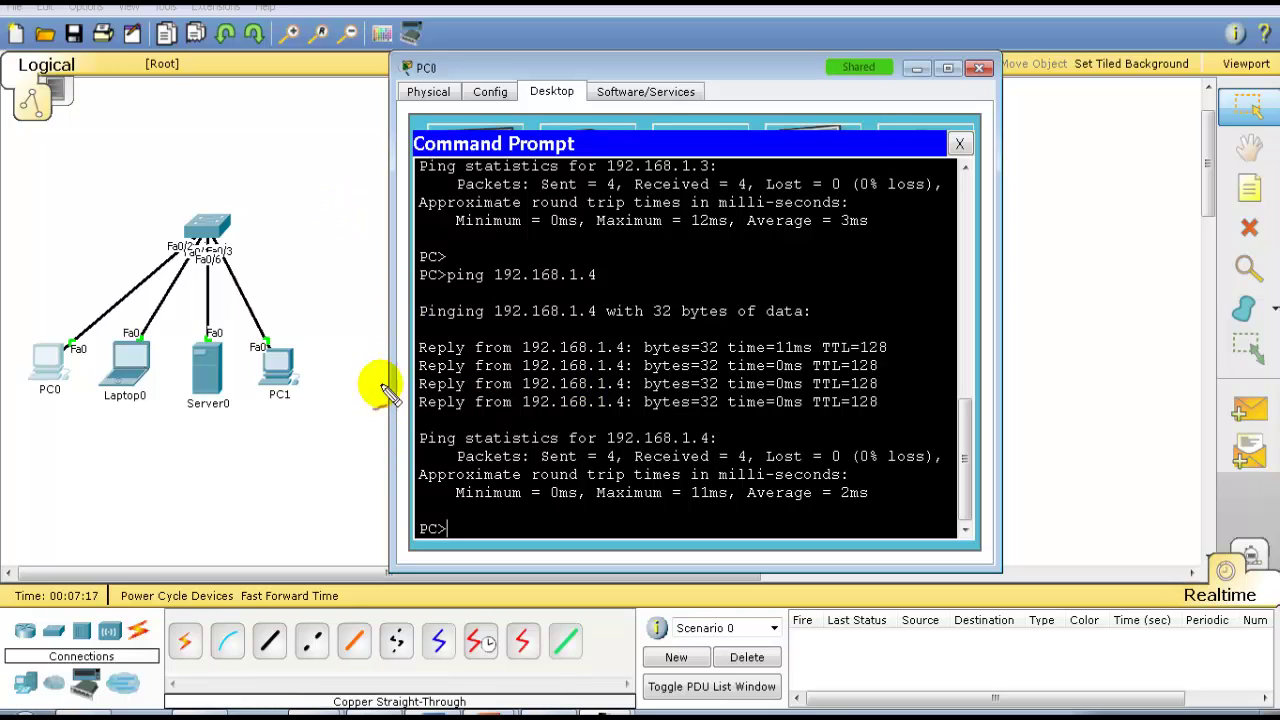
pyautogui.click(46, 419)
pyautogui.moveTo(36, 407)
pyautogui.mouseDown()
pyautogui.moveTo(35, 428)
pyautogui.moveTo(58, 428)
pyautogui.mouseUp()
pyautogui.moveTo(192, 419)
pyautogui.mouseDown()
pyautogui.moveTo(187, 439)
pyautogui.moveTo(204, 441)
pyautogui.mouseUp()
pyautogui.click(197, 437)
pyautogui.moveTo(76, 436)
pyautogui.mouseDown()
pyautogui.moveTo(90, 456)
pyautogui.moveTo(174, 452)
pyautogui.mouseUp()
pyautogui.moveTo(167, 446)
pyautogui.mouseDown()
pyautogui.moveTo(172, 460)
pyautogui.moveTo(134, 465)
pyautogui.mouseUp()
pyautogui.moveTo(134, 452); pyautogui.dragTo(123, 465)
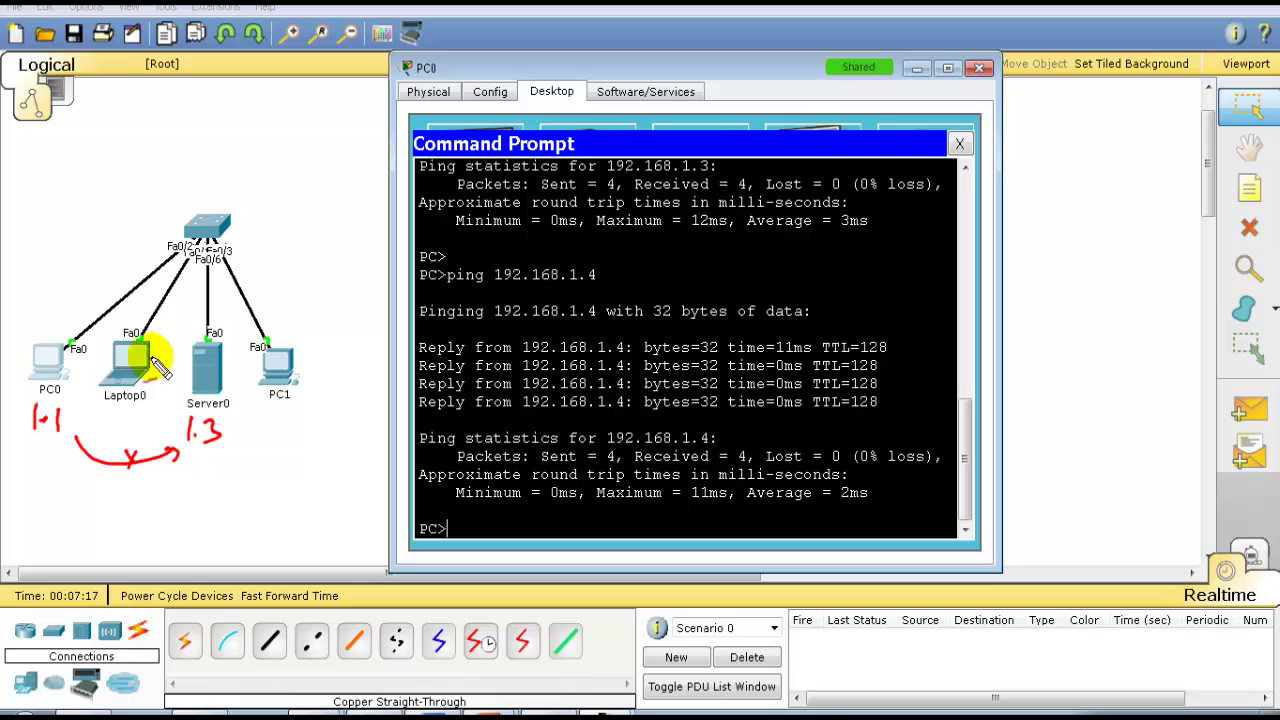
pyautogui.moveTo(100, 300); pyautogui.dragTo(150, 263)
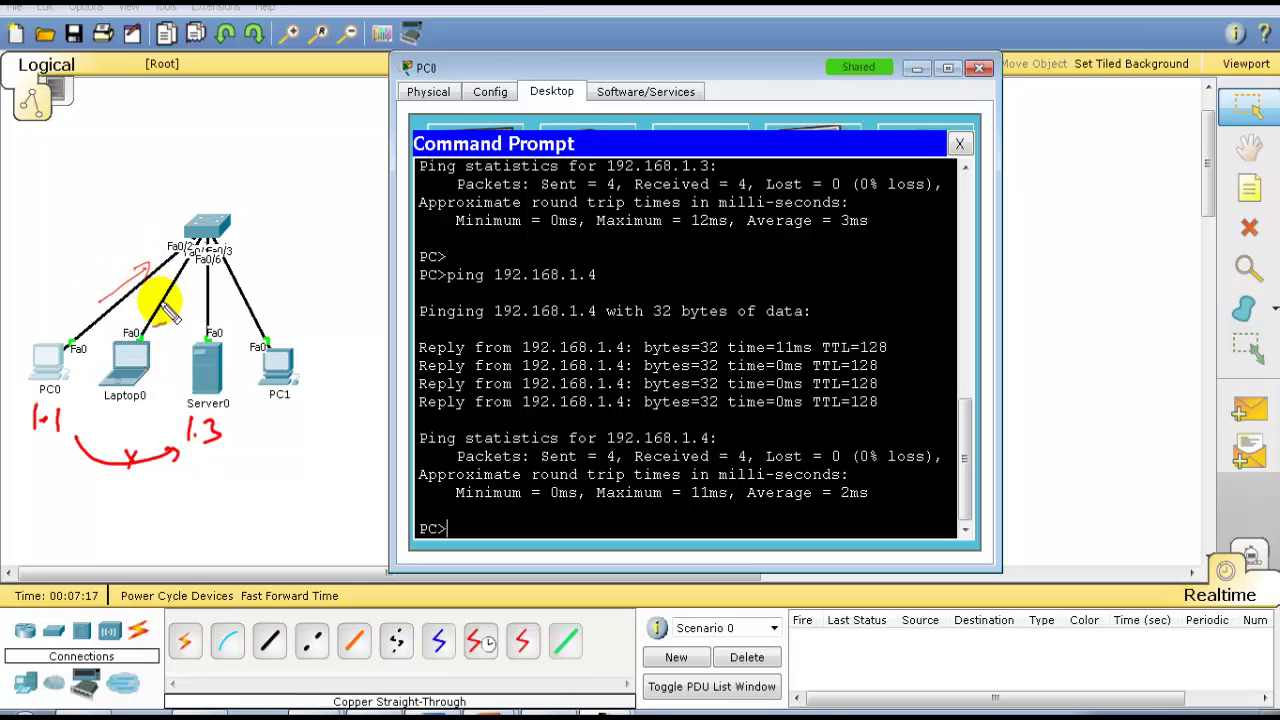
pyautogui.moveTo(181, 325); pyautogui.dragTo(183, 281)
pyautogui.moveTo(176, 298); pyautogui.dragTo(195, 298)
pyautogui.moveTo(225, 245)
pyautogui.mouseDown()
pyautogui.moveTo(232, 222)
pyautogui.moveTo(200, 171)
pyautogui.moveTo(209, 177)
pyautogui.mouseUp()
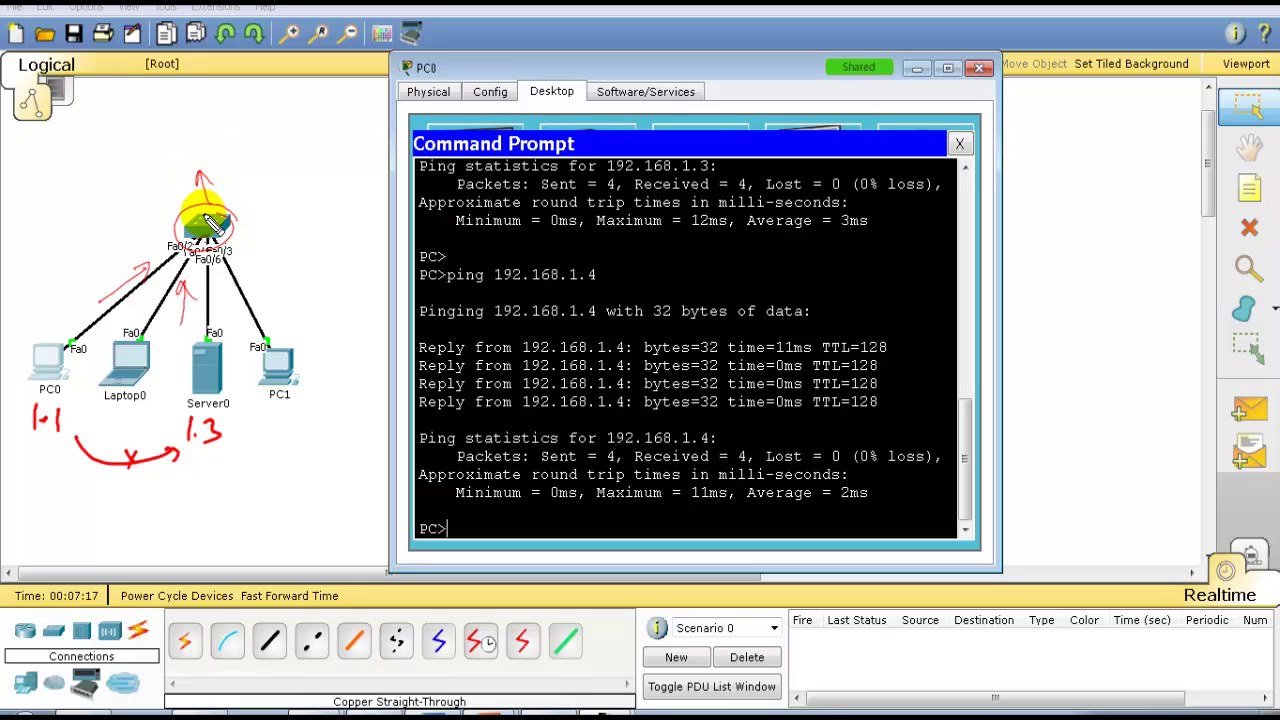
pyautogui.moveTo(76, 334)
pyautogui.mouseDown()
pyautogui.moveTo(71, 347)
pyautogui.moveTo(70, 335)
pyautogui.mouseUp()
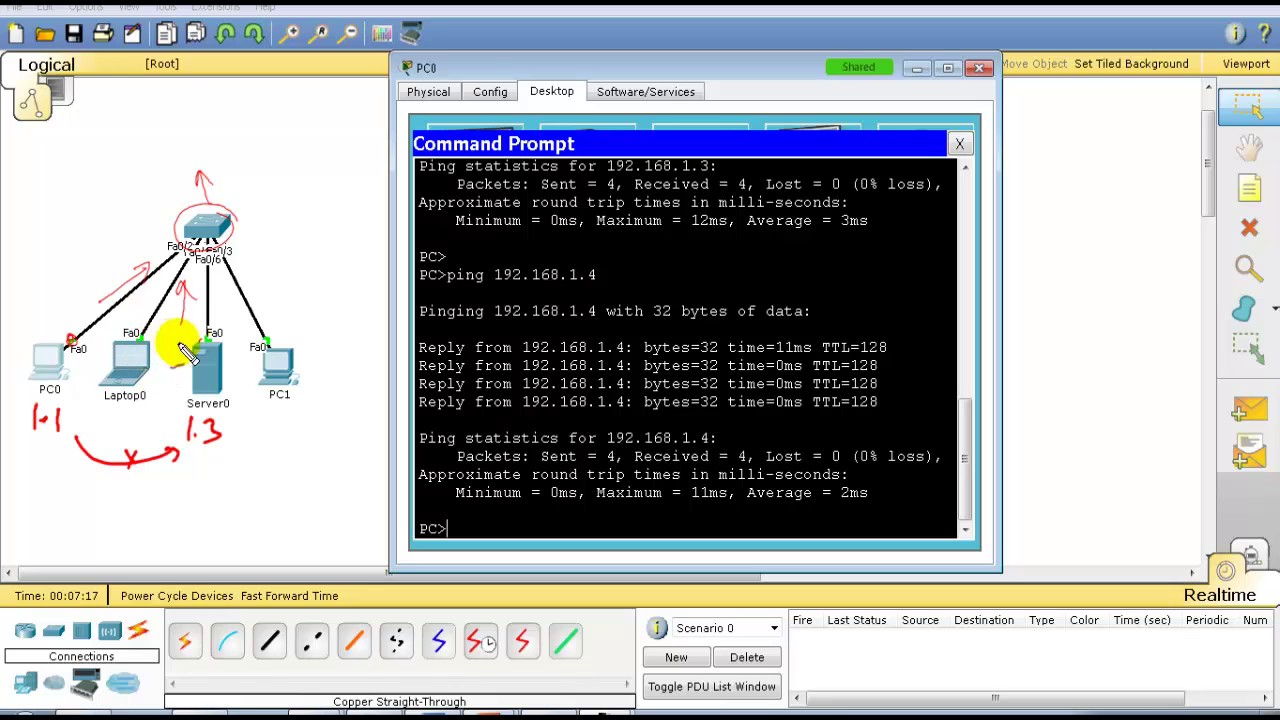
pyautogui.click(206, 336)
pyautogui.moveTo(205, 334); pyautogui.dragTo(199, 335)
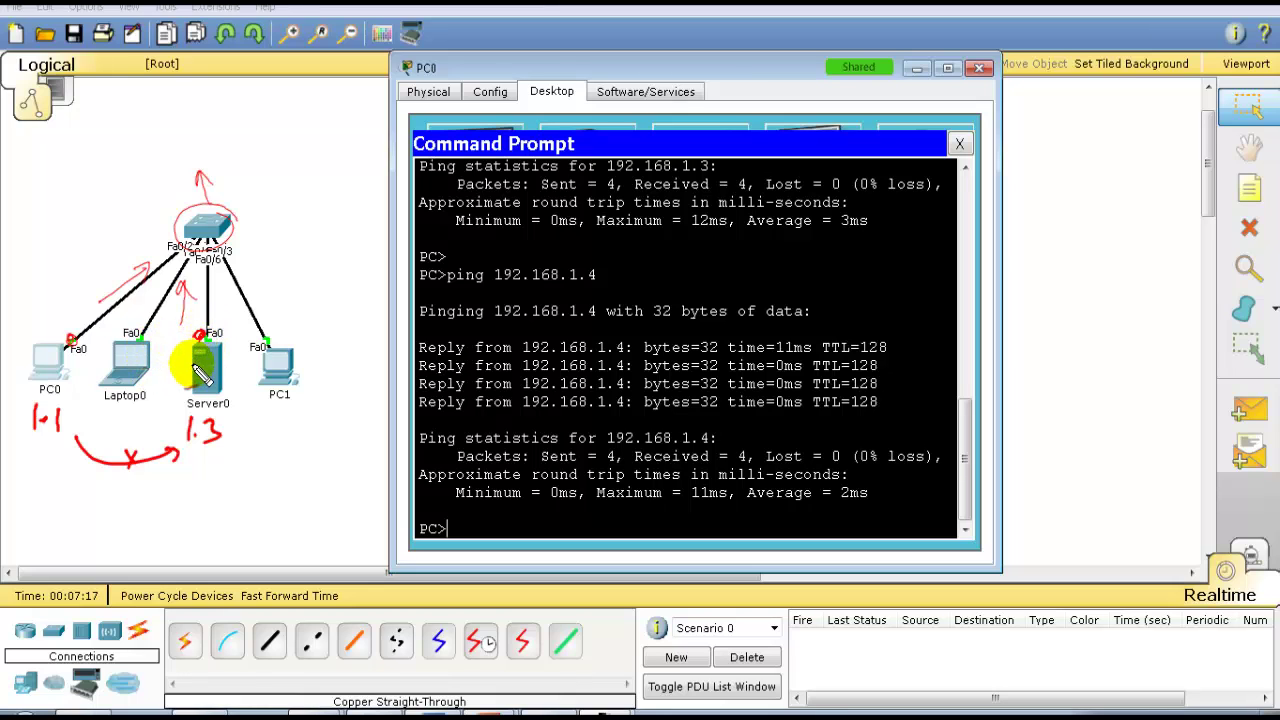
pyautogui.moveTo(74, 334)
pyautogui.mouseDown()
pyautogui.moveTo(145, 287)
pyautogui.moveTo(146, 302)
pyautogui.mouseUp()
pyautogui.moveTo(271, 434)
pyautogui.mouseDown()
pyautogui.moveTo(349, 366)
pyautogui.moveTo(366, 386)
pyautogui.mouseUp()
pyautogui.moveTo(176, 466)
pyautogui.mouseDown()
pyautogui.moveTo(163, 476)
pyautogui.moveTo(194, 490)
pyautogui.moveTo(269, 472)
pyautogui.moveTo(300, 484)
pyautogui.moveTo(360, 477)
pyautogui.moveTo(362, 489)
pyautogui.mouseUp()
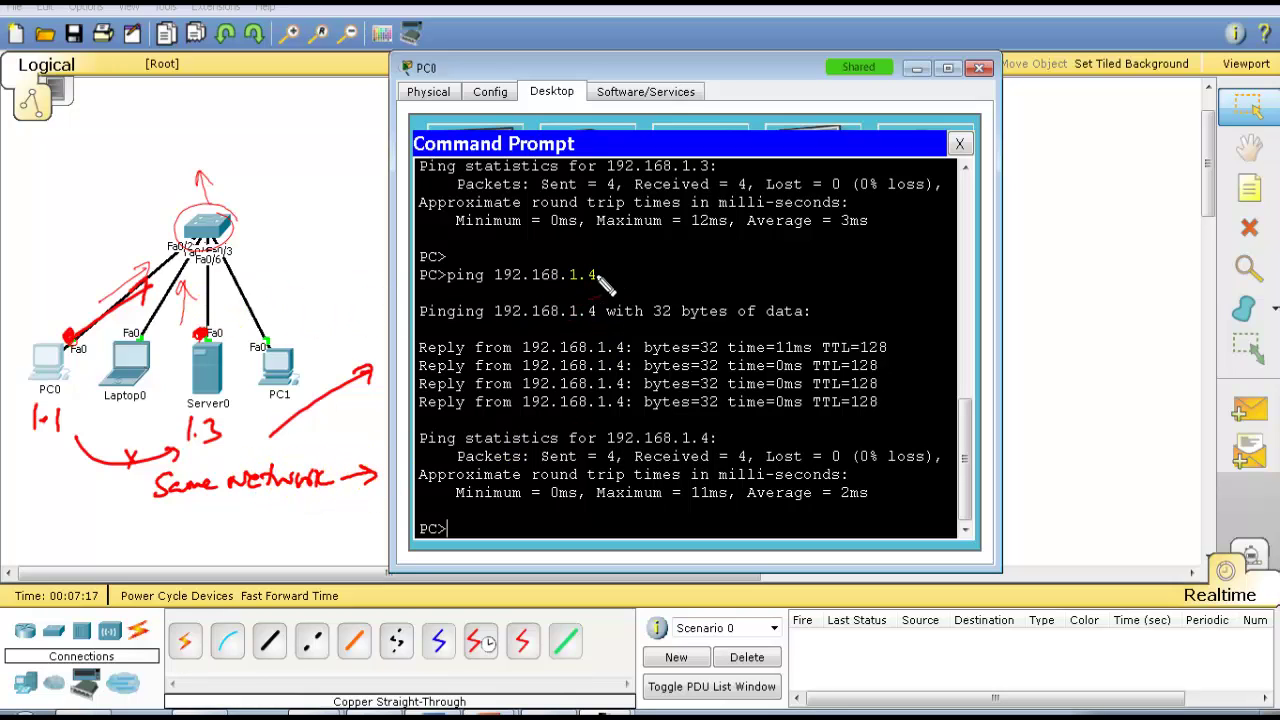
pyautogui.moveTo(551, 272); pyautogui.dragTo(610, 264)
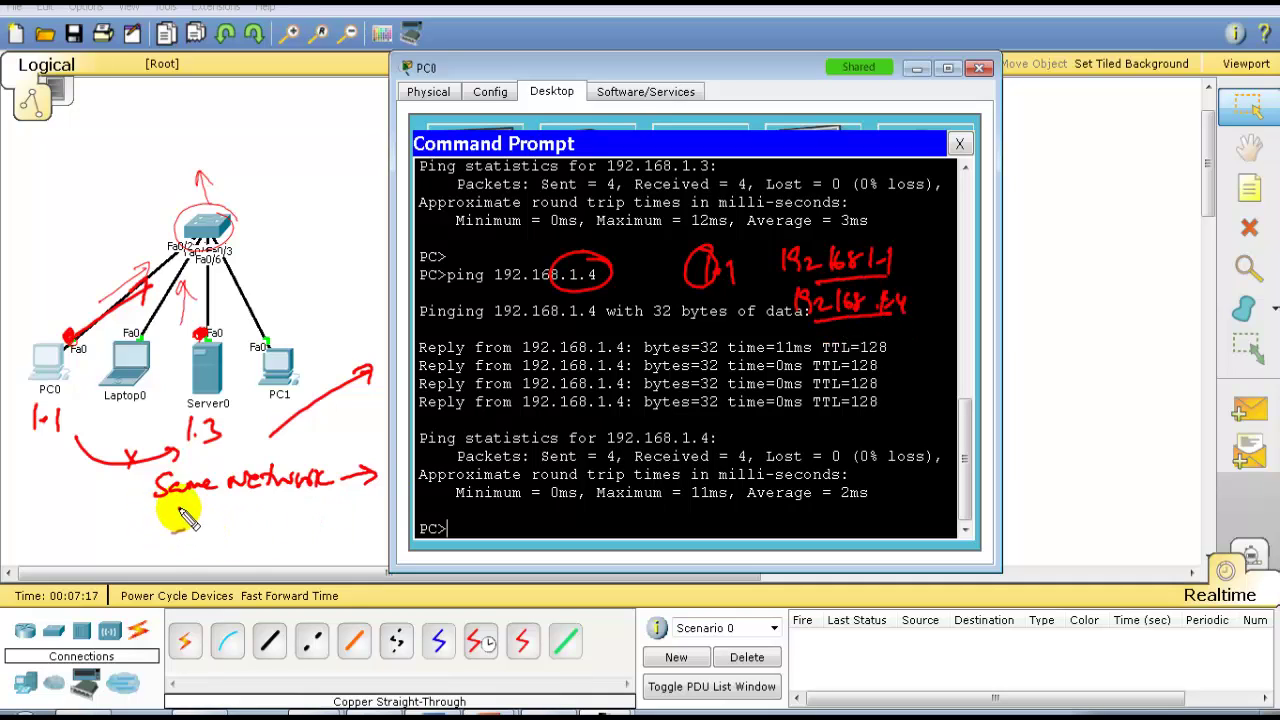
pyautogui.moveTo(180, 510); pyautogui.dragTo(166, 532)
pyautogui.moveTo(190, 519)
pyautogui.mouseDown()
pyautogui.moveTo(297, 523)
pyautogui.moveTo(150, 490)
pyautogui.moveTo(305, 529)
pyautogui.mouseUp()
pyautogui.moveTo(310, 456)
pyautogui.mouseDown()
pyautogui.moveTo(352, 418)
pyautogui.moveTo(350, 439)
pyautogui.mouseUp()
pyautogui.moveTo(292, 243)
pyautogui.mouseDown()
pyautogui.moveTo(309, 271)
pyautogui.moveTo(337, 251)
pyautogui.moveTo(375, 262)
pyautogui.moveTo(410, 240)
pyautogui.mouseUp()
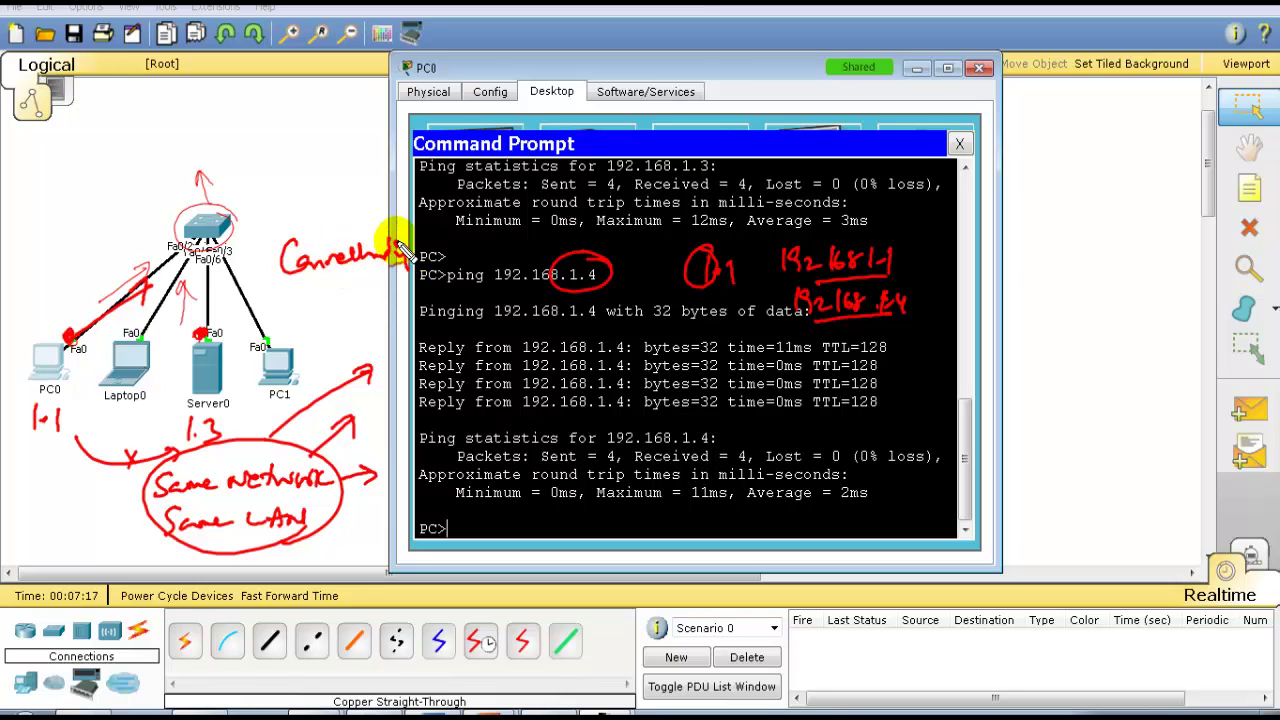
pyautogui.moveTo(318, 280)
pyautogui.mouseDown()
pyautogui.moveTo(398, 272)
pyautogui.moveTo(320, 292)
pyautogui.mouseUp()
pyautogui.moveTo(71, 337); pyautogui.dragTo(194, 249)
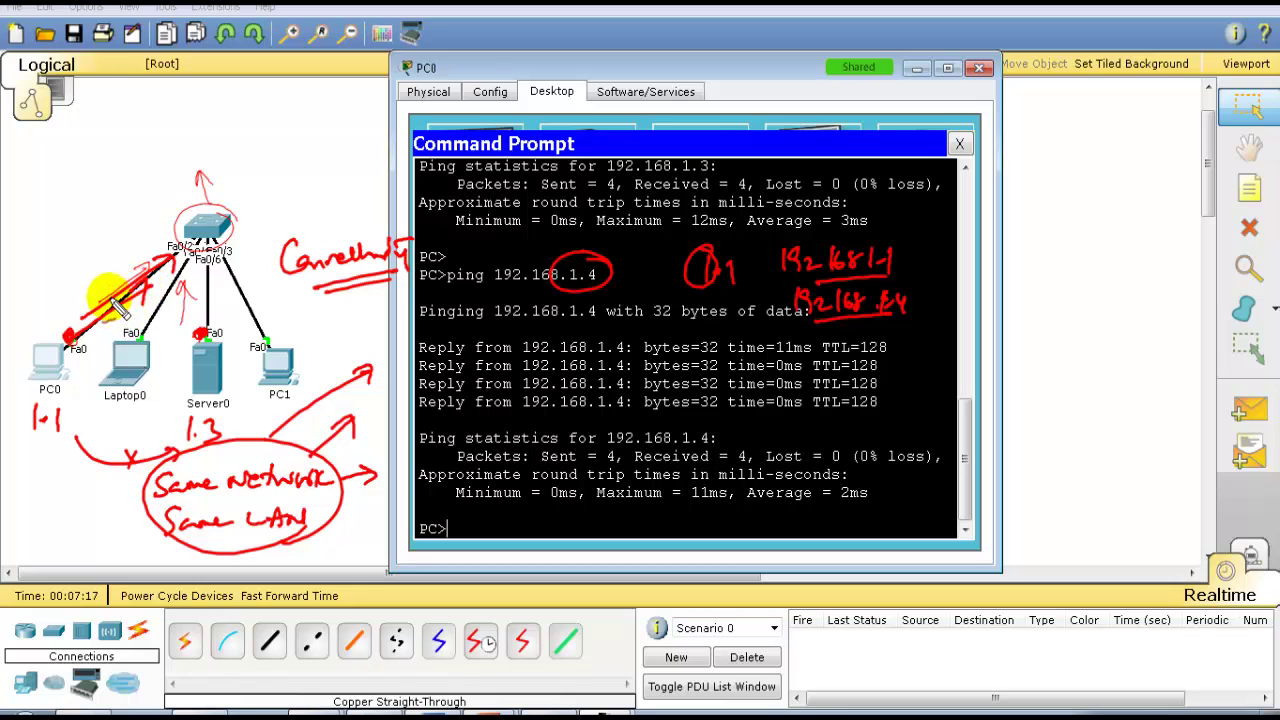
pyautogui.moveTo(207, 255); pyautogui.dragTo(205, 315)
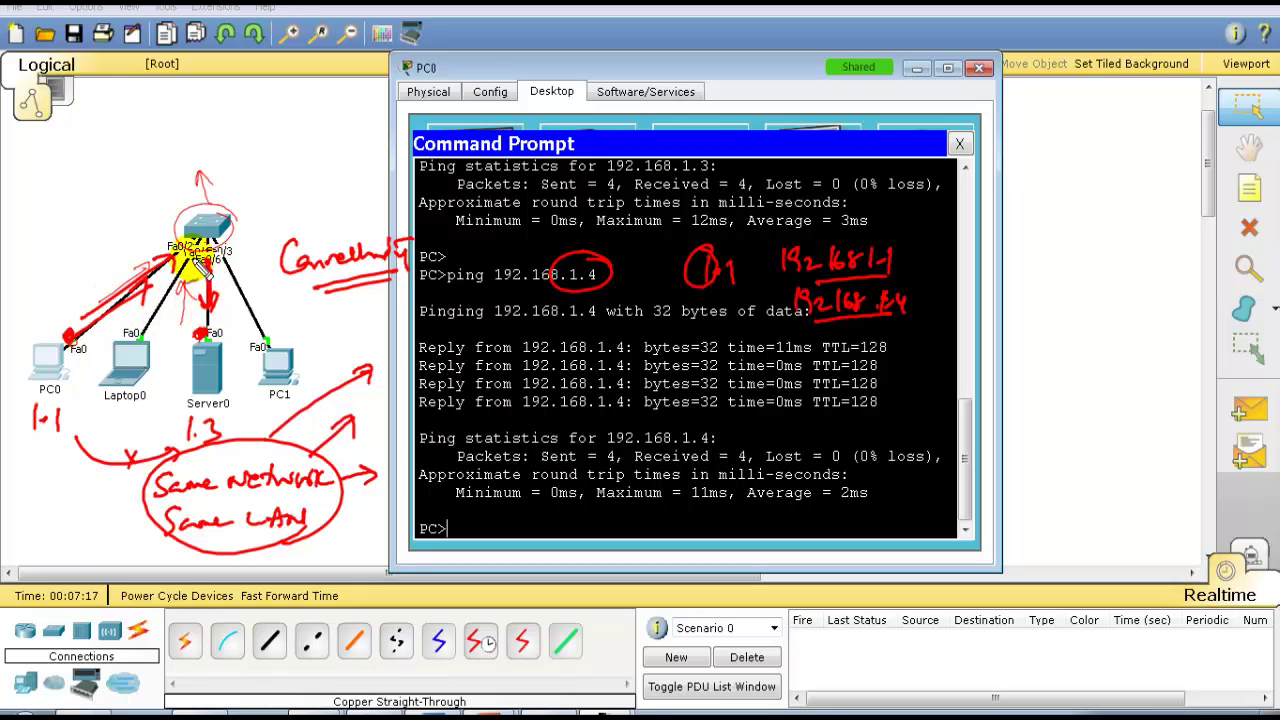
pyautogui.moveTo(207, 227)
pyautogui.mouseDown()
pyautogui.moveTo(197, 183)
pyautogui.moveTo(252, 172)
pyautogui.mouseUp()
pyautogui.moveTo(90, 270)
pyautogui.mouseDown()
pyautogui.moveTo(104, 268)
pyautogui.moveTo(97, 298)
pyautogui.mouseUp()
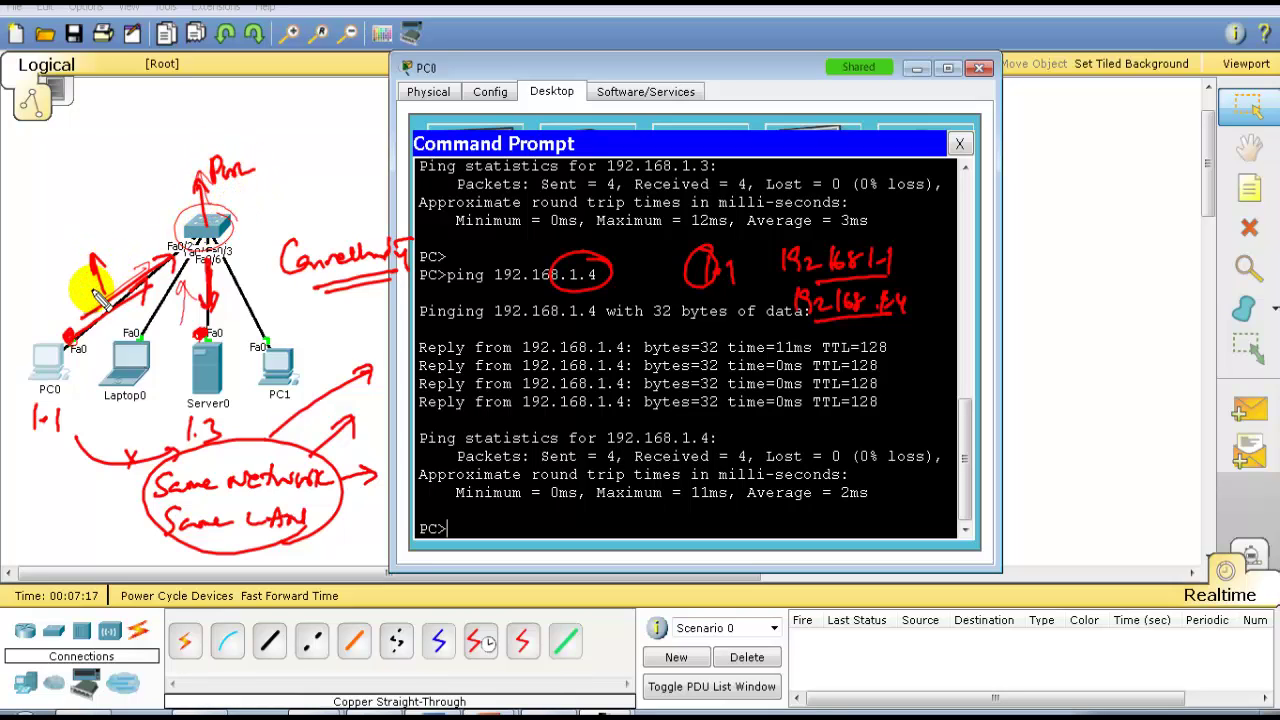